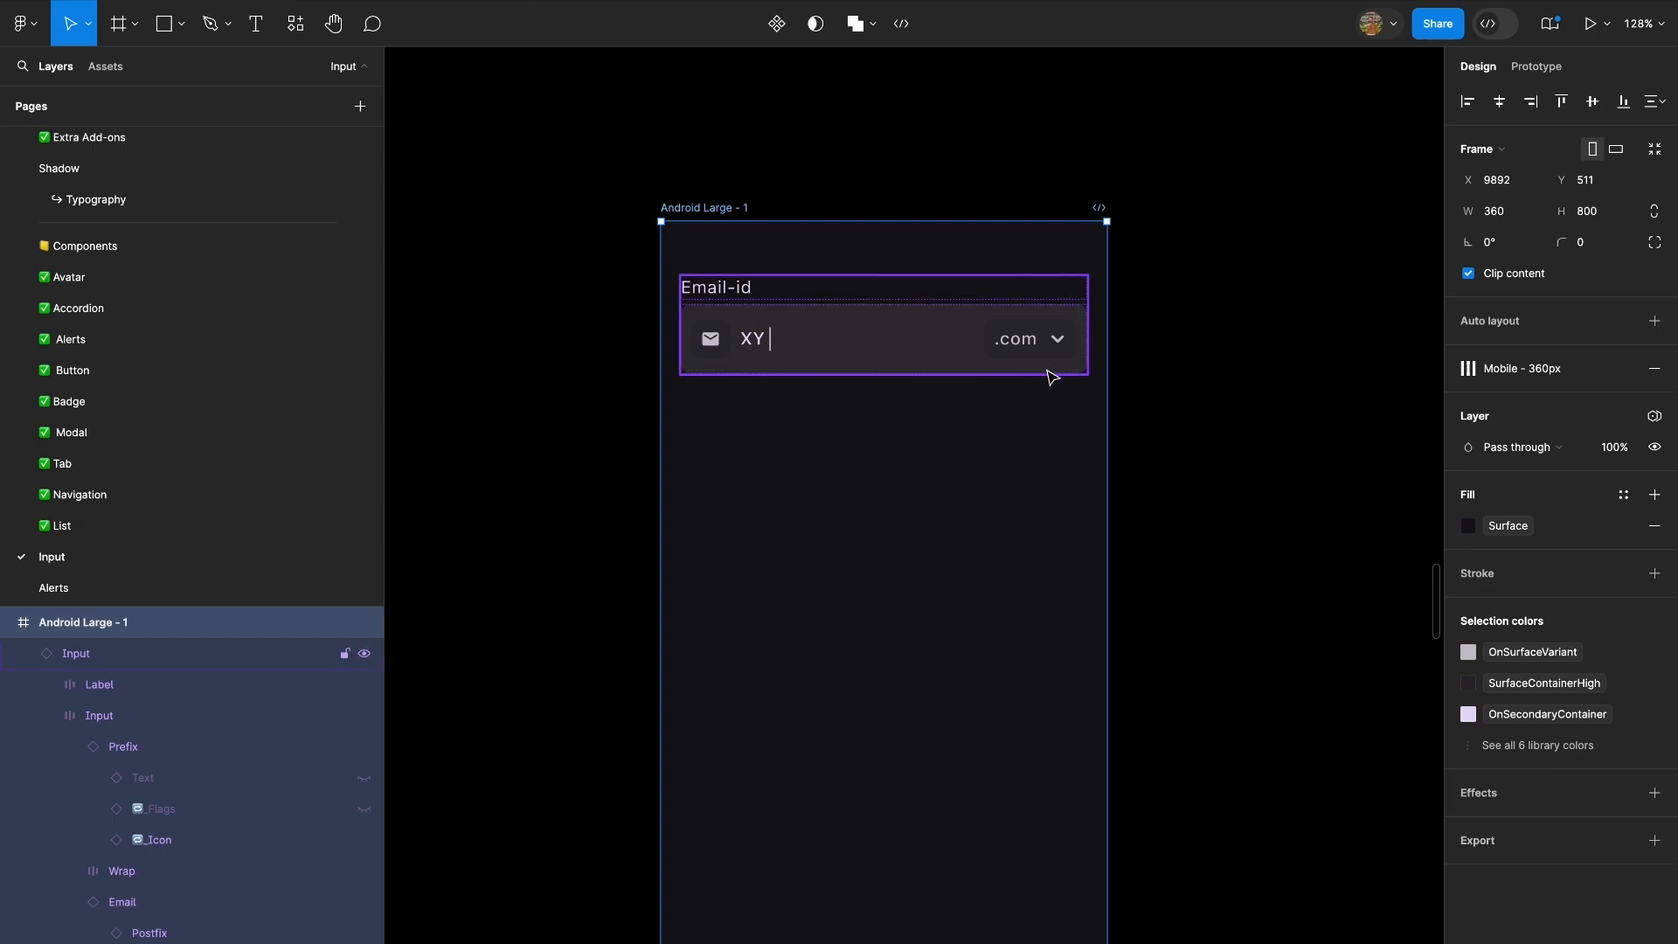
# Duplicate the Android Large - 1 frame and place the copy at about X 11727, Y 414.
pyautogui.scroll(-5, 1041, 367)
pyautogui.moveTo(1385, 281); pyautogui.dragTo(1536, 406)
pyautogui.scroll(5, 778, 411)
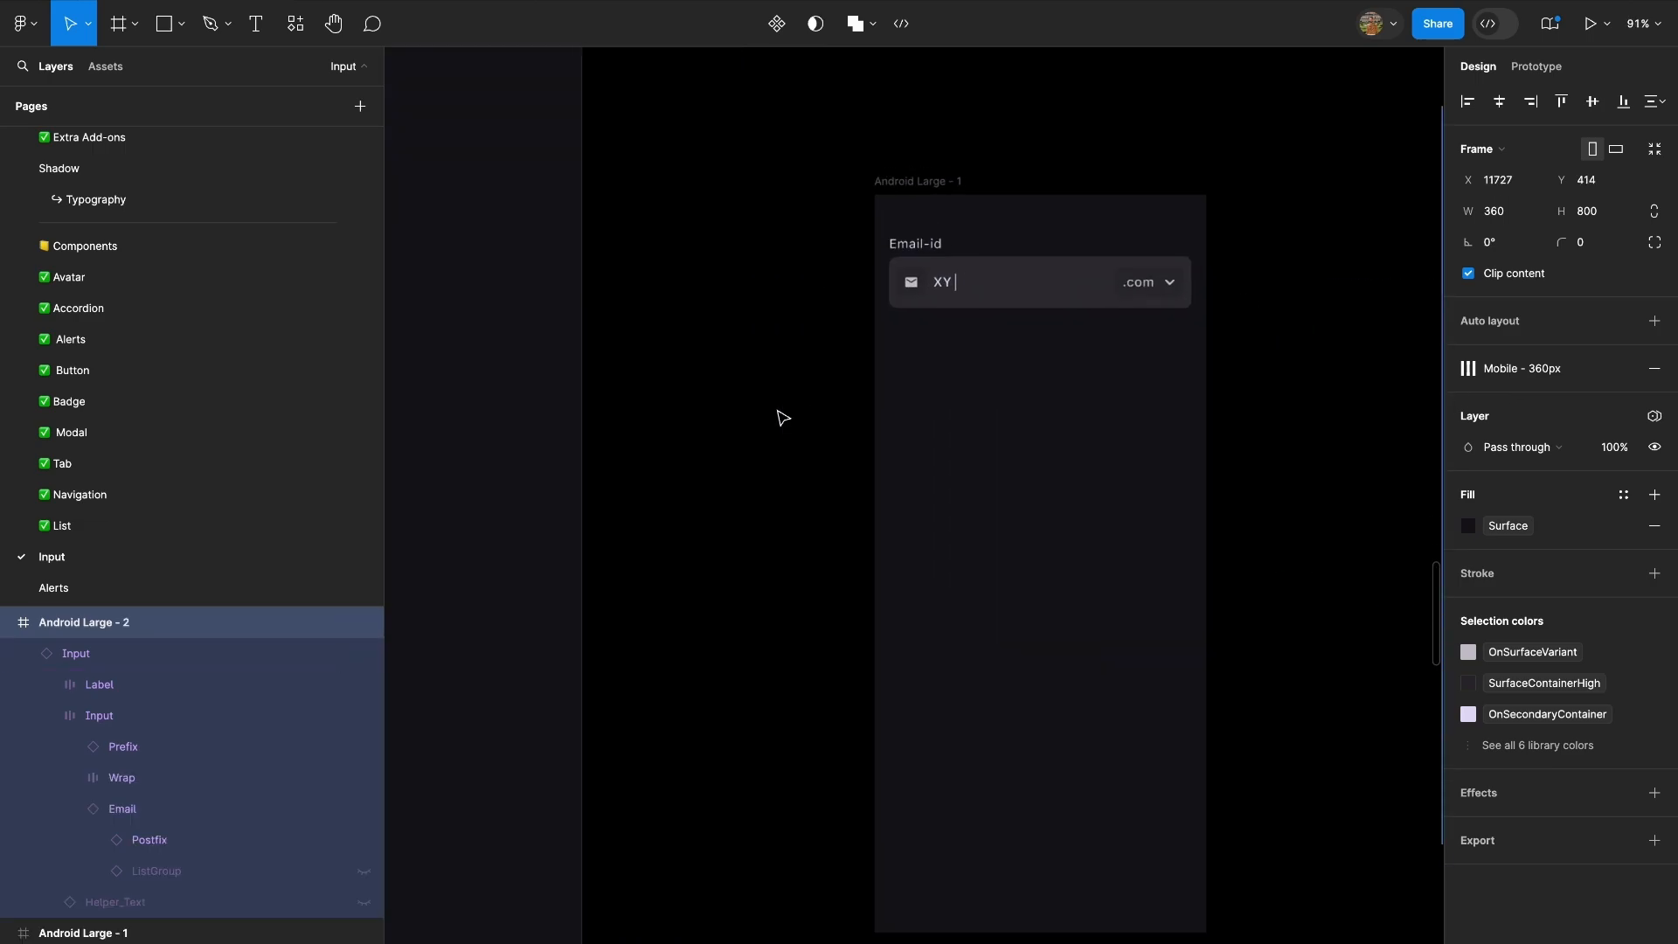
pyautogui.hscroll(2, 1038, 385)
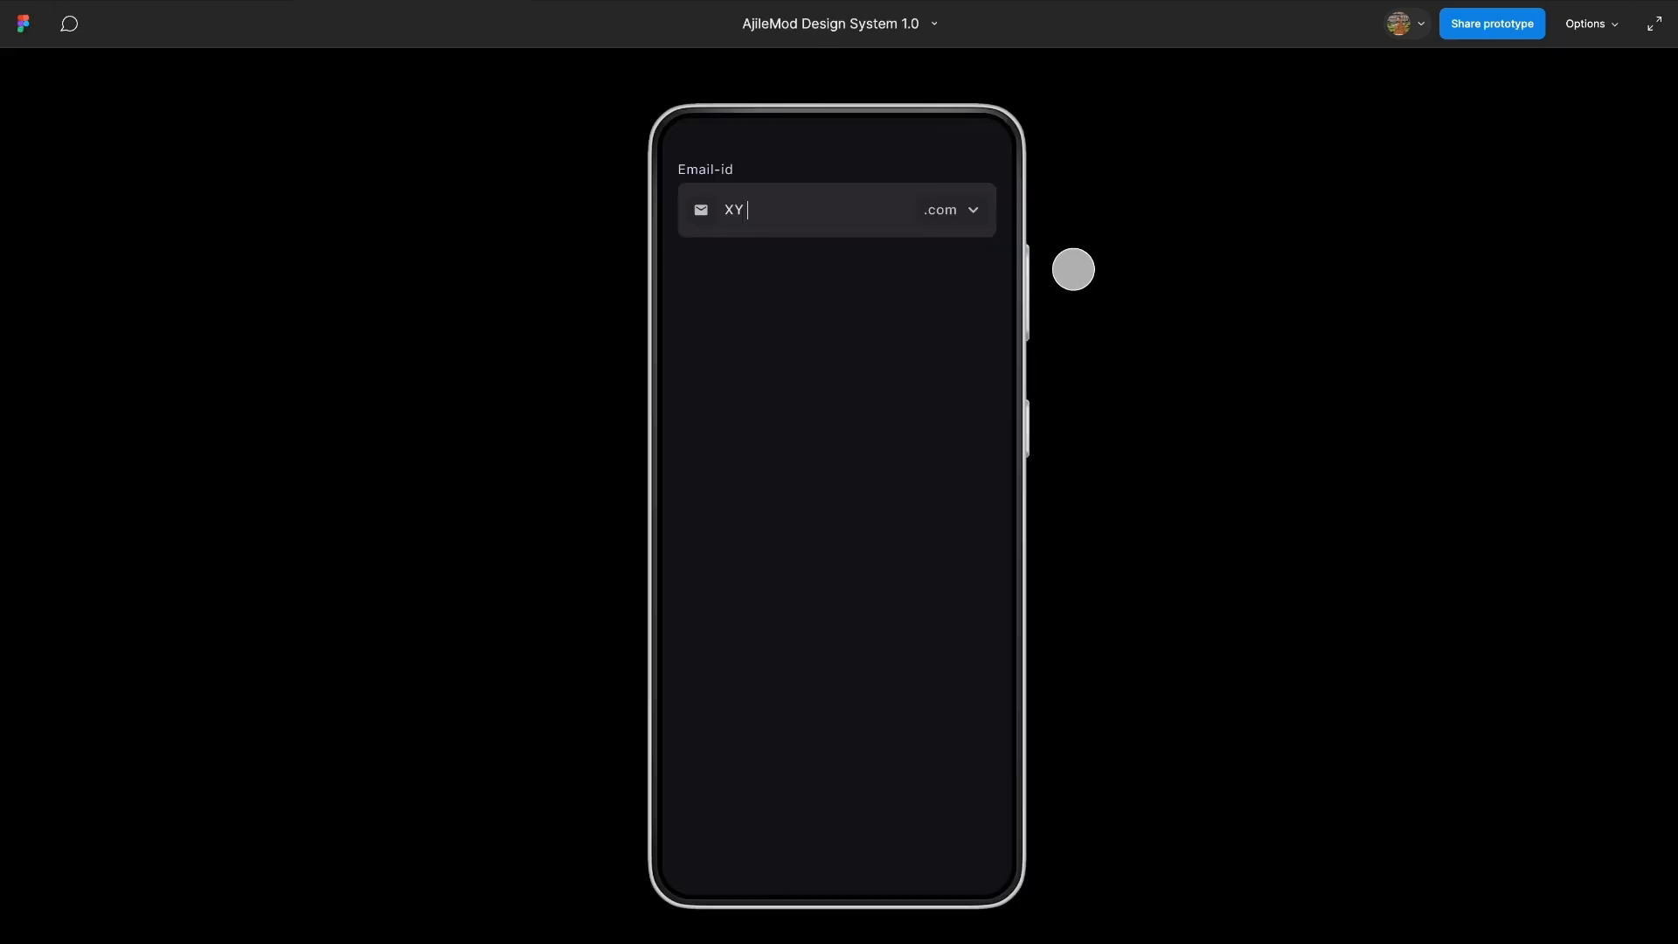
# Test the .com dropdown of the Email-id field in the prototype preview by expanding and collapsing it.
pyautogui.click(973, 213)
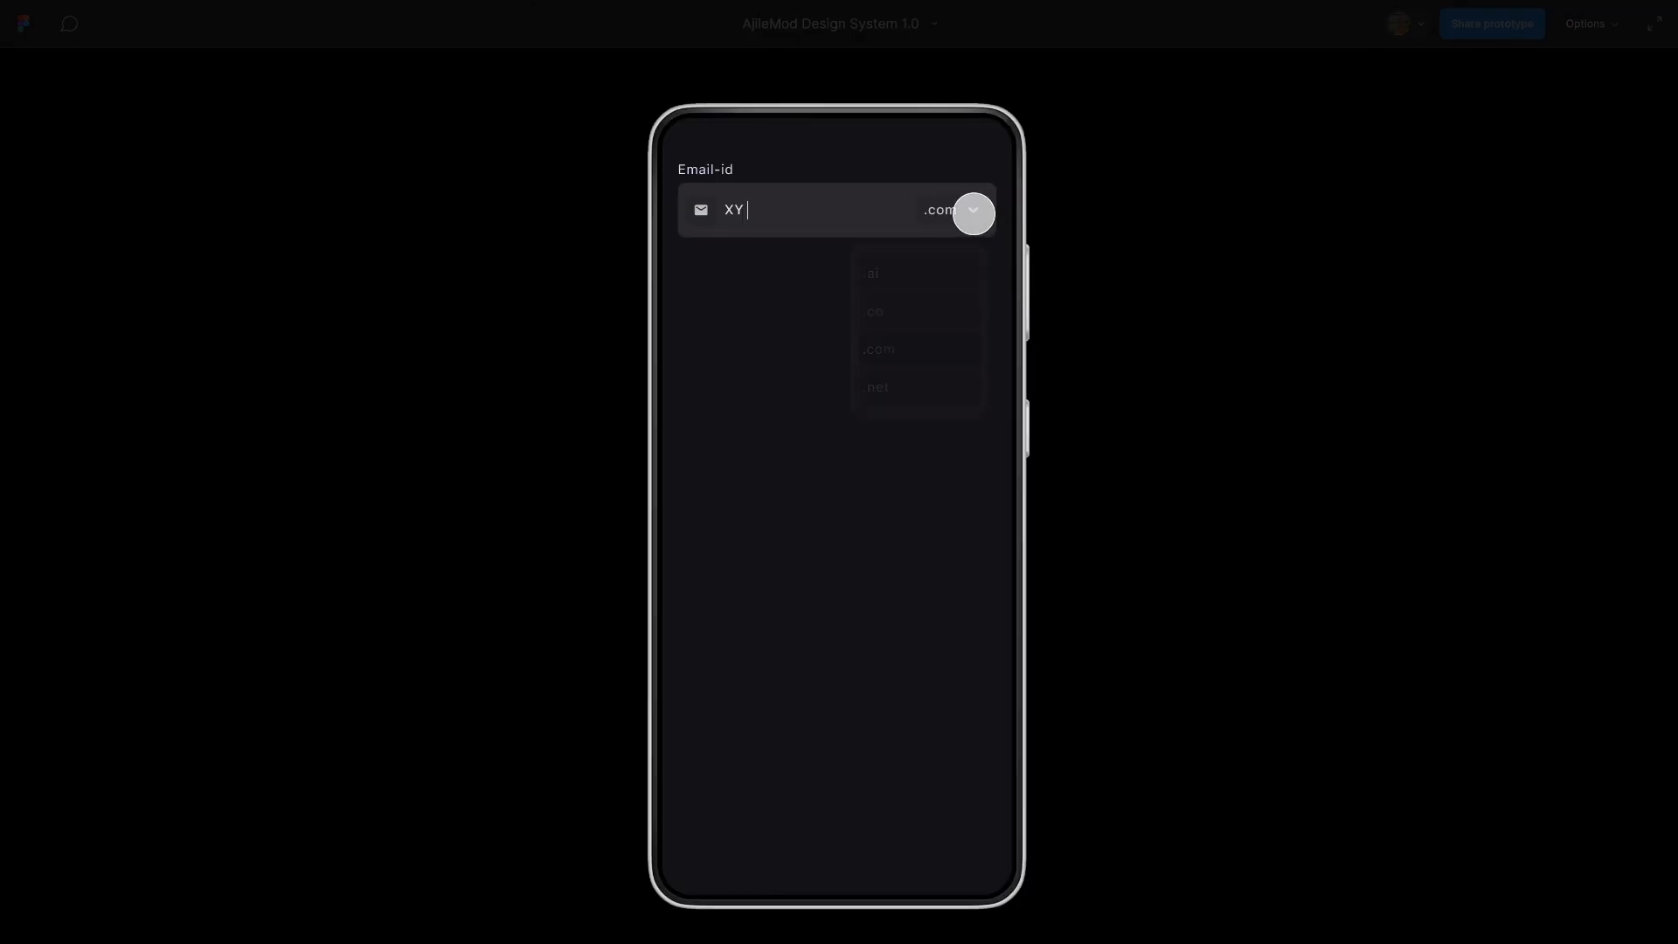
pyautogui.click(974, 213)
pyautogui.click(973, 214)
pyautogui.click(974, 213)
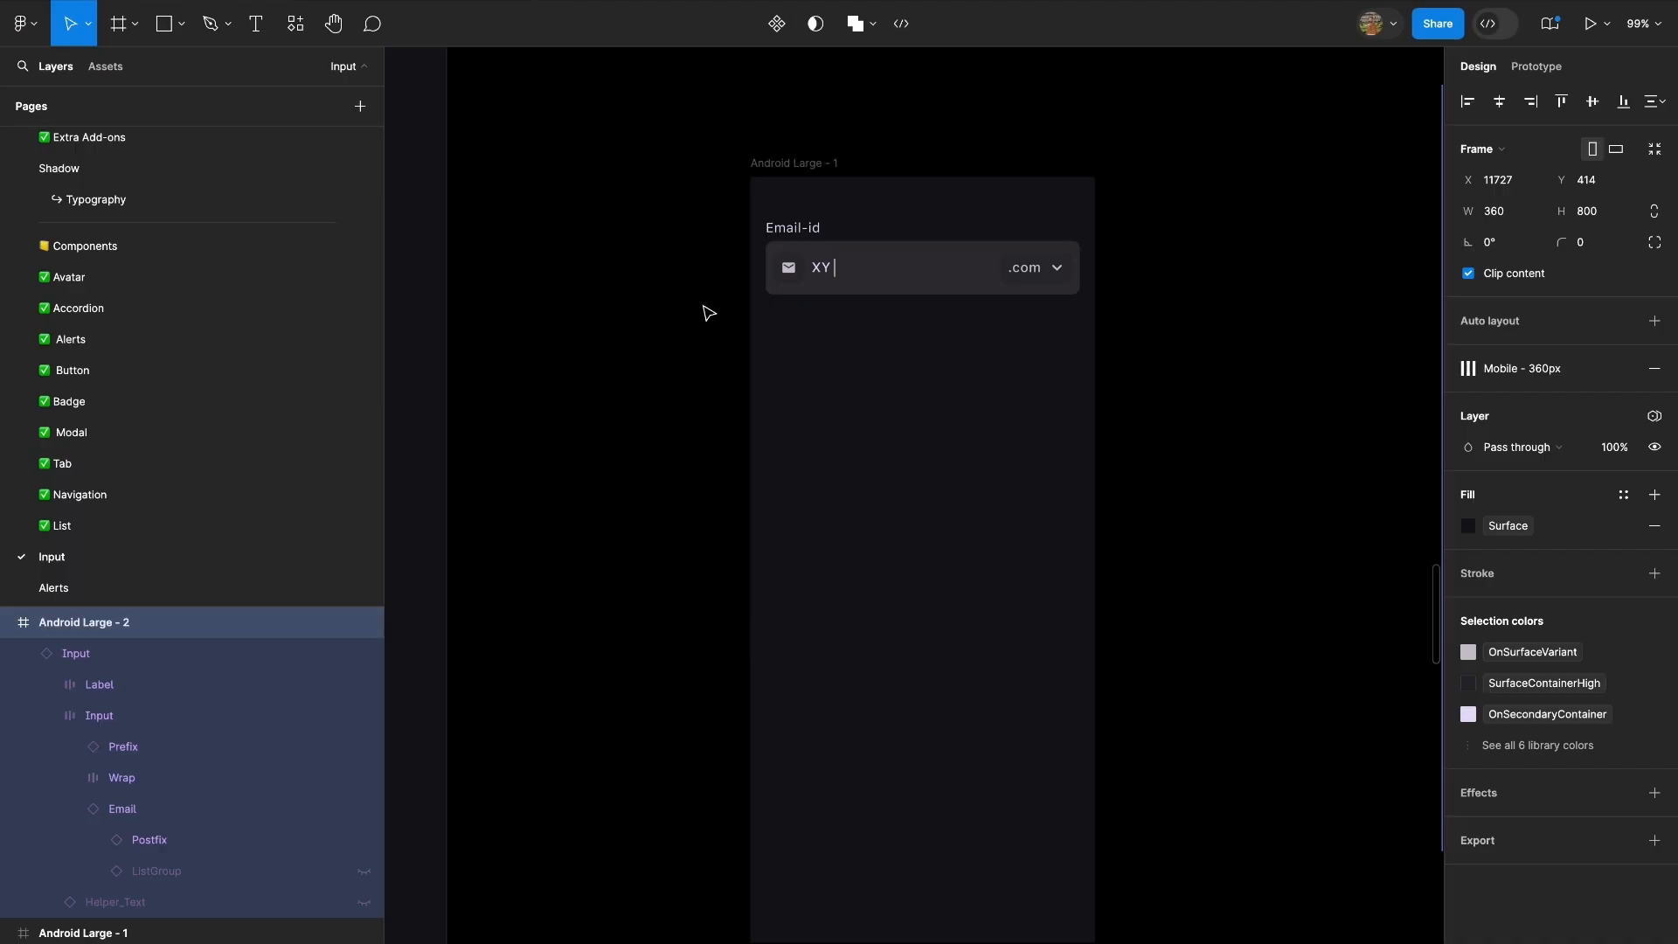
# Set the page's Tokens mode to Light.
pyautogui.scroll(-5, 709, 313)
pyautogui.hscroll(-8, 731, 251)
pyautogui.scroll(-4, 730, 251)
pyautogui.scroll(5, 686, 481)
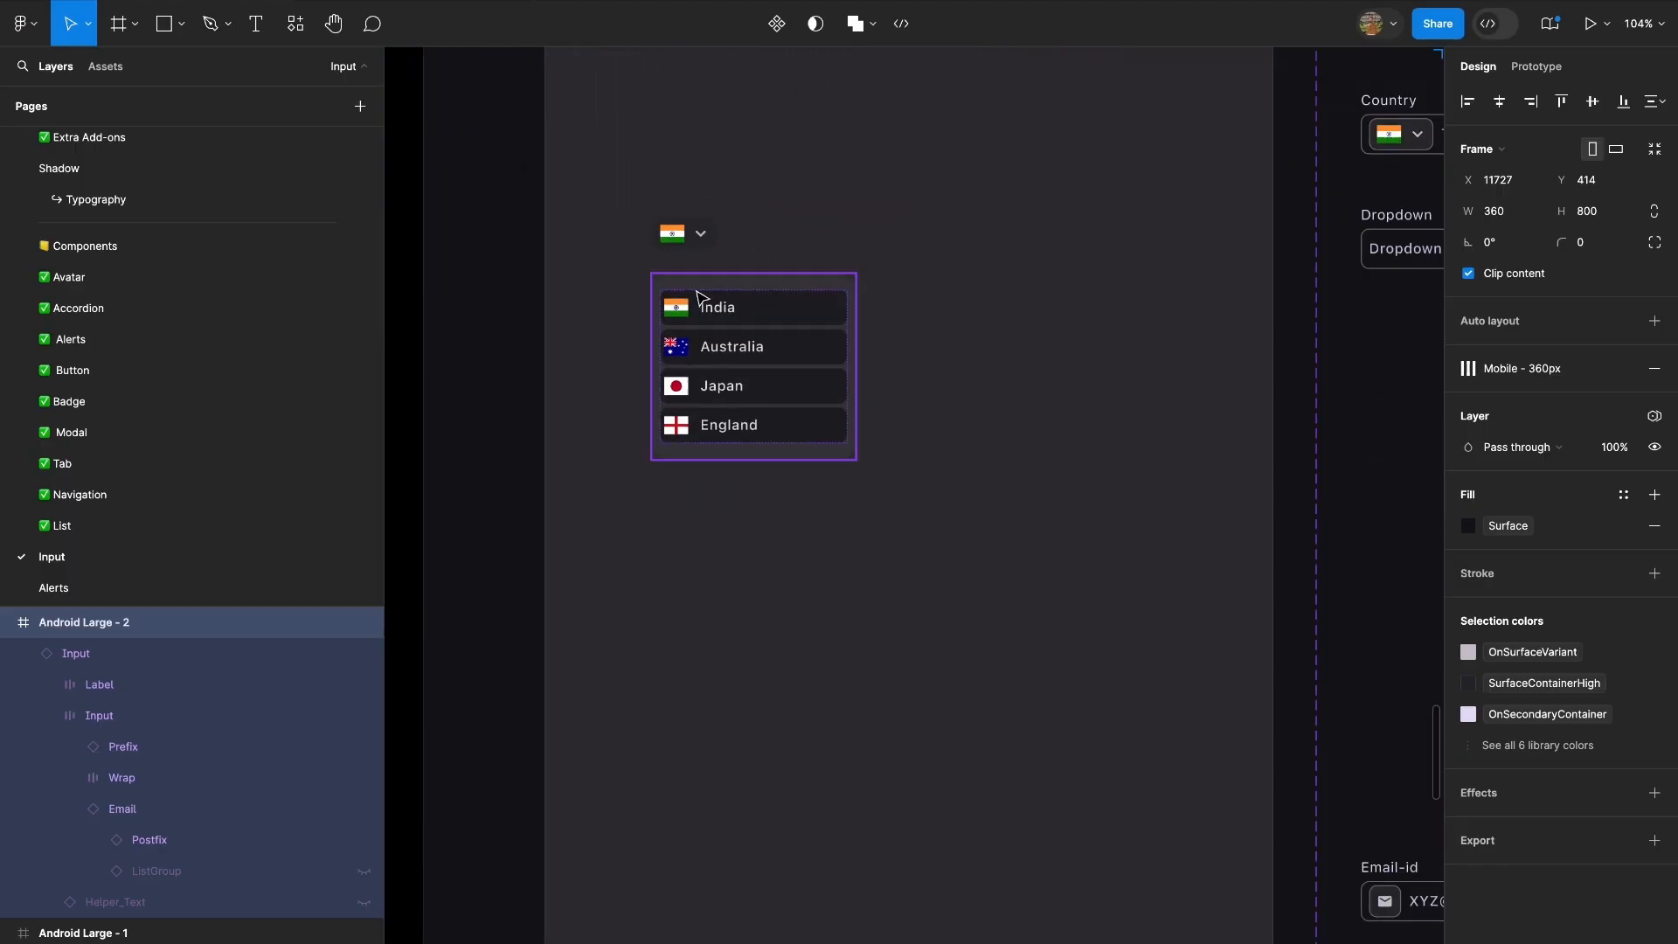
pyautogui.click(1097, 273)
pyautogui.hscroll(-3, 442, 368)
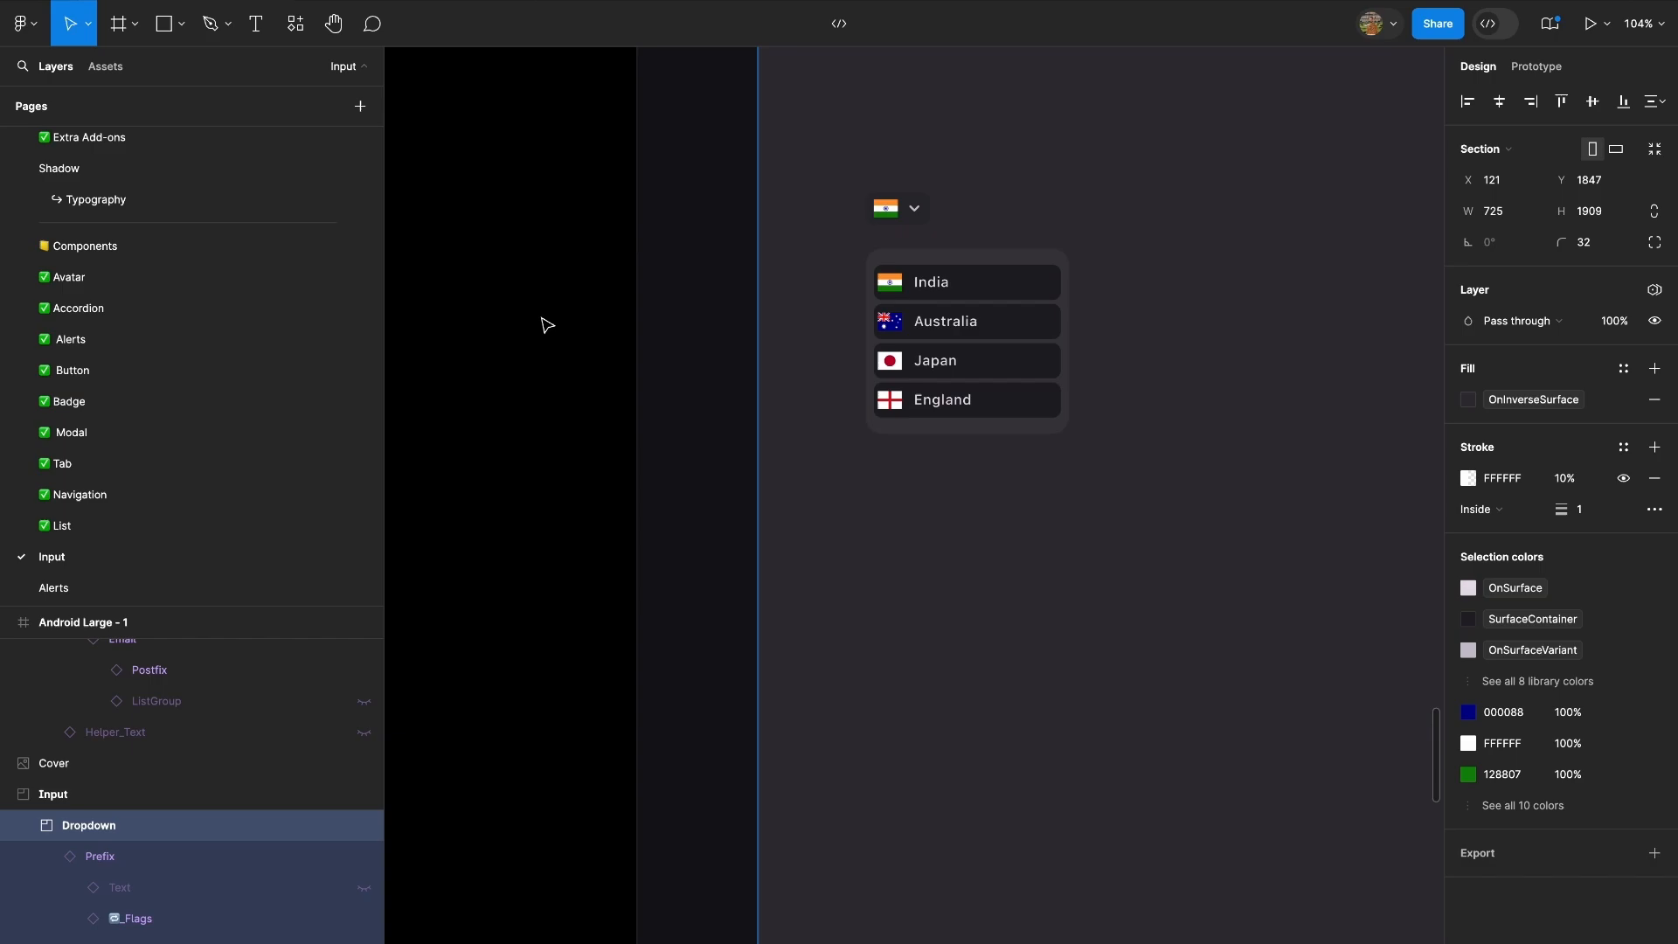
pyautogui.click(543, 323)
pyautogui.click(1573, 170)
pyautogui.click(1580, 154)
# Change the arrow icon in the Indian flag prefix to Chevron Up.
pyautogui.scroll(5, 843, 338)
pyautogui.hscroll(5, 843, 338)
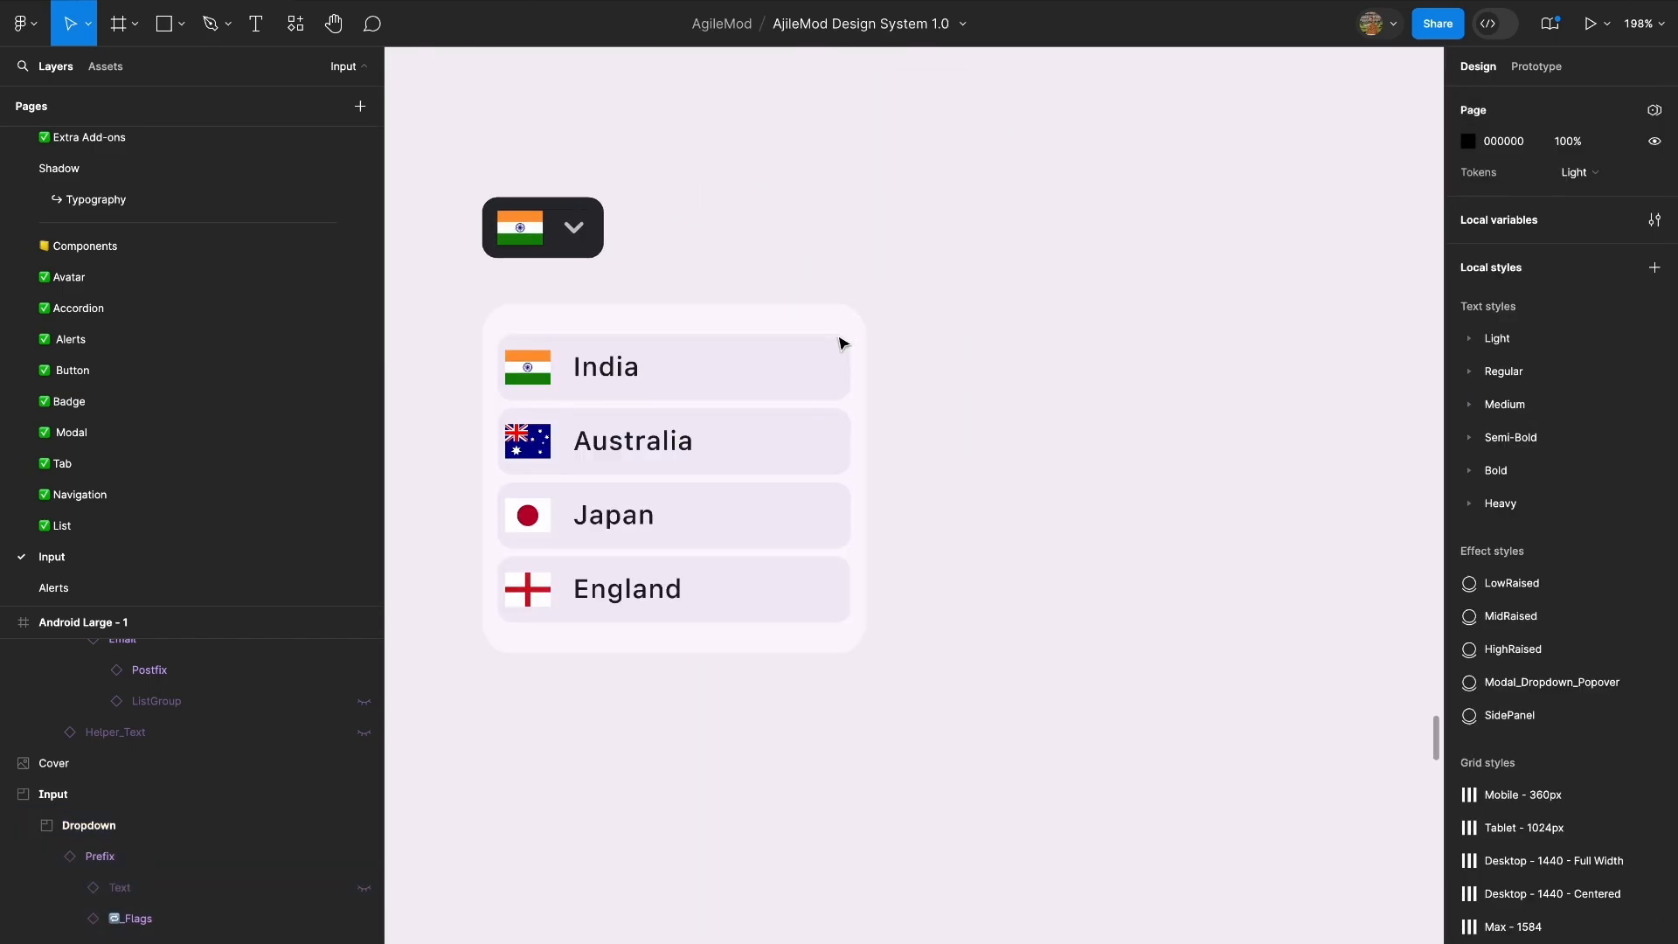
pyautogui.scroll(-3, 843, 340)
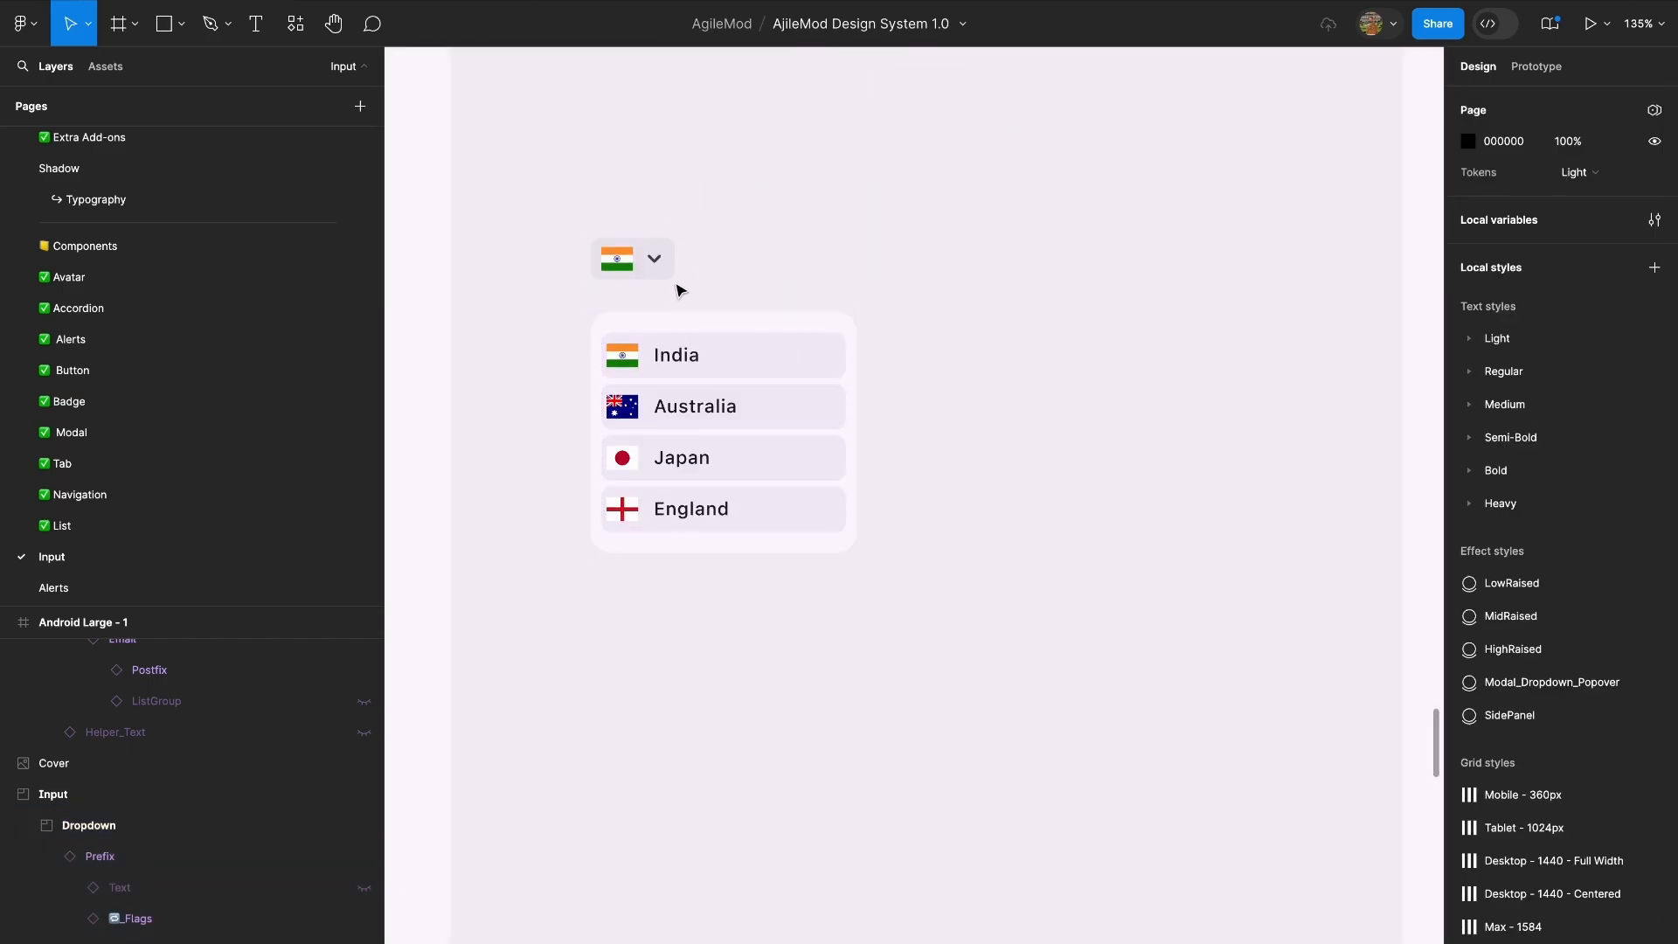
pyautogui.click(631, 262)
pyautogui.scroll(5, 584, 297)
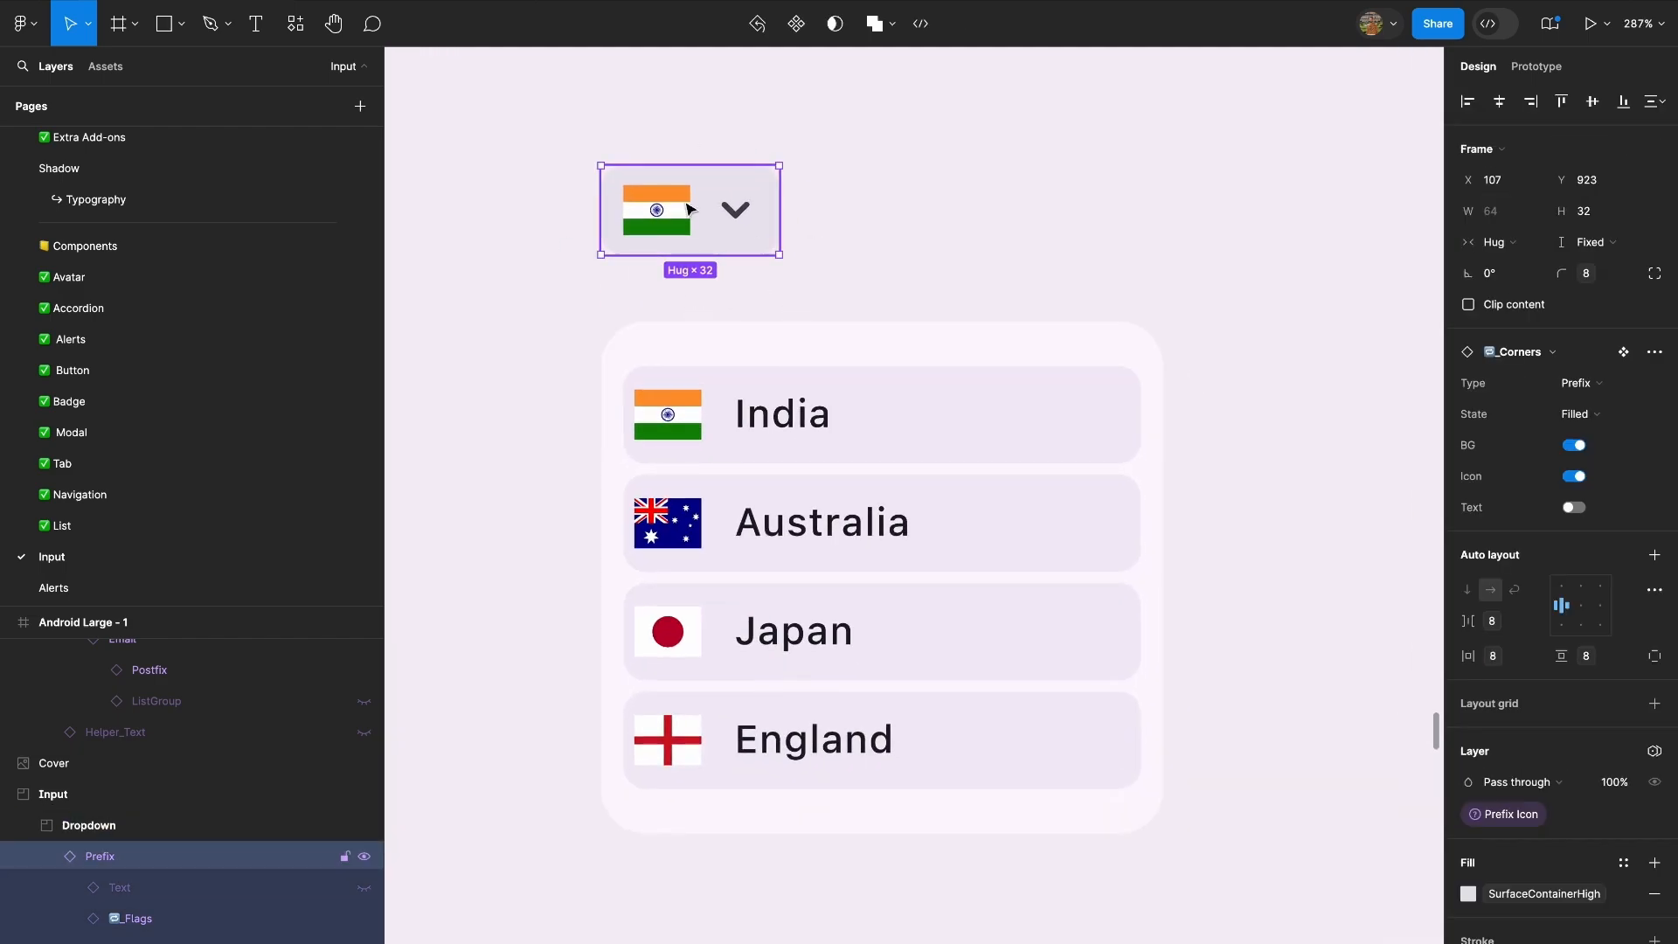
pyautogui.scroll(-3, 732, 201)
pyautogui.click(734, 200)
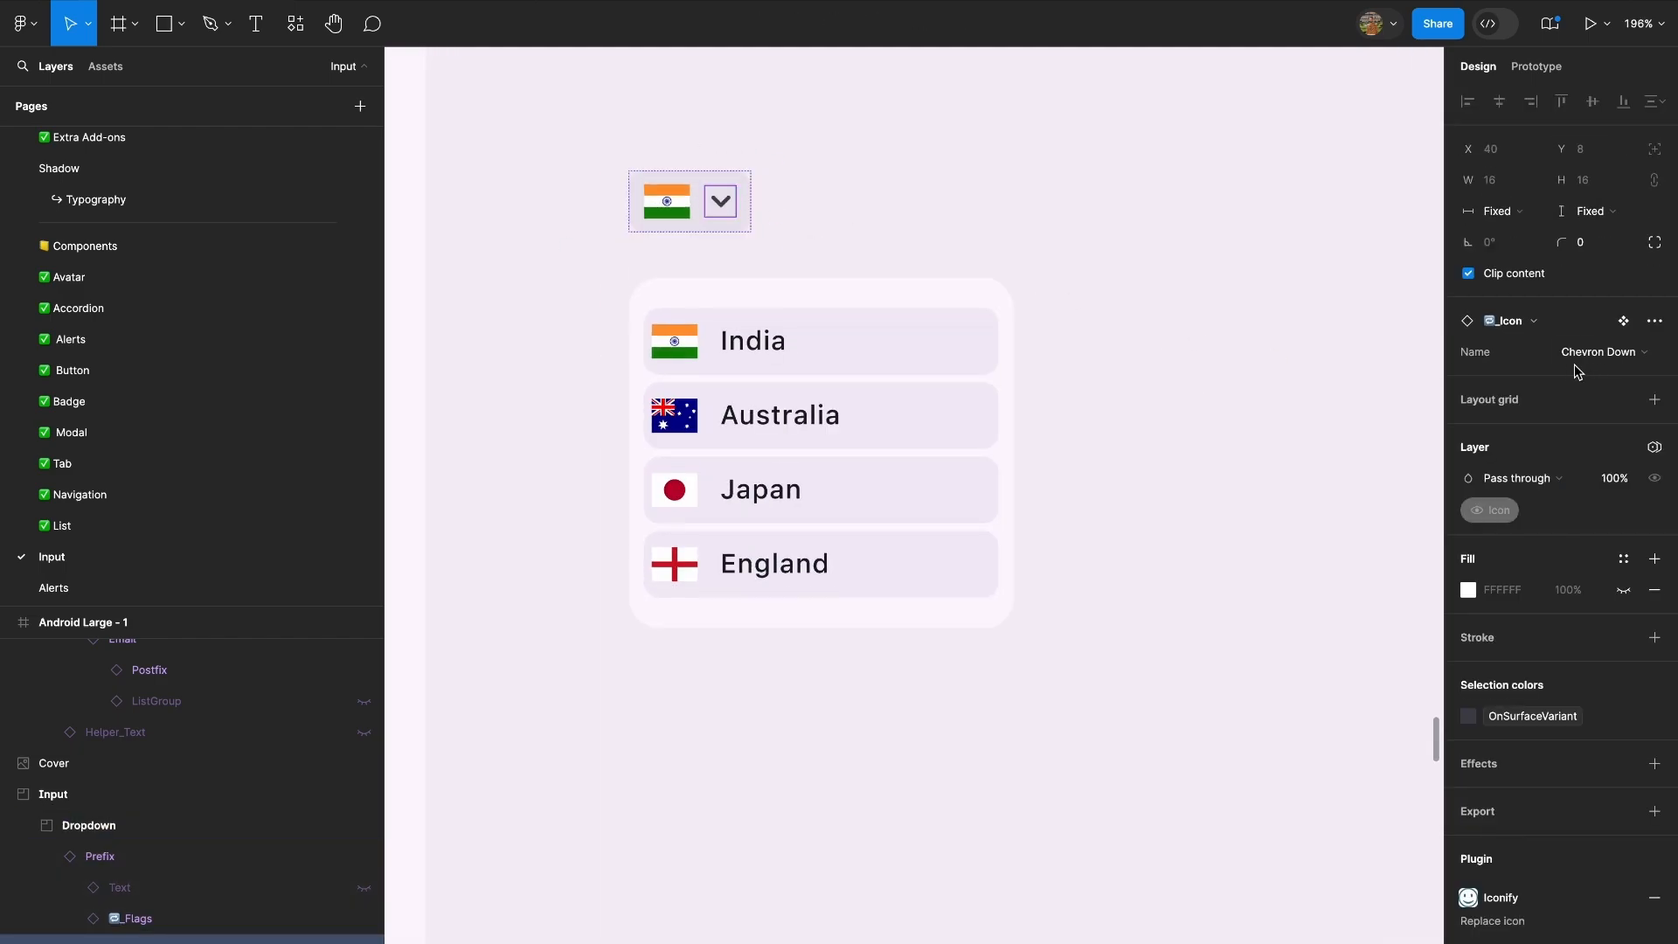
pyautogui.click(1600, 351)
pyautogui.click(1581, 326)
pyautogui.press('Escape')
# Wrap the flag prefix and the country list in a vertical auto layout with a gap of 16.
pyautogui.keyDown('shift'); pyautogui.click(752, 358); pyautogui.keyUp('shift')
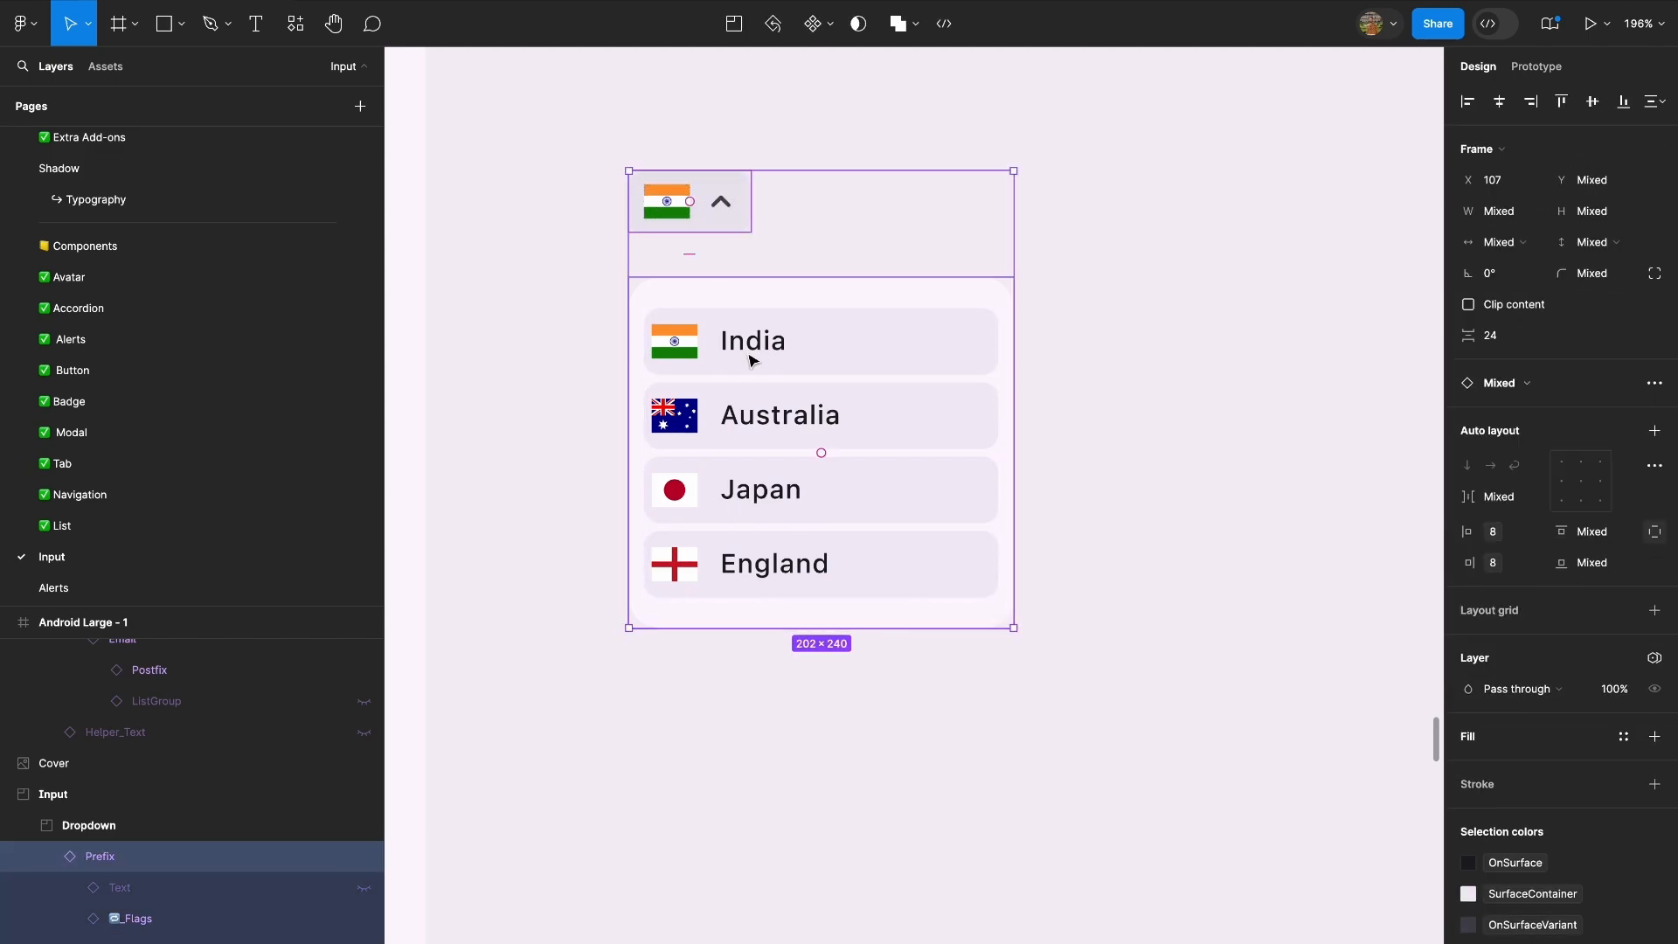
pyautogui.scroll(-5, 750, 360)
pyautogui.hotkey('shift', 'a')
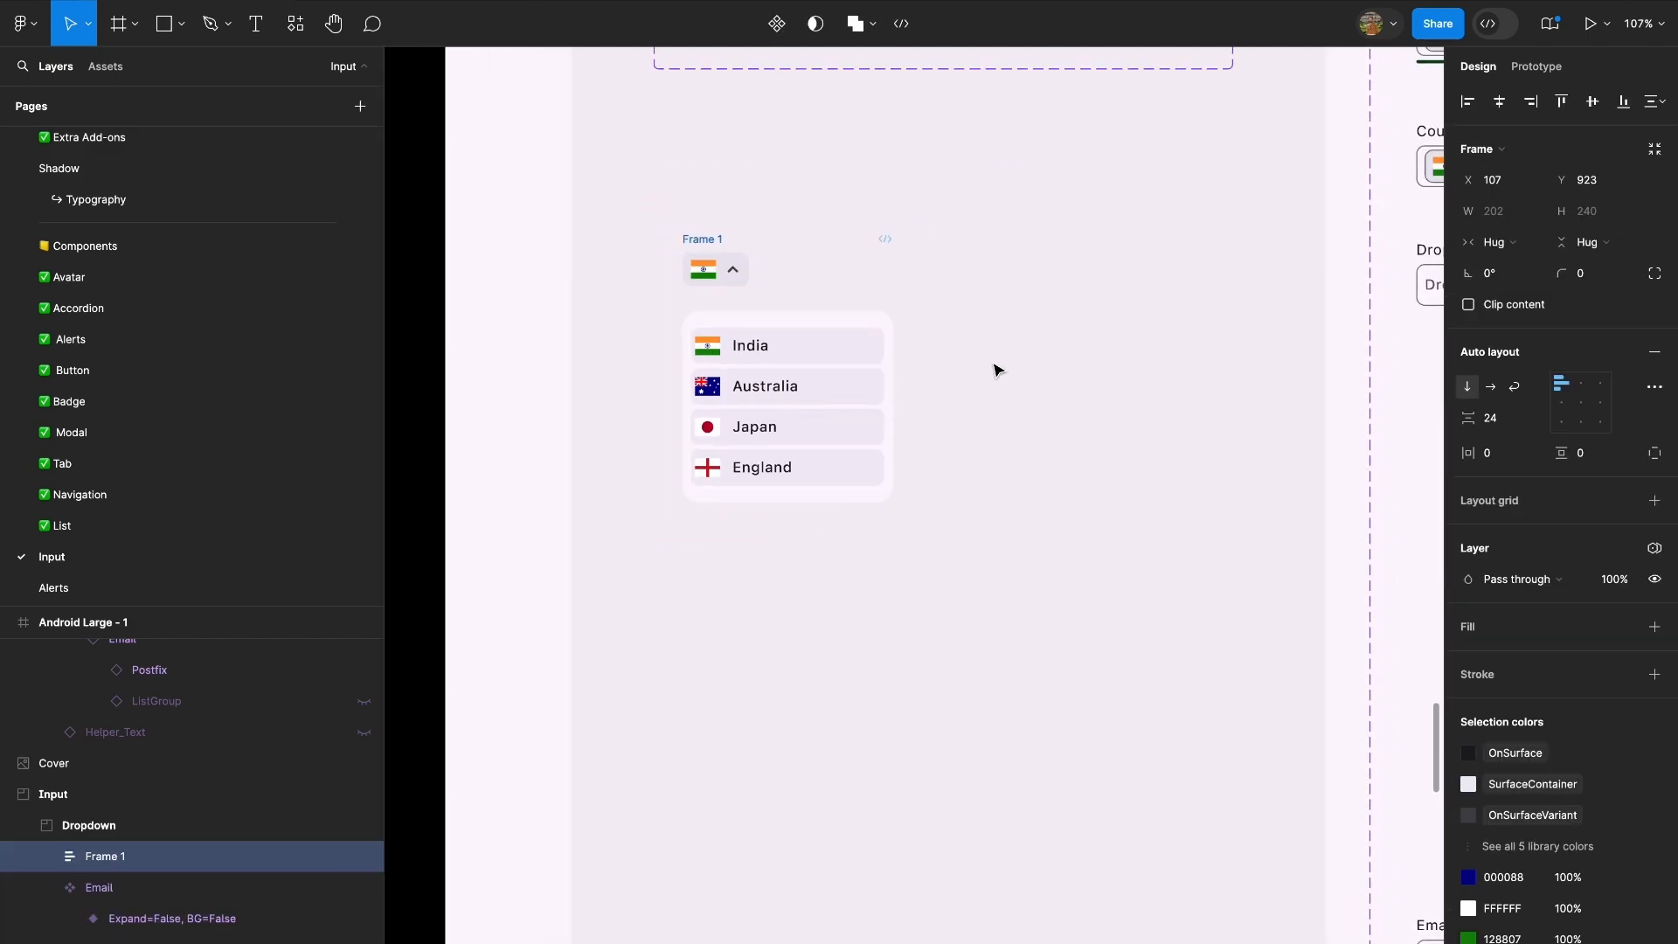
pyautogui.write('16')
pyautogui.press('Return')
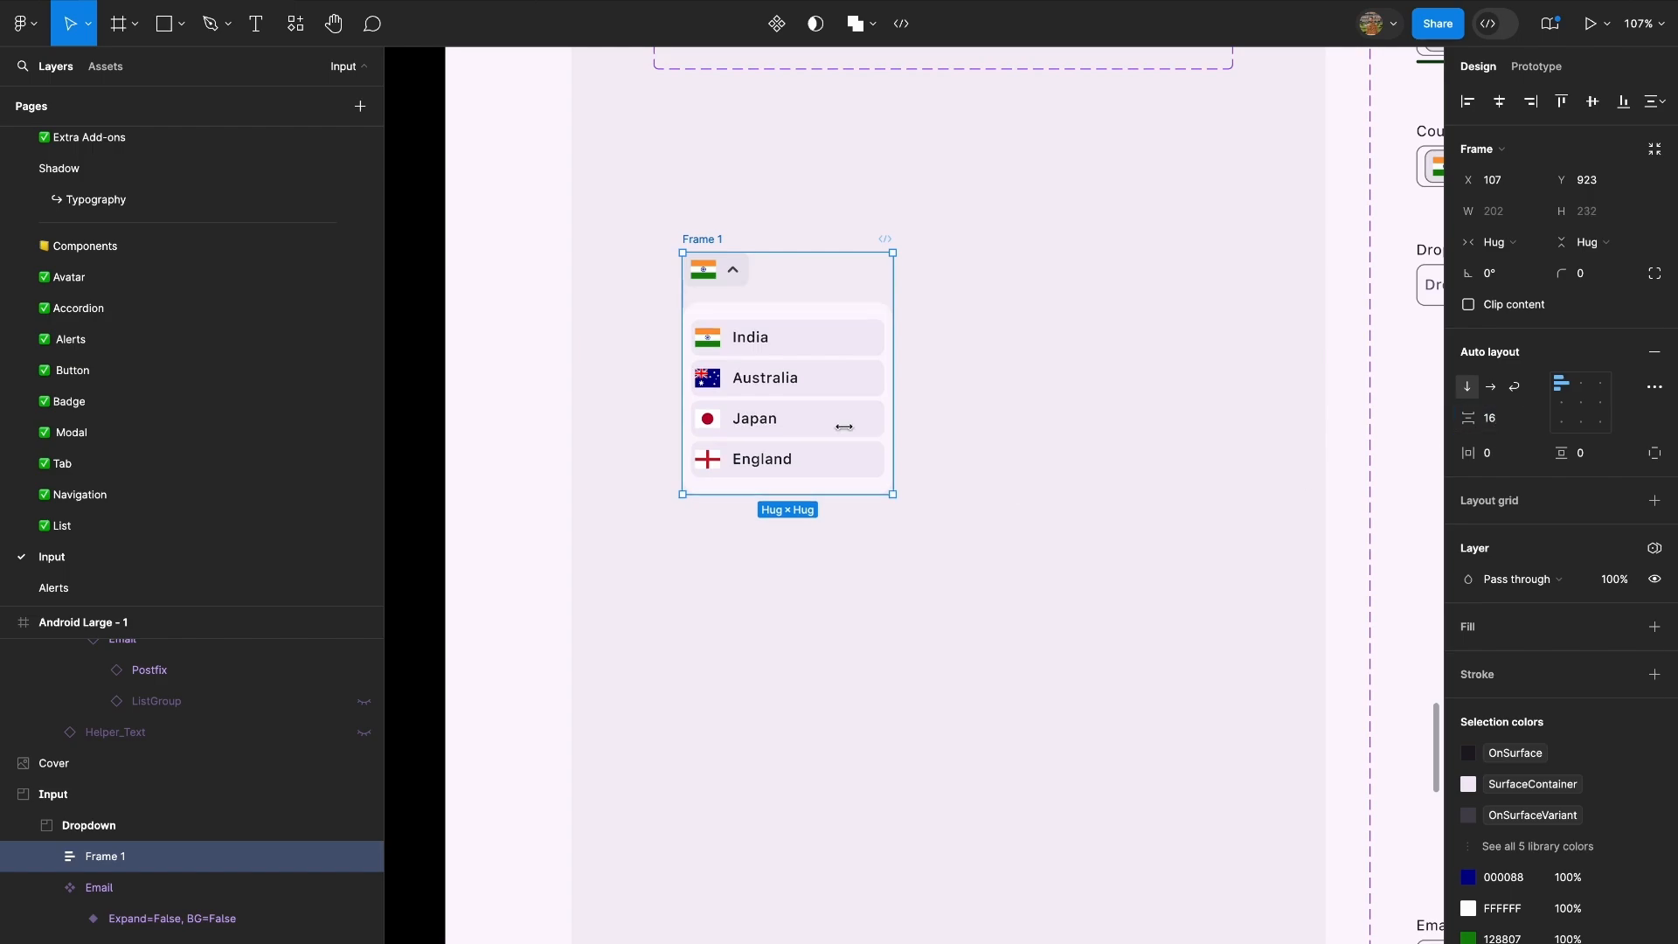
# Move the country dropdown frame to the right, to about X 405, Y 921.
pyautogui.scroll(3, 830, 394)
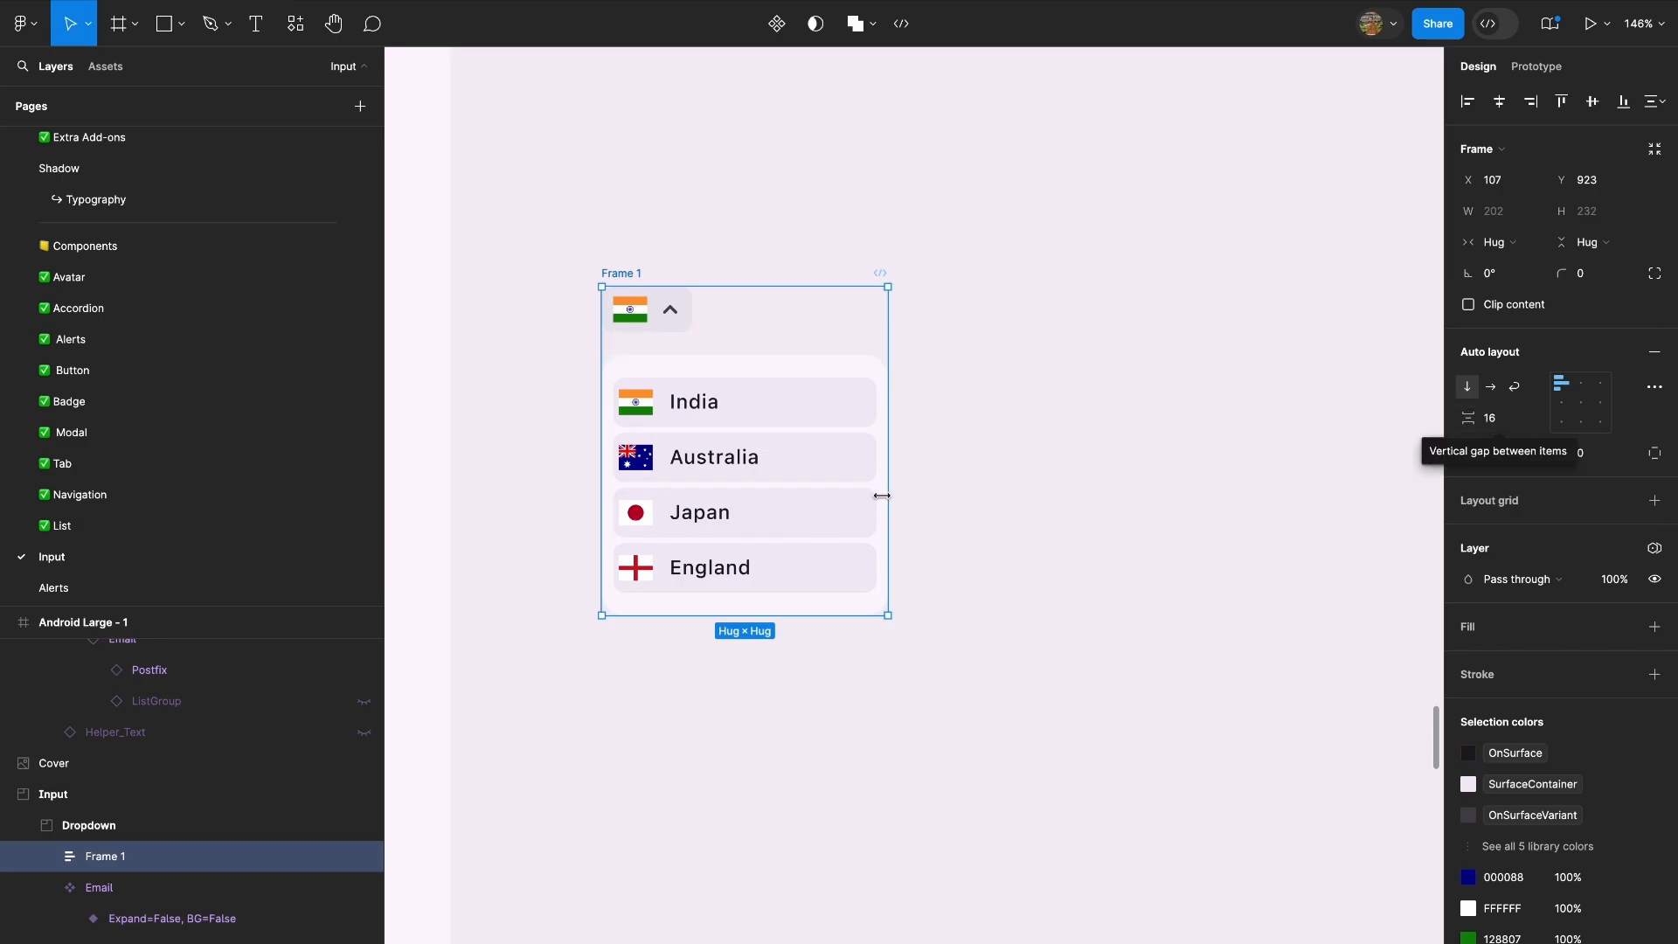
pyautogui.click(947, 434)
pyautogui.scroll(-5, 948, 435)
pyautogui.moveTo(833, 367); pyautogui.dragTo(1004, 367)
pyautogui.scroll(4, 980, 310)
pyautogui.click(979, 303)
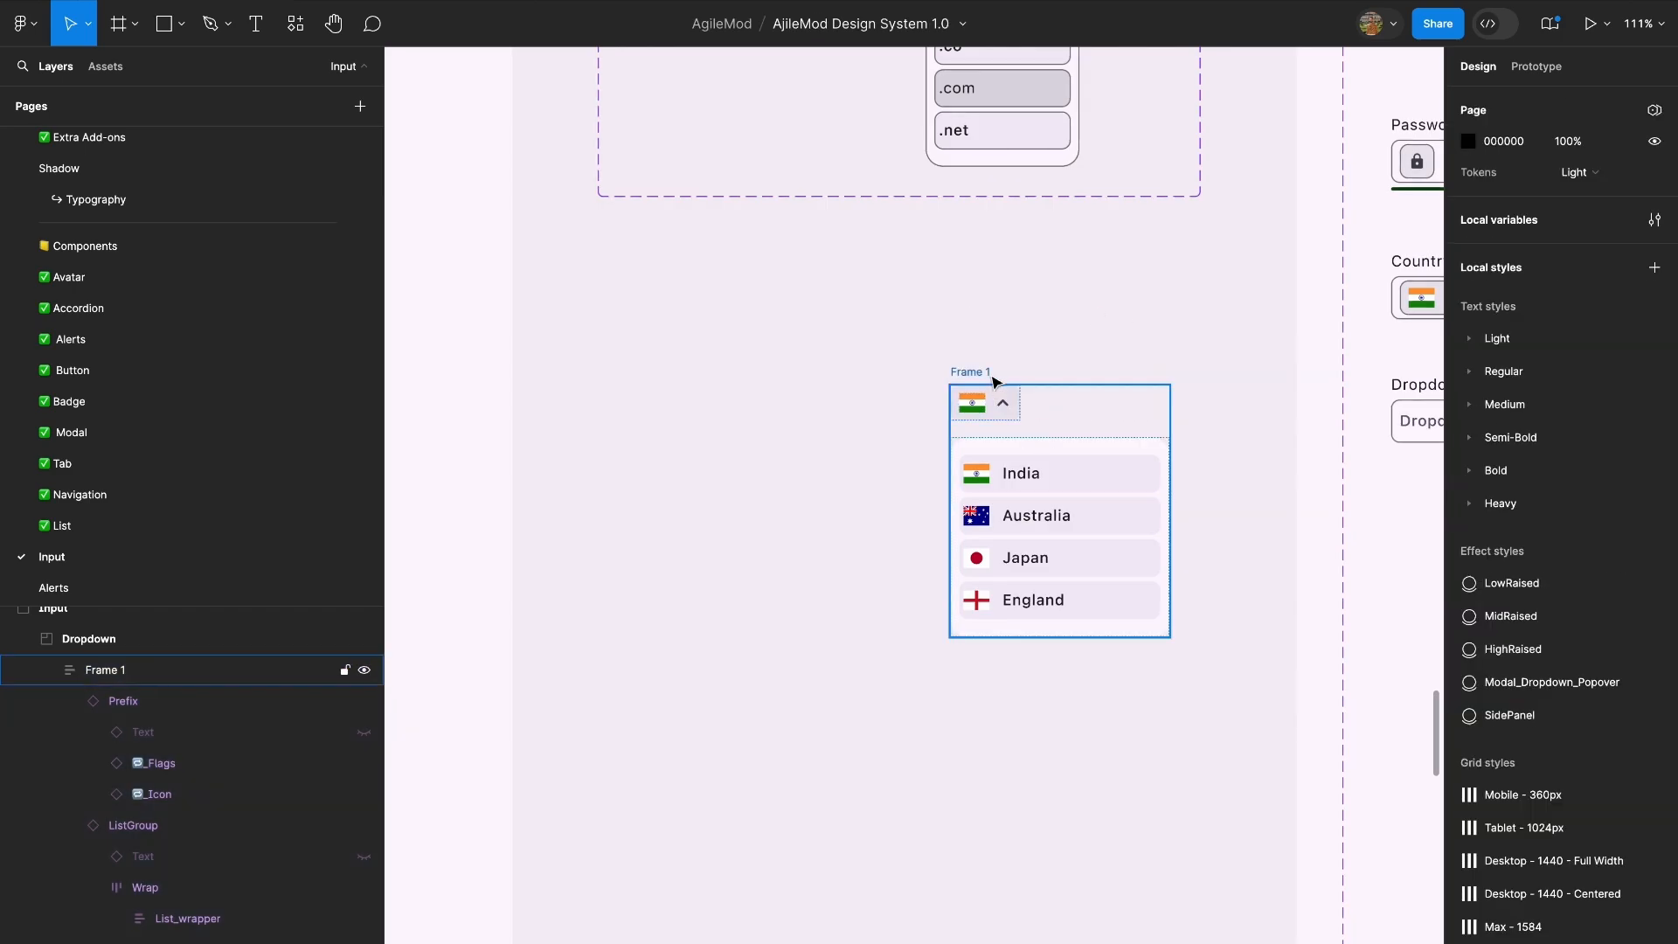
# Convert the country dropdown frame into a component and add a variant property to it.
pyautogui.click(990, 374)
pyautogui.click(777, 24)
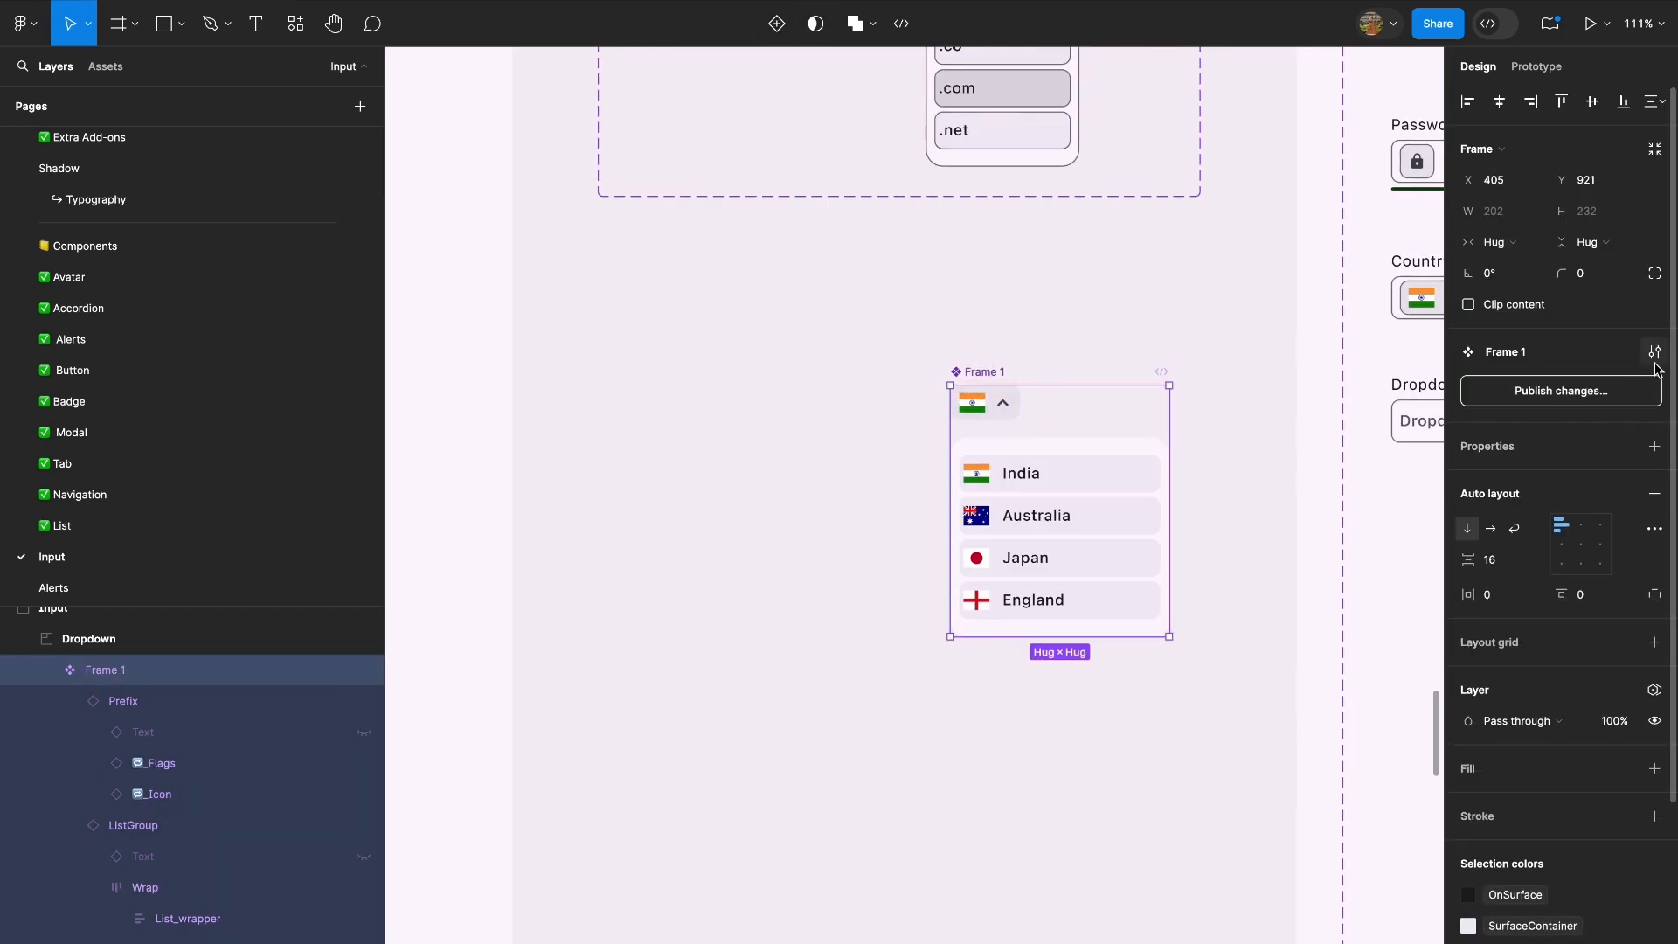
pyautogui.click(1654, 445)
pyautogui.click(1532, 509)
# Enlarge the country dropdown's component set to about 544 by 425 and move its Default variant down to about Y 47.
pyautogui.scroll(-5, 1137, 437)
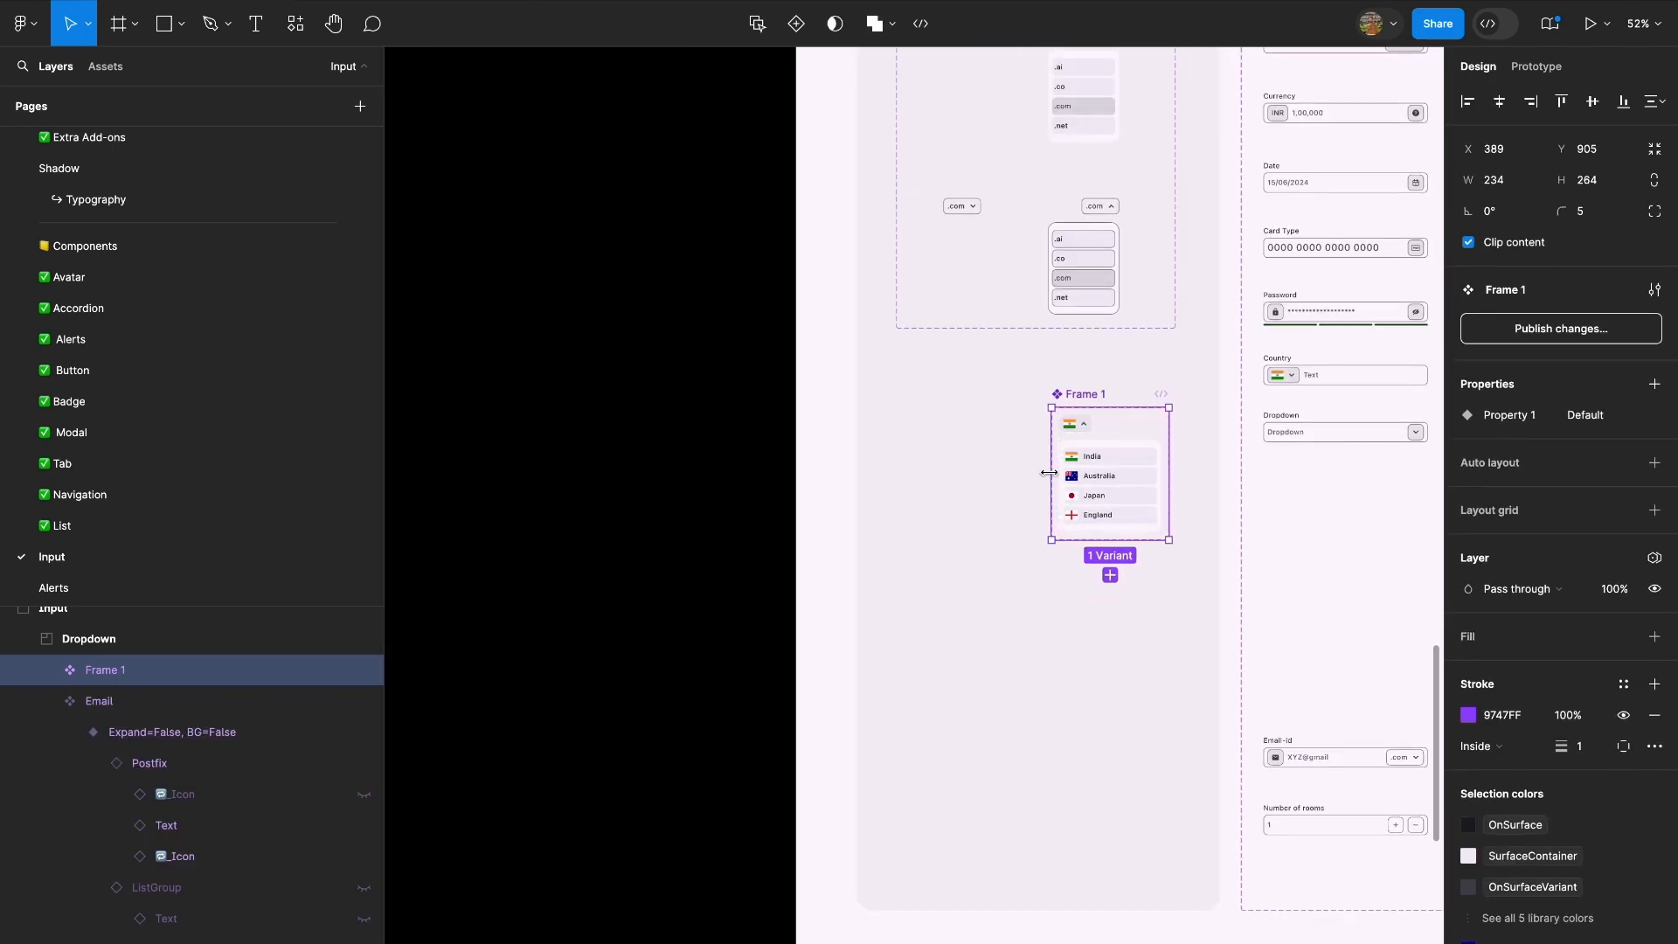
pyautogui.moveTo(1052, 464); pyautogui.dragTo(894, 464)
pyautogui.scroll(5, 1128, 350)
pyautogui.click(1004, 311)
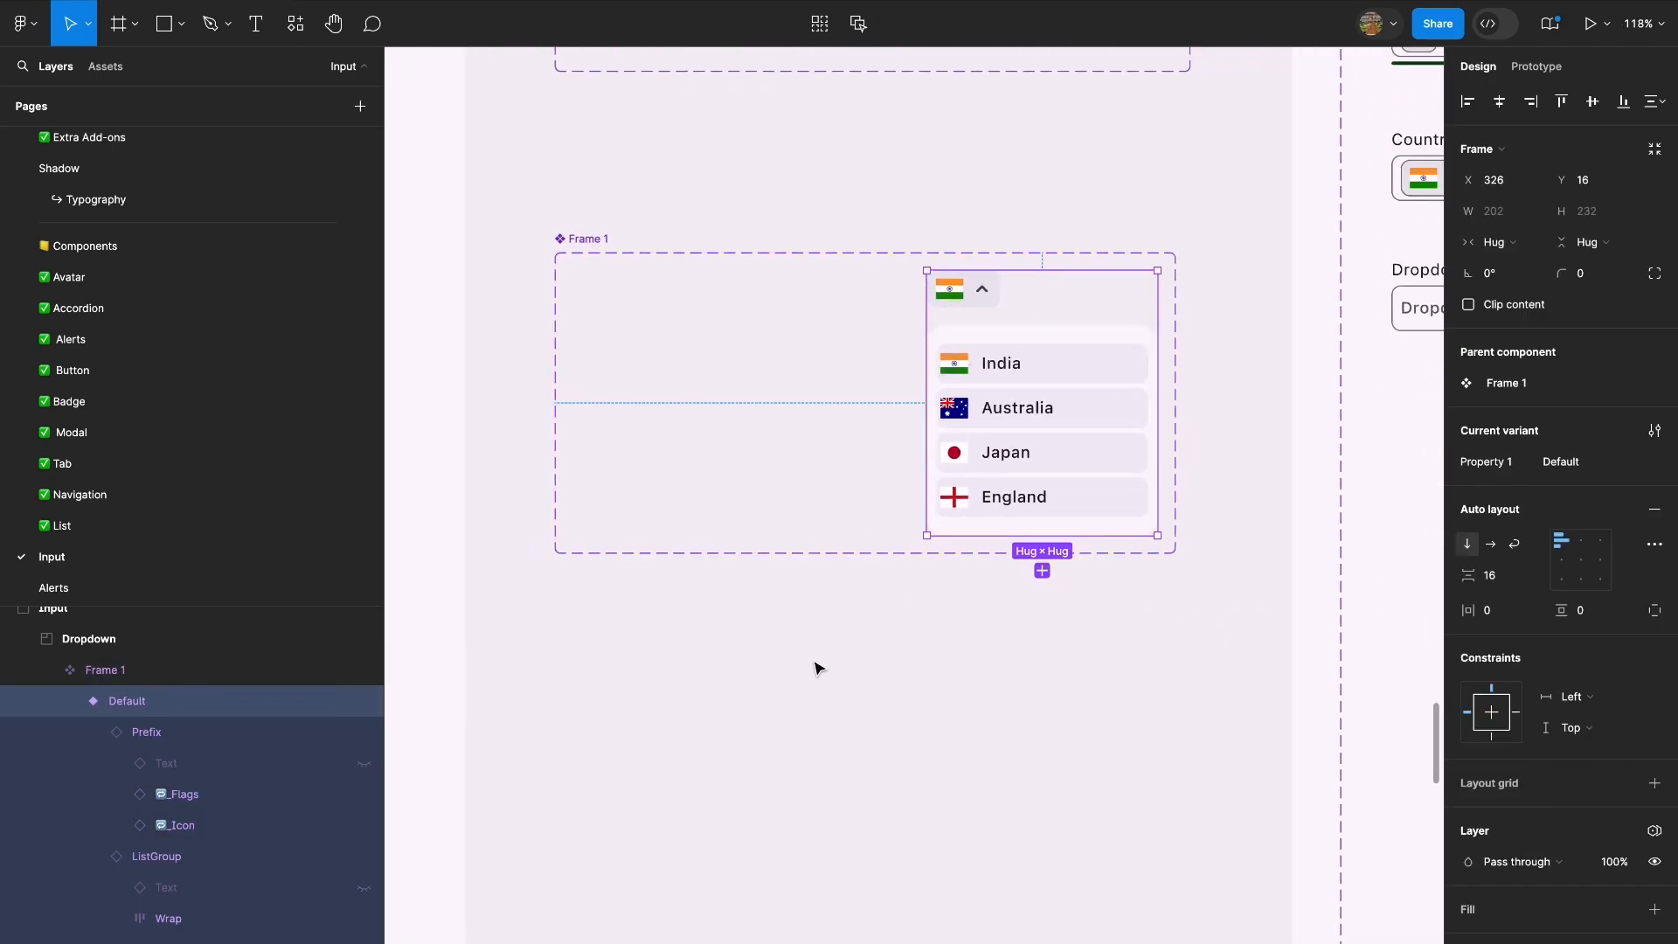
pyautogui.click(895, 553)
pyautogui.moveTo(895, 553); pyautogui.dragTo(885, 737)
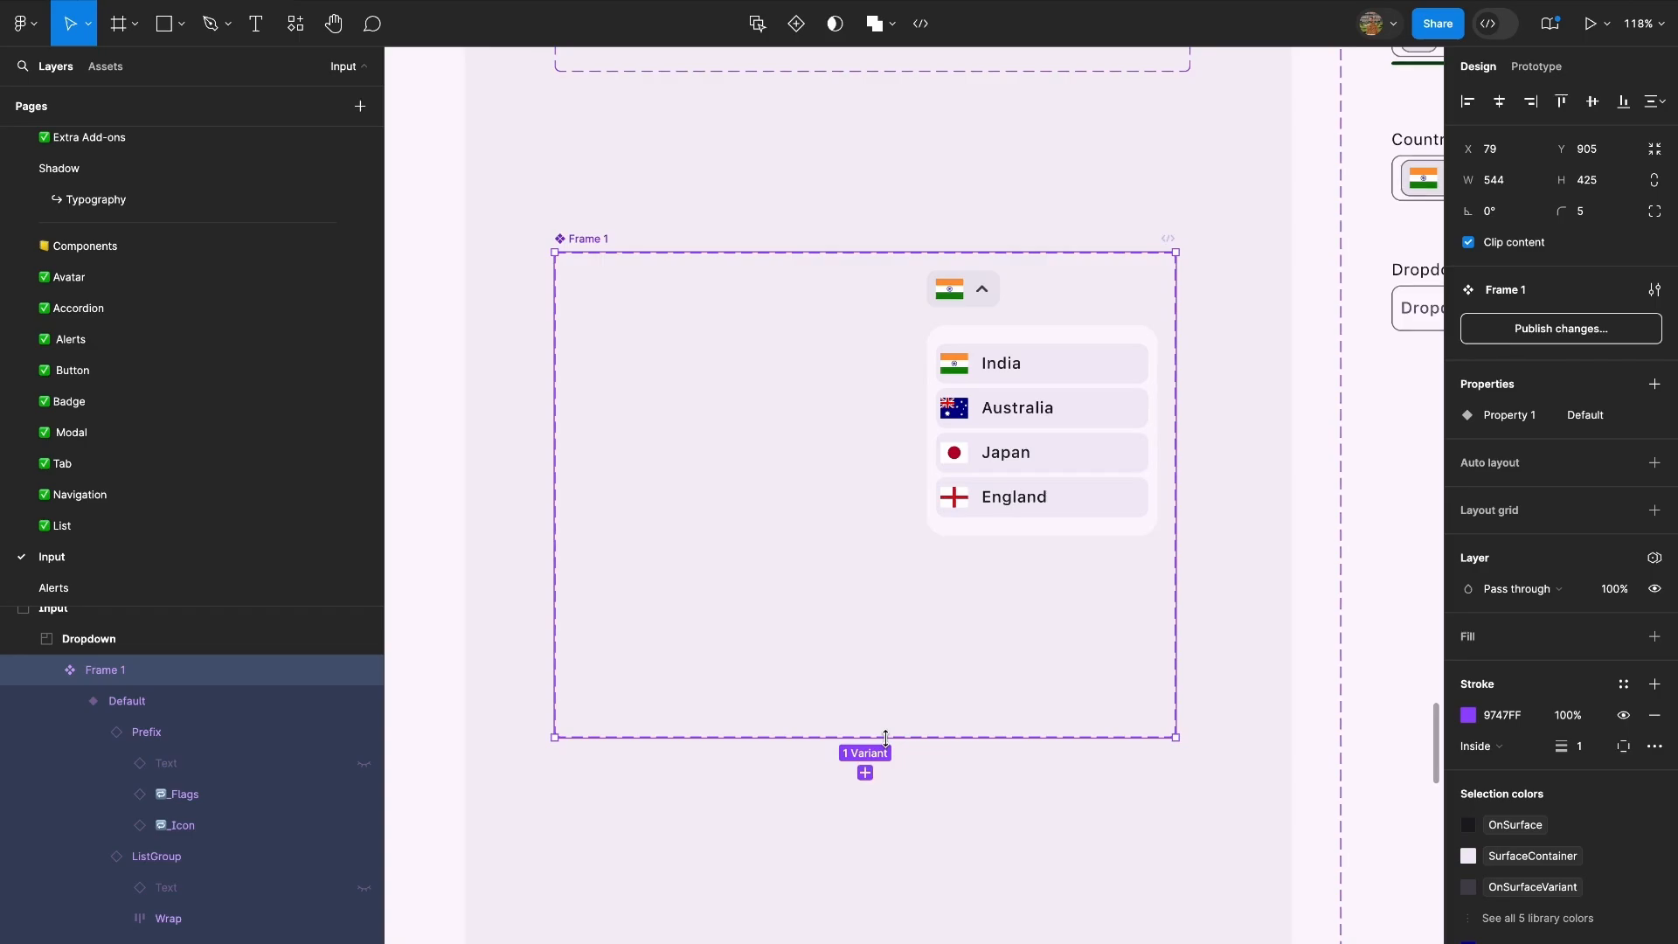
pyautogui.click(1041, 482)
pyautogui.moveTo(1071, 449); pyautogui.dragTo(1071, 483)
# Duplicate the Android Large - 1 frame and place the copy to its right.
pyautogui.scroll(-5, 1025, 431)
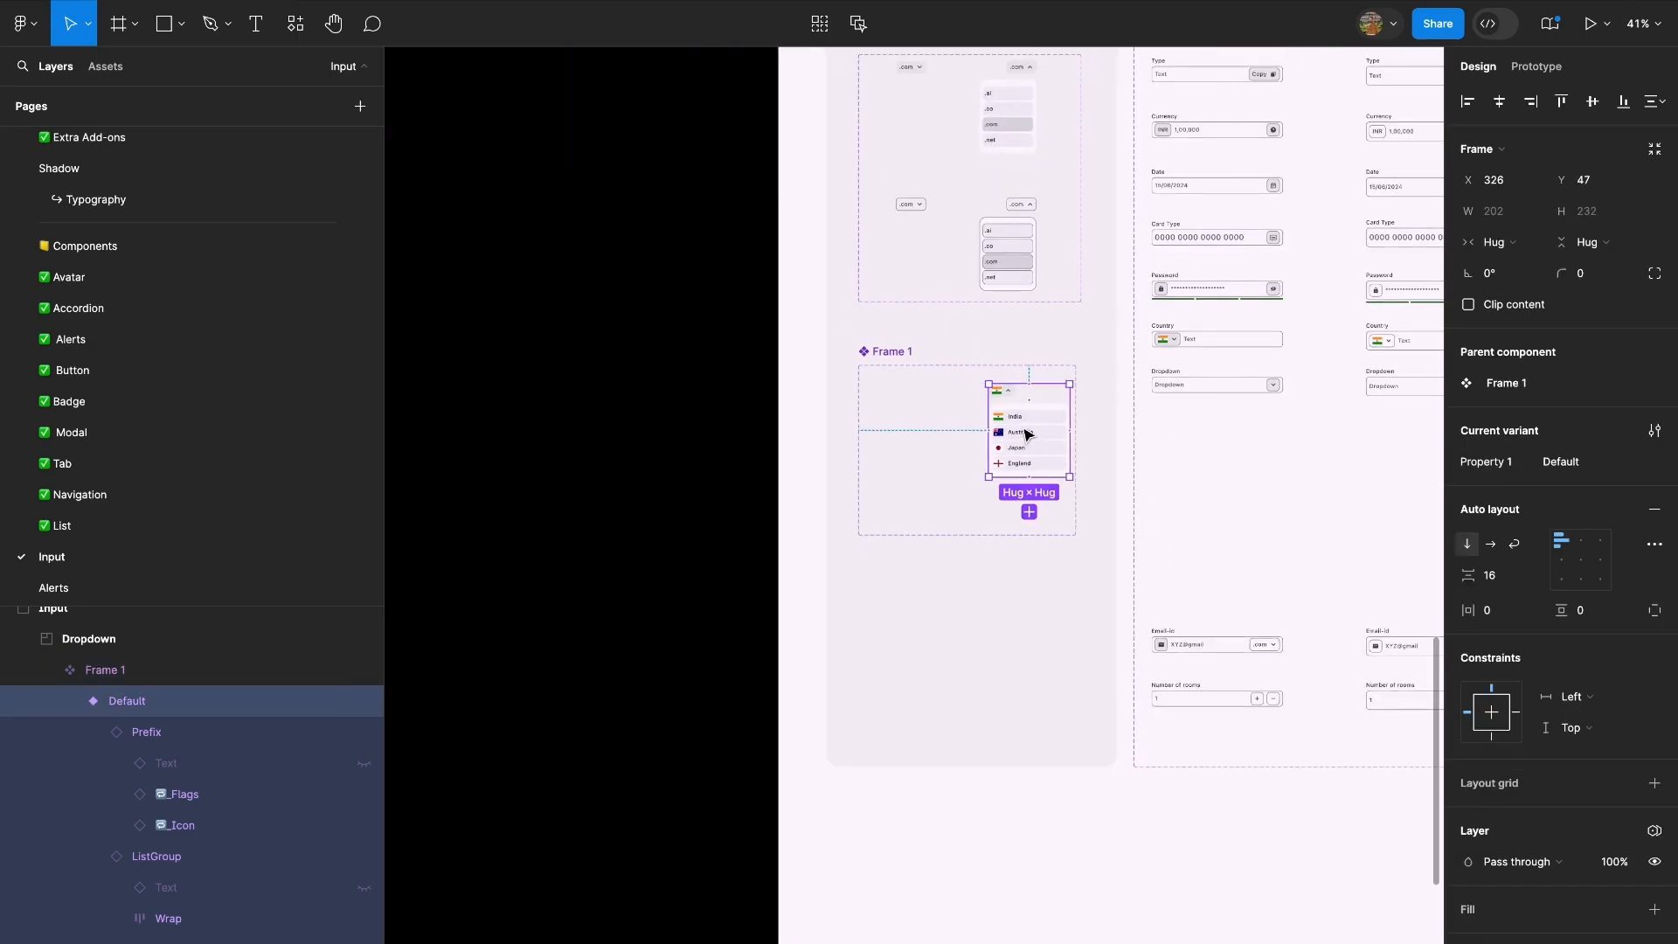
pyautogui.hscroll(15, 1025, 431)
pyautogui.scroll(5, 923, 364)
pyautogui.click(967, 449)
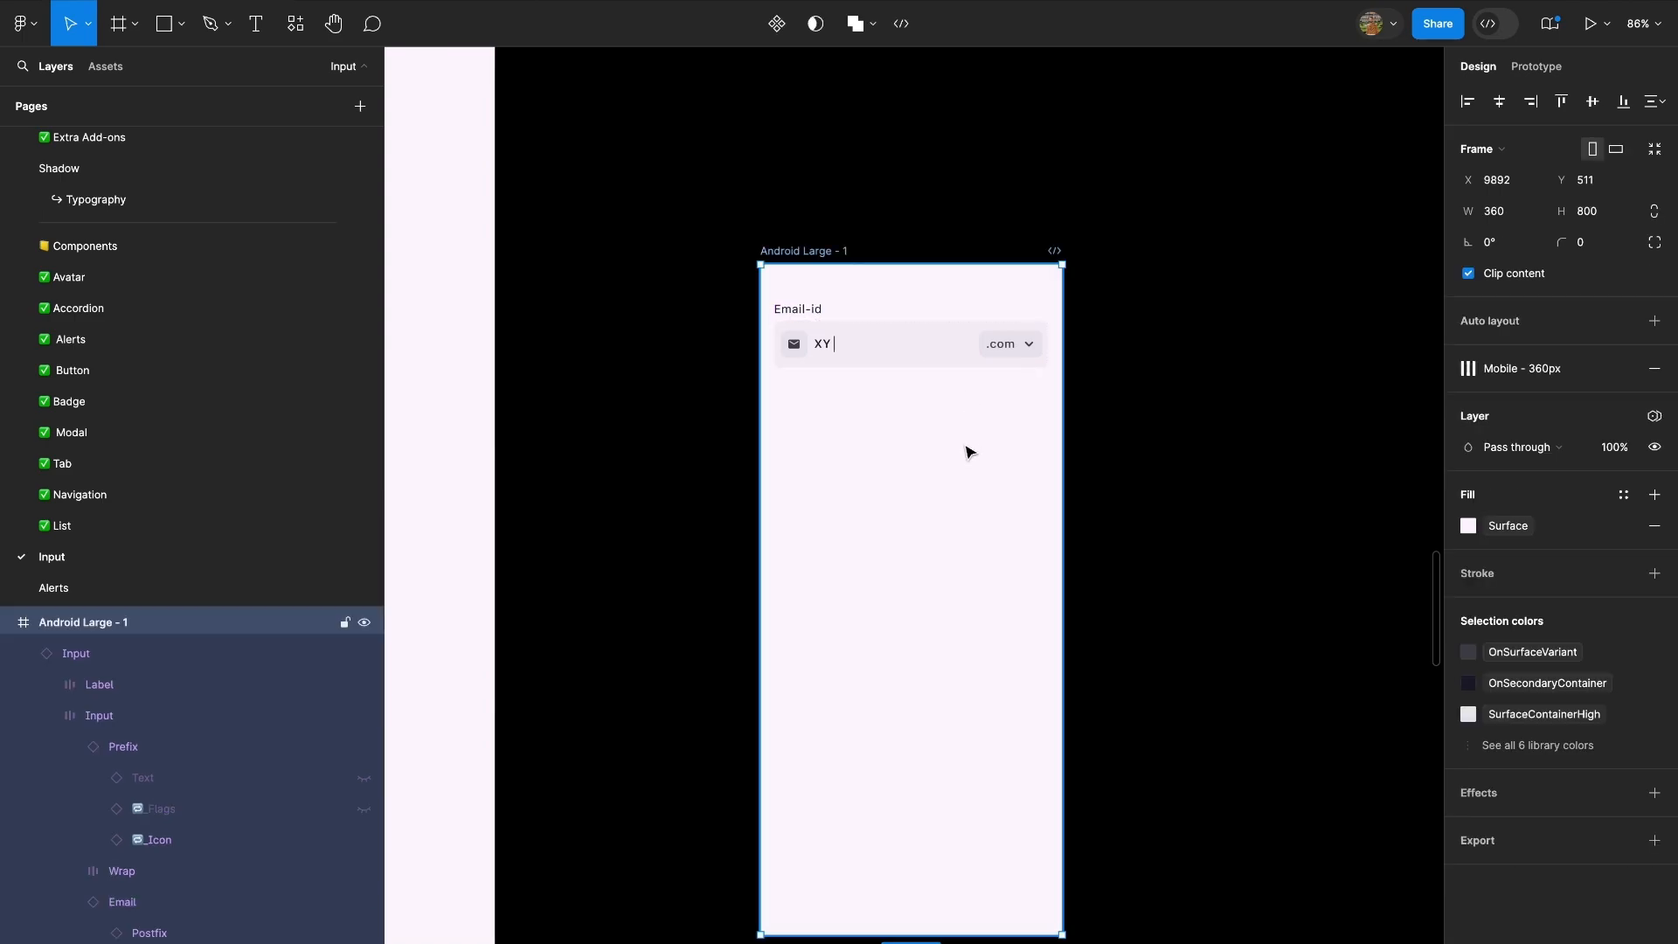
pyautogui.moveTo(966, 449); pyautogui.dragTo(1322, 495)
pyautogui.hscroll(5, 1040, 344)
# Turn on Expand for the duplicate's Email element and select the collapsed .com postfix in Android Large - 1 for comparison.
pyautogui.doubleClick(1038, 342)
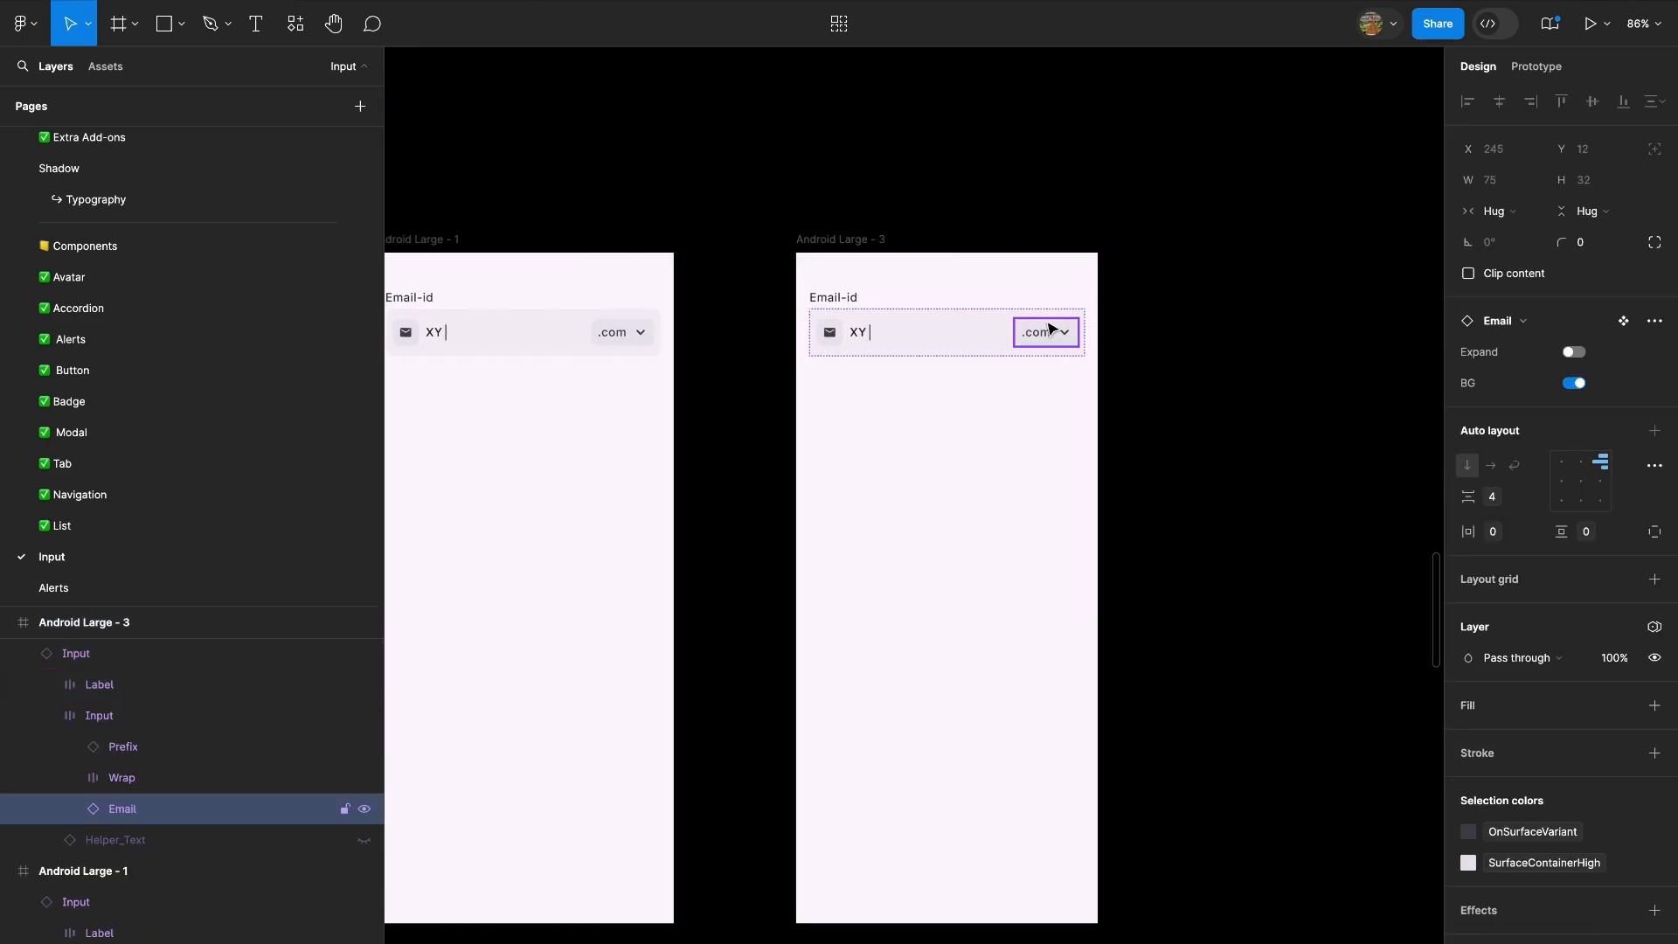
pyautogui.click(1576, 352)
pyautogui.click(1138, 547)
pyautogui.hscroll(-4, 874, 452)
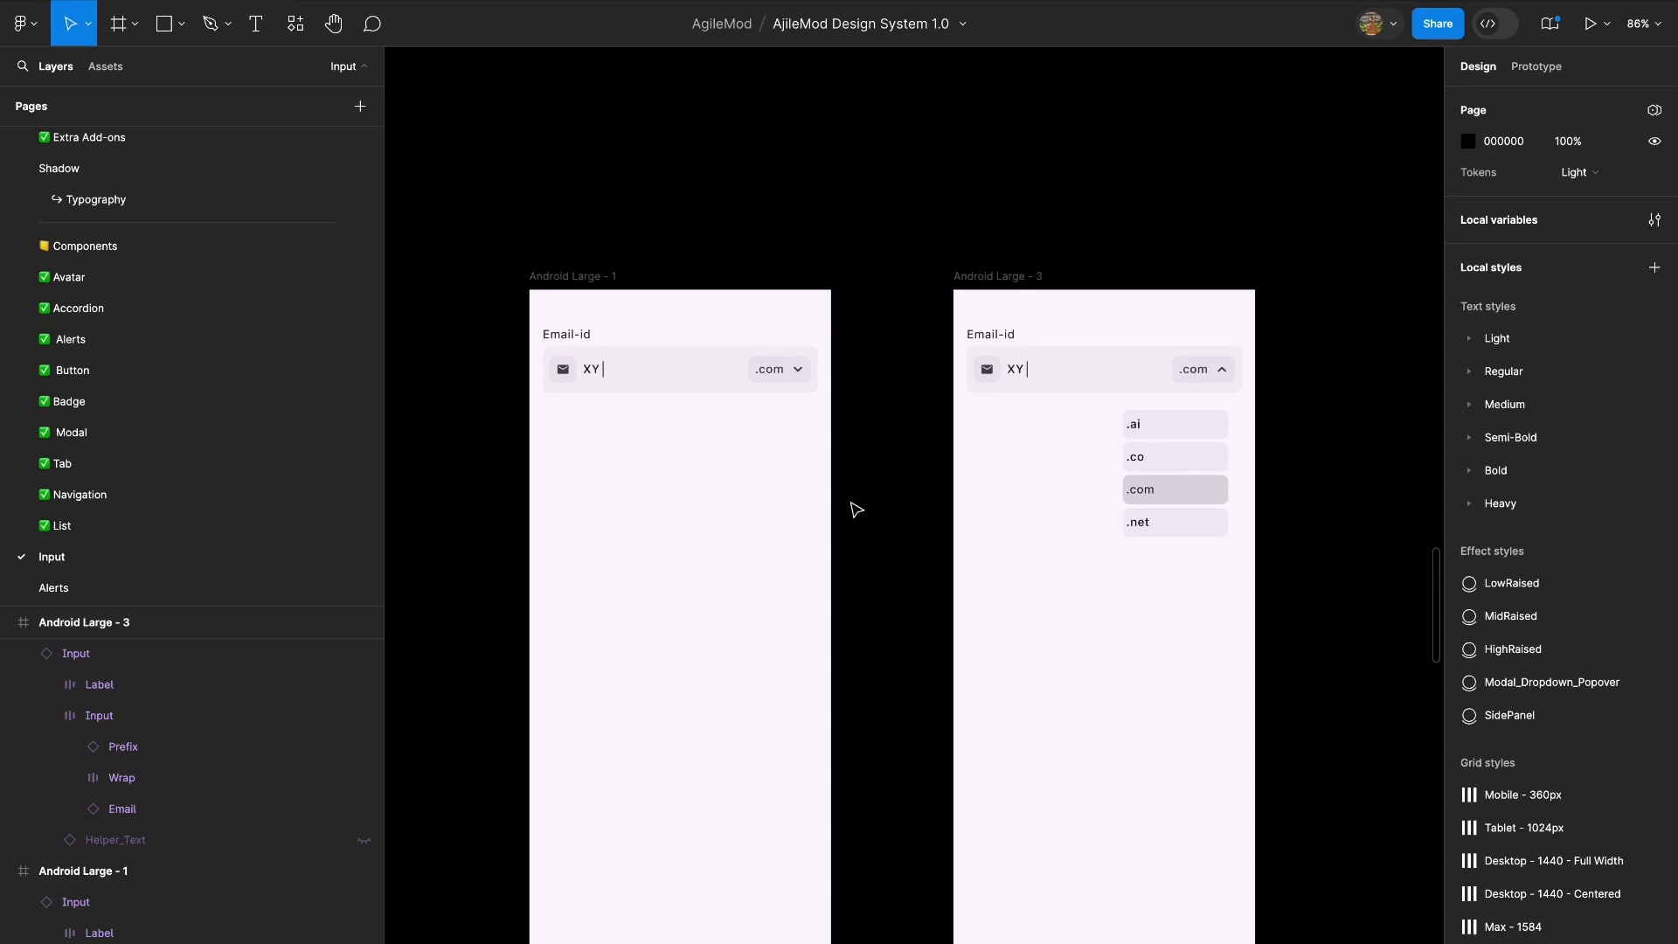
pyautogui.scroll(5, 678, 396)
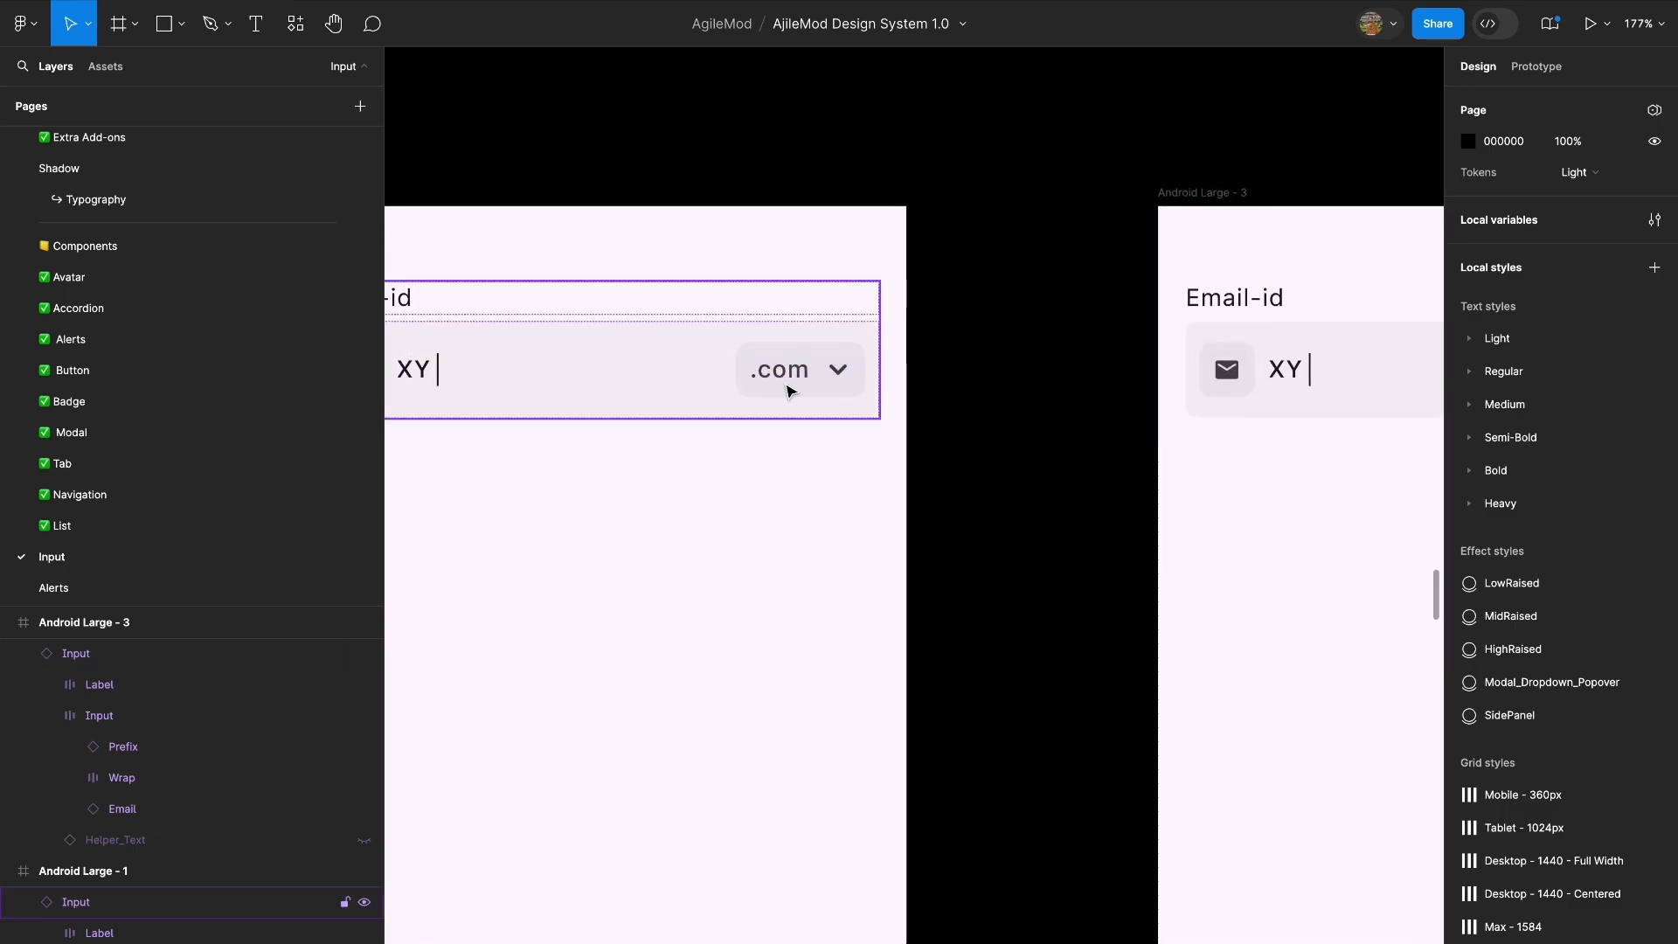
pyautogui.doubleClick(885, 331)
pyautogui.scroll(-3, 901, 330)
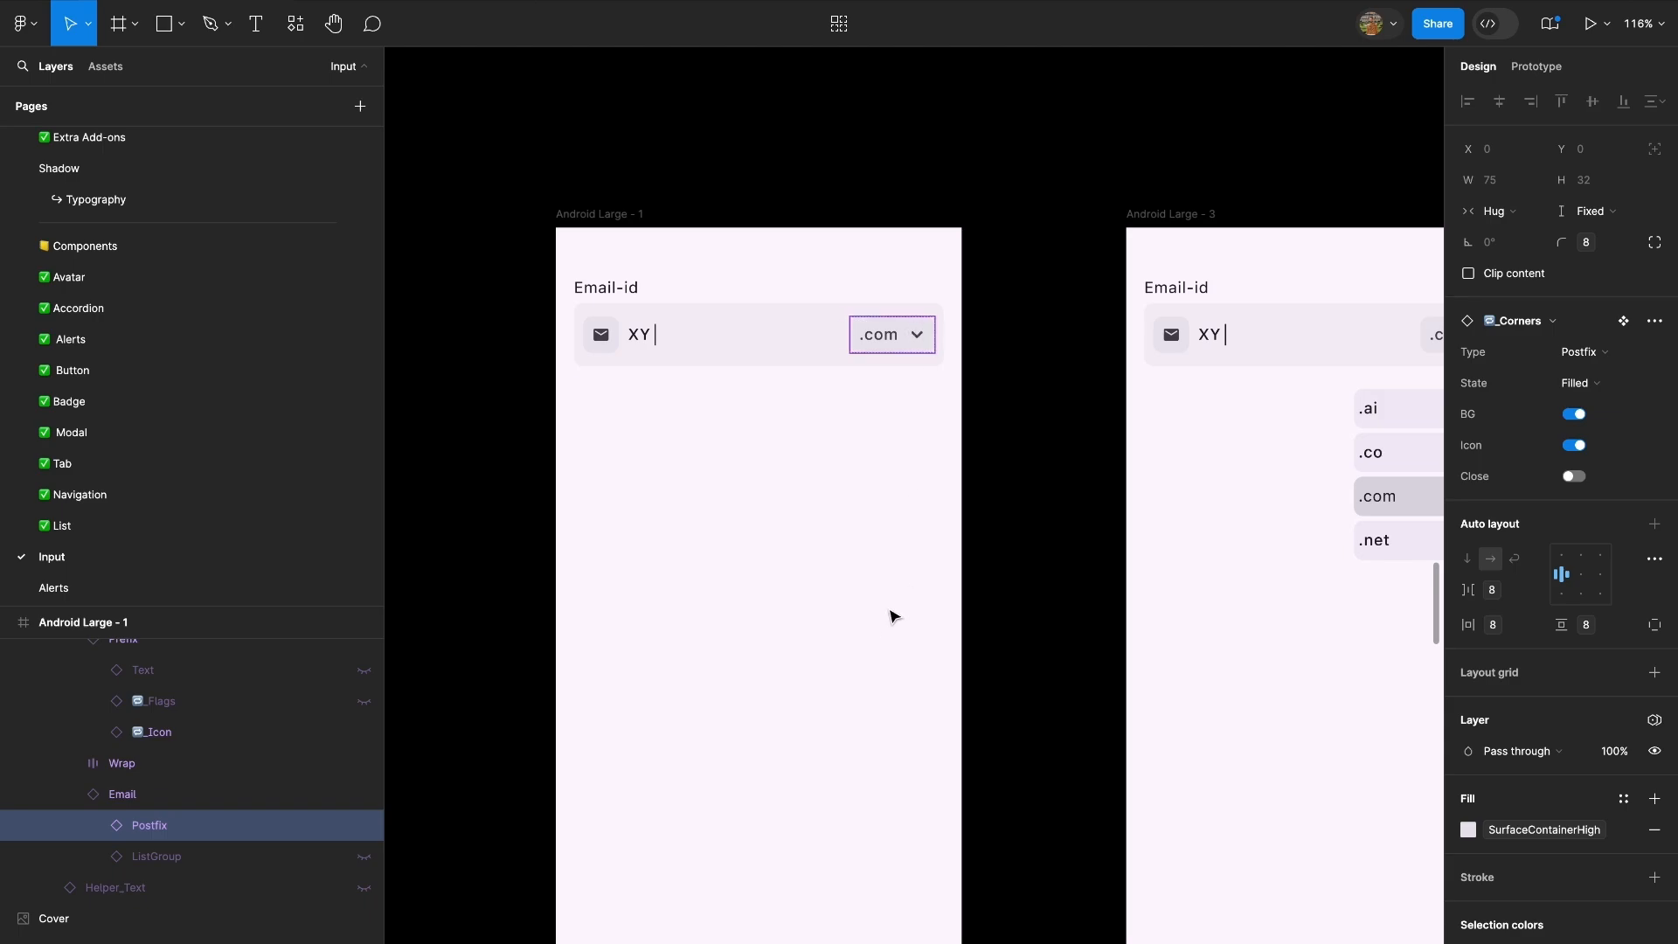
pyautogui.scroll(-2, 876, 551)
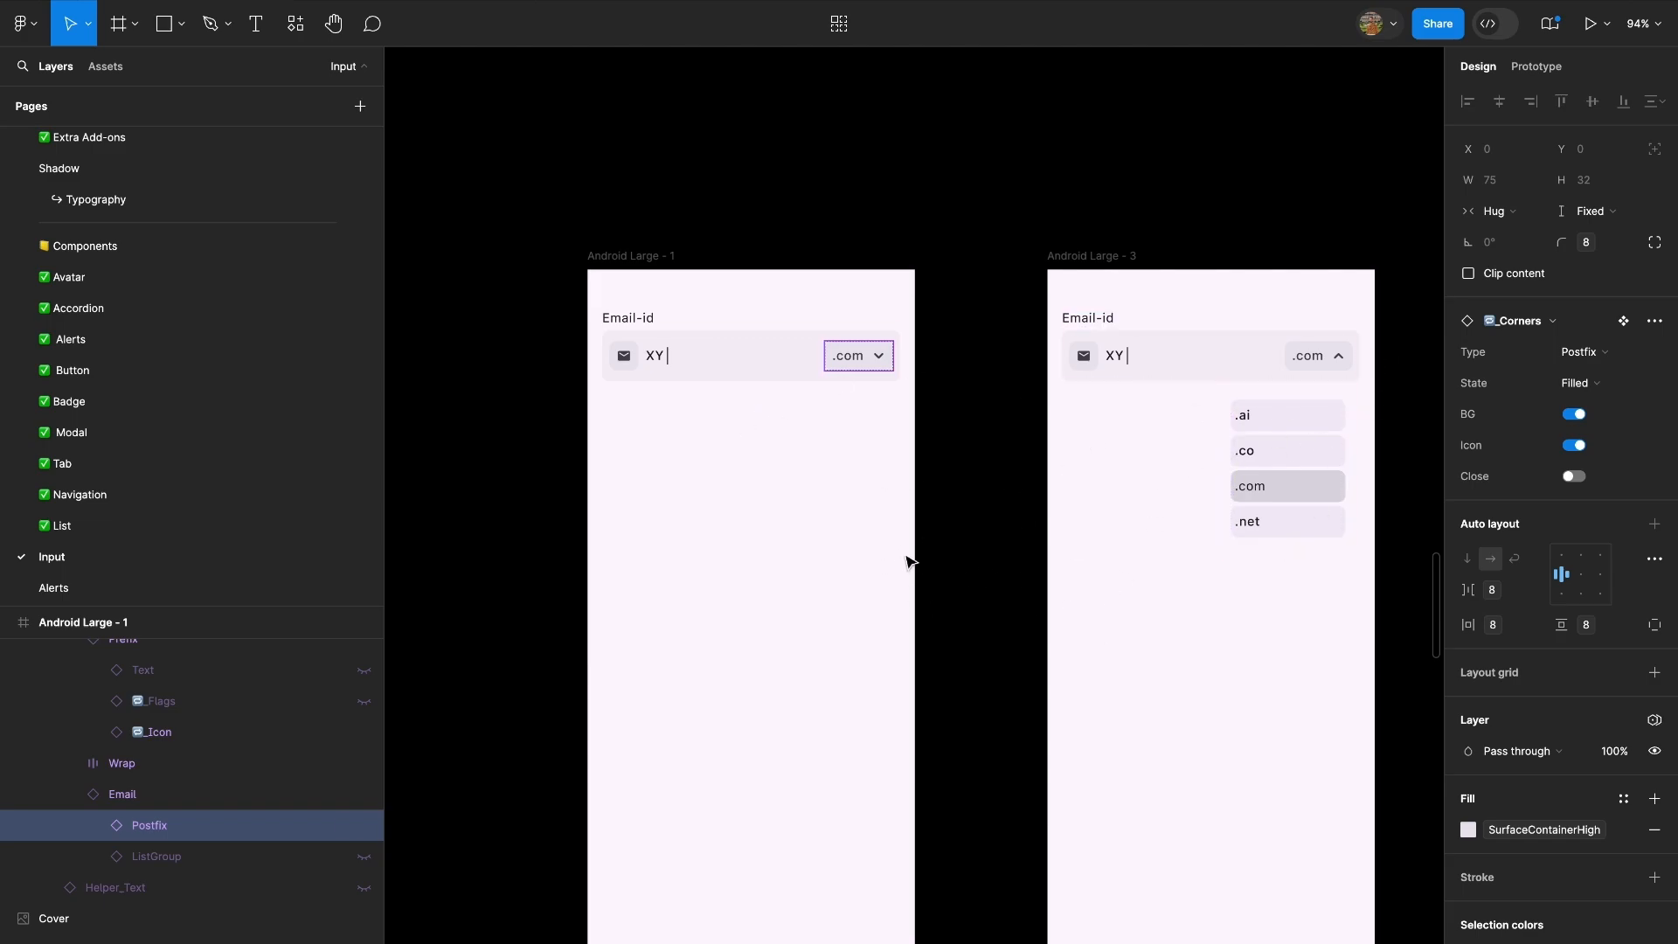
pyautogui.scroll(-3, 904, 559)
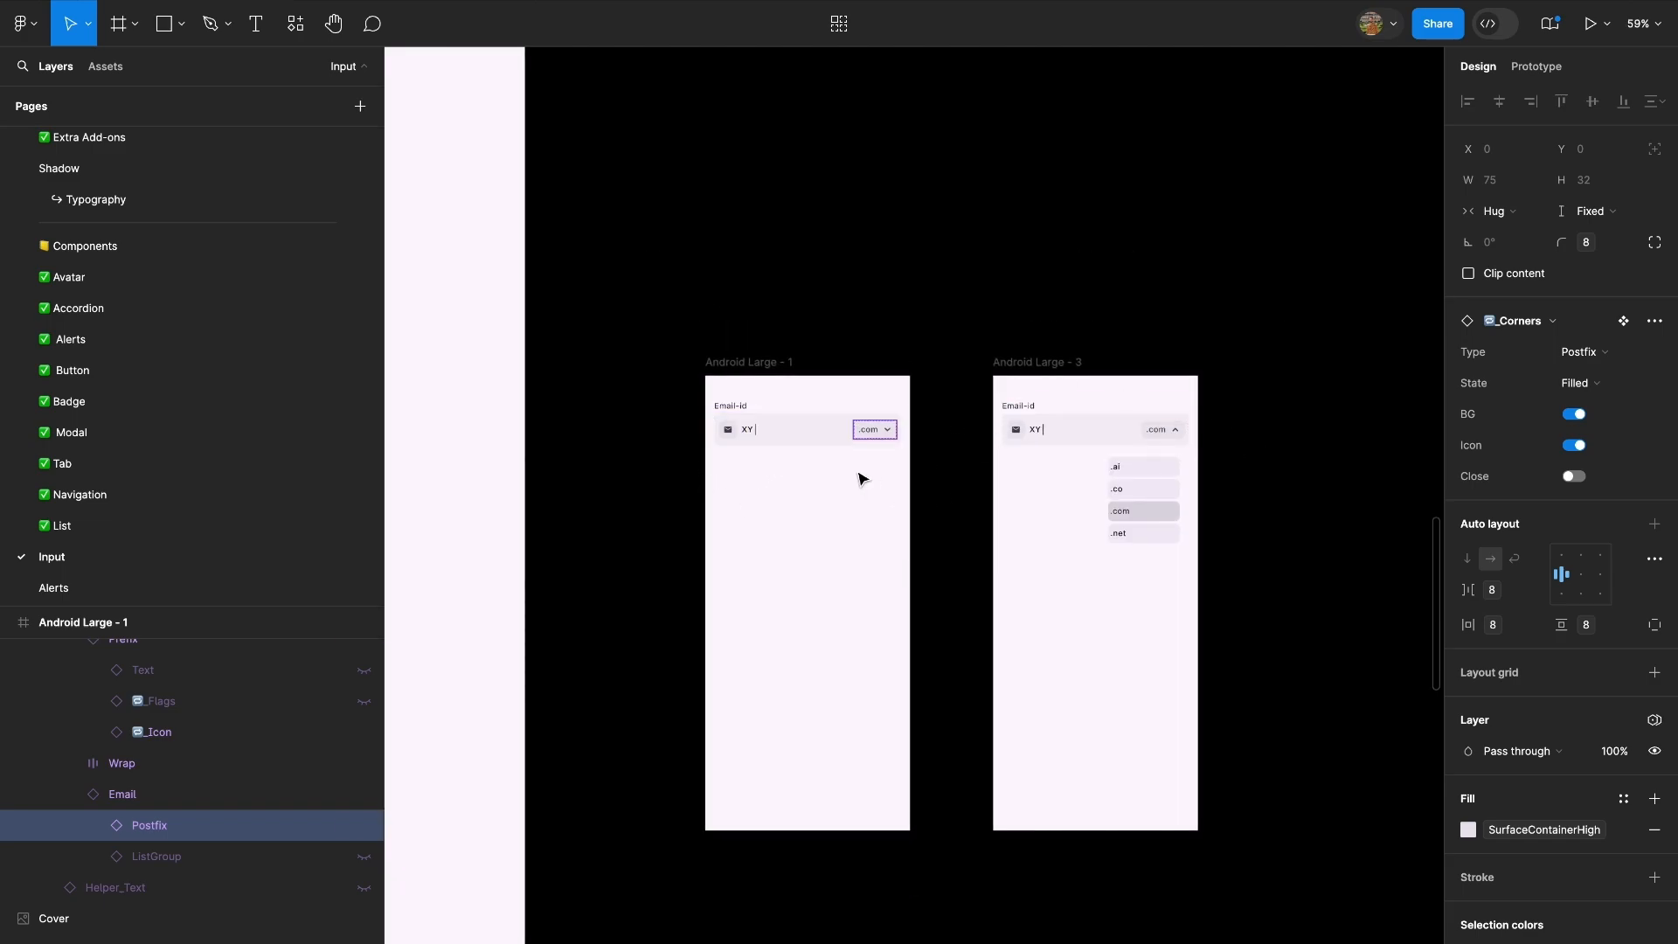
# Delete the Android Large - 3 frame.
pyautogui.click(1005, 363)
pyautogui.press('Delete')
# Add a second variant to the country dropdown component and move it left of the Default variant, to about X 32, Y 47.
pyautogui.scroll(-5, 888, 386)
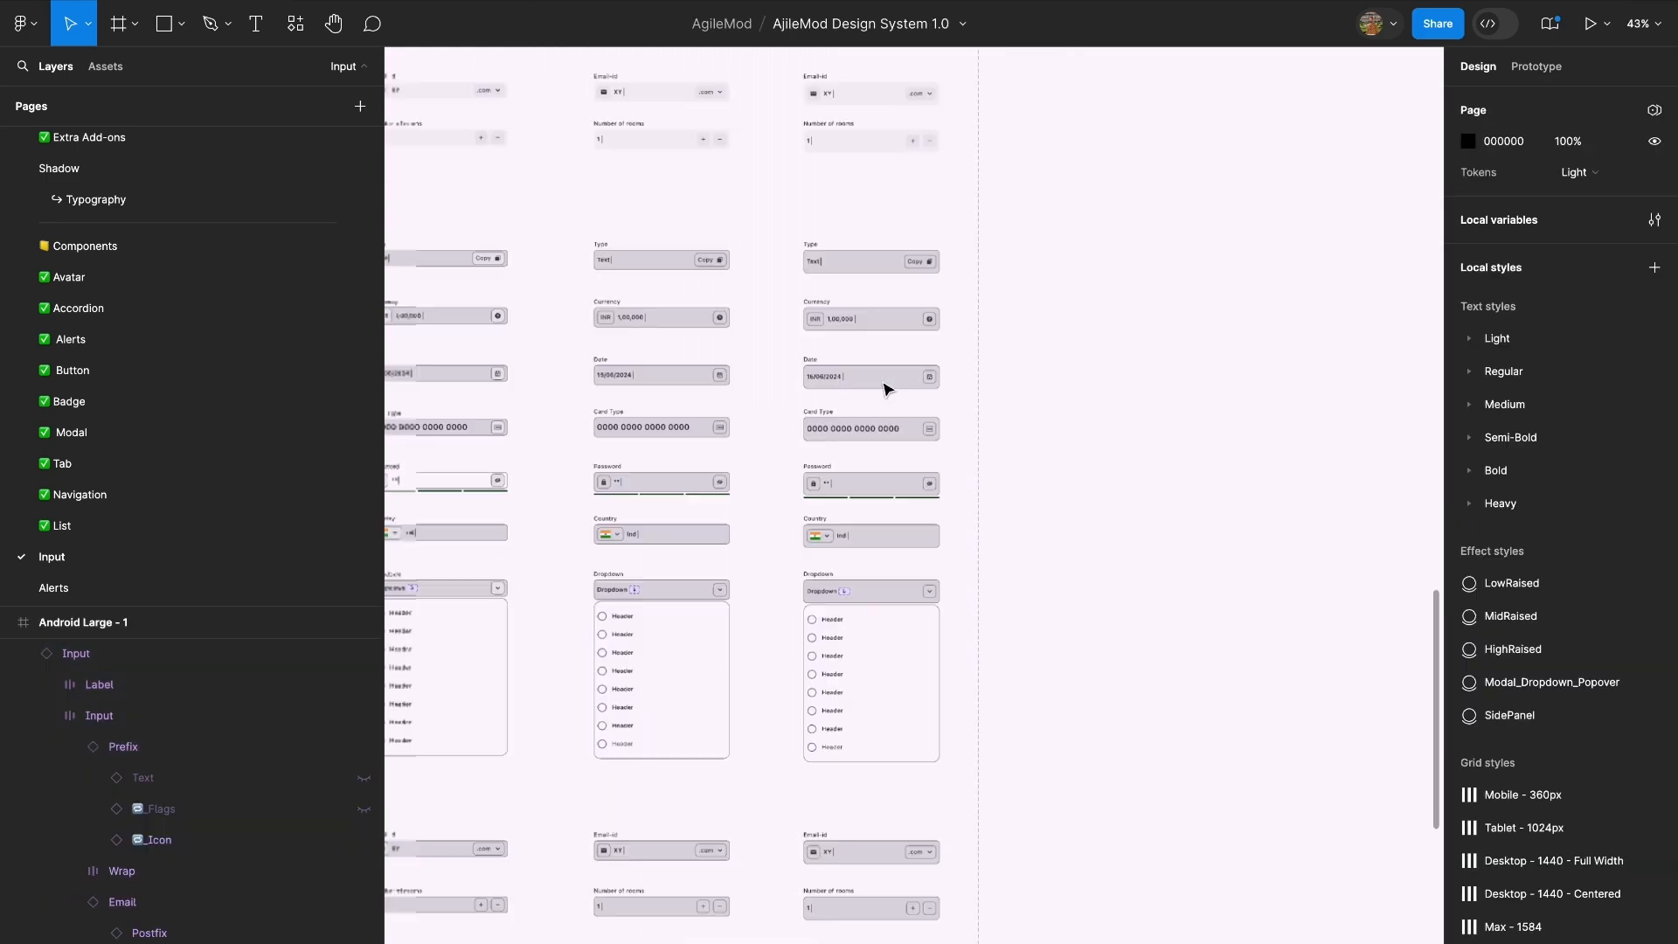
pyautogui.scroll(1, 888, 390)
pyautogui.scroll(5, 647, 338)
pyautogui.scroll(4, 914, 345)
pyautogui.hscroll(-1, 1014, 336)
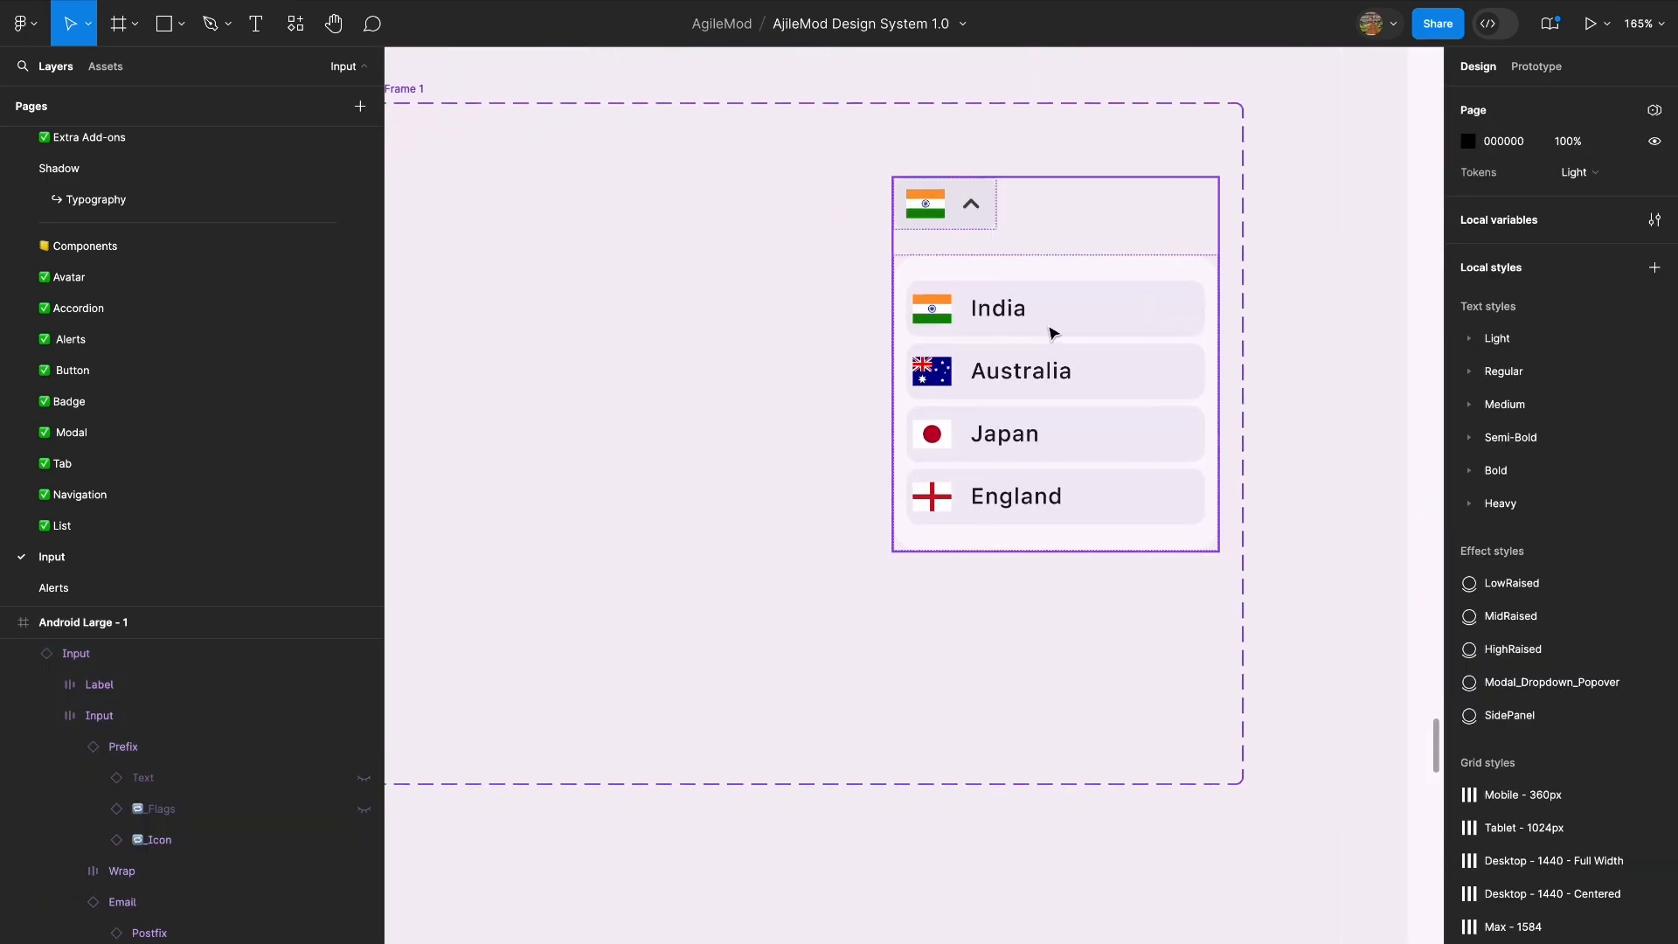
pyautogui.click(1052, 329)
pyautogui.hscroll(-1, 1092, 299)
pyautogui.click(1184, 590)
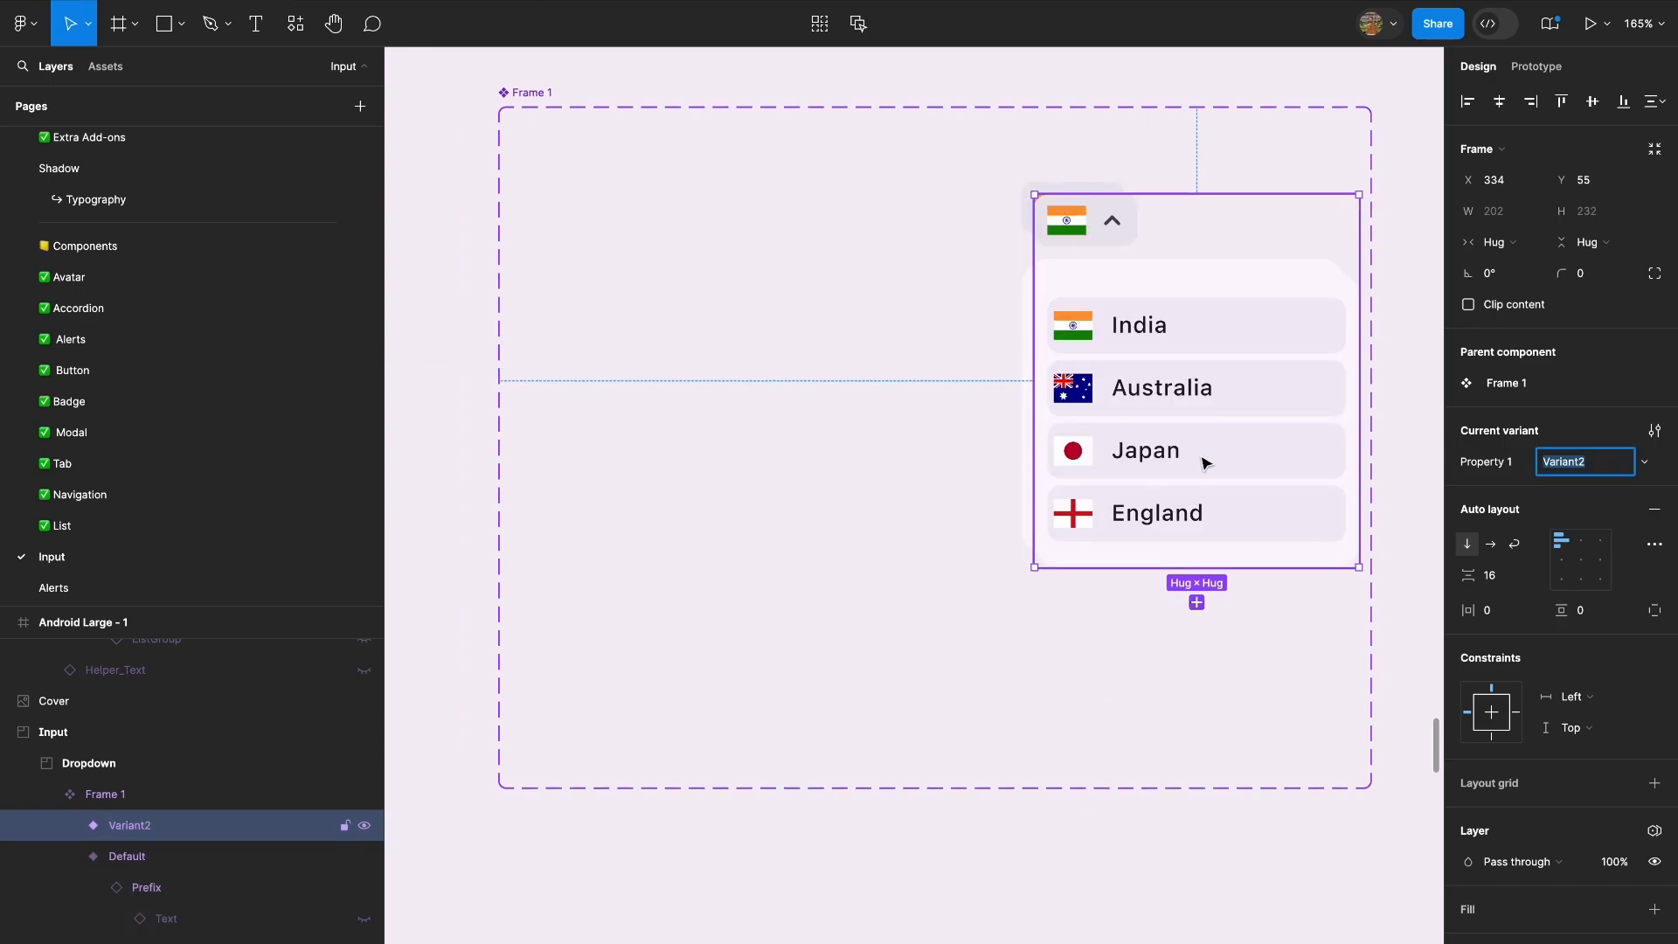
pyautogui.moveTo(1206, 461); pyautogui.dragTo(718, 447)
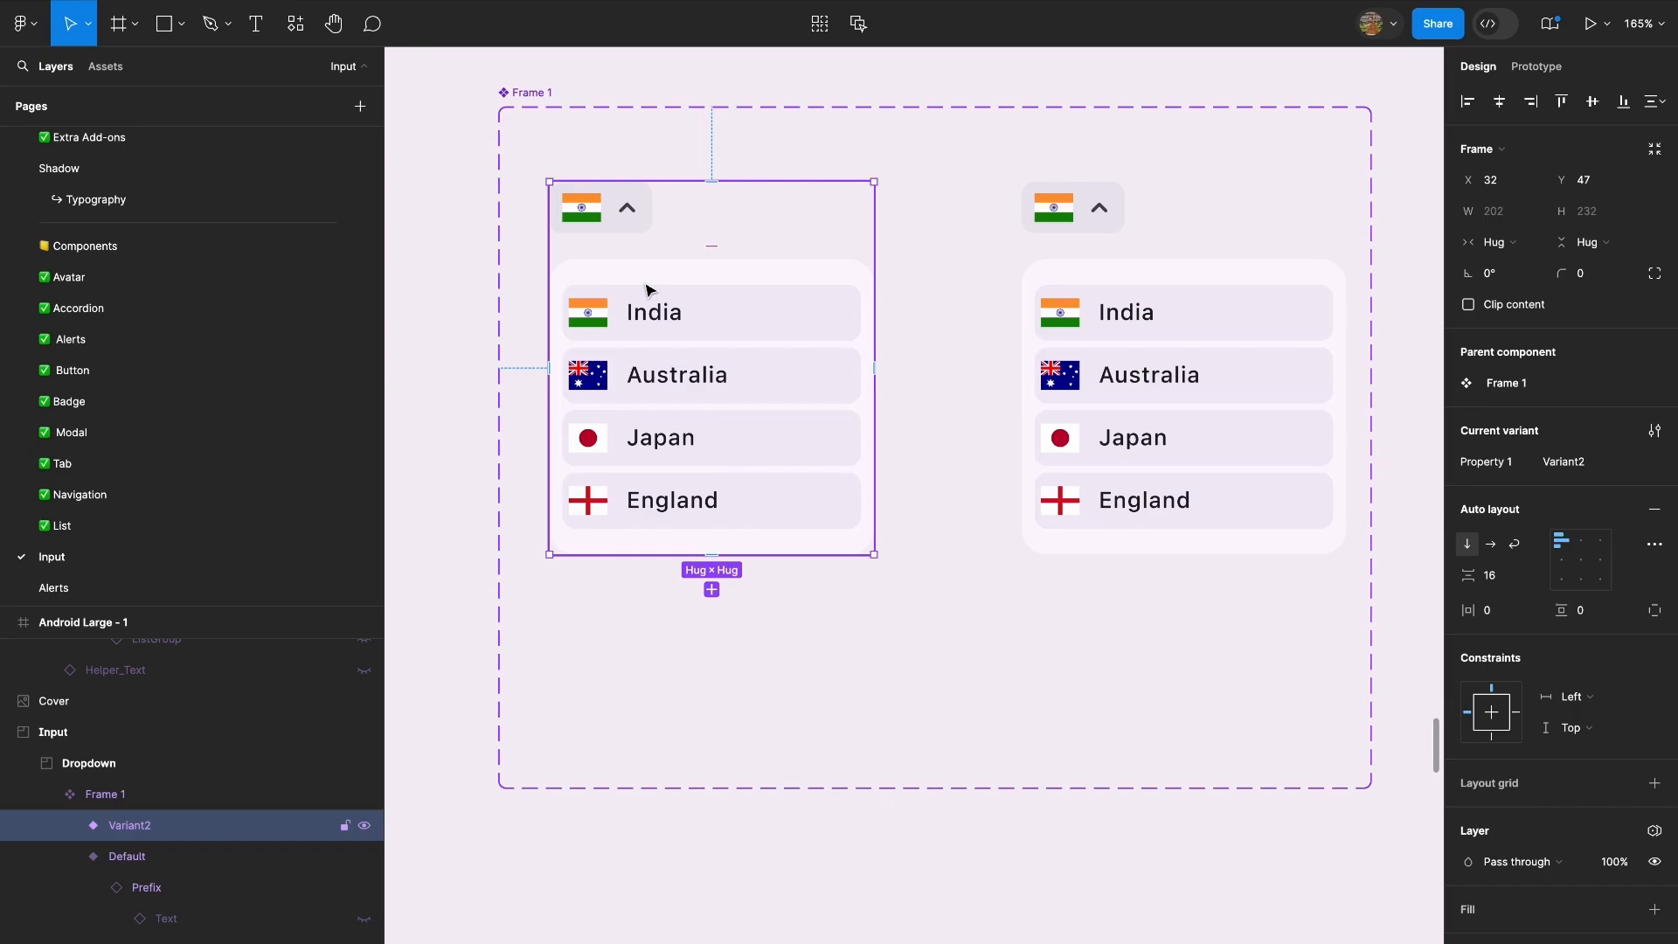
# Change the arrow icon in Variant2's flag prefix to Chevron Down.
pyautogui.doubleClick(629, 210)
pyautogui.click(1578, 430)
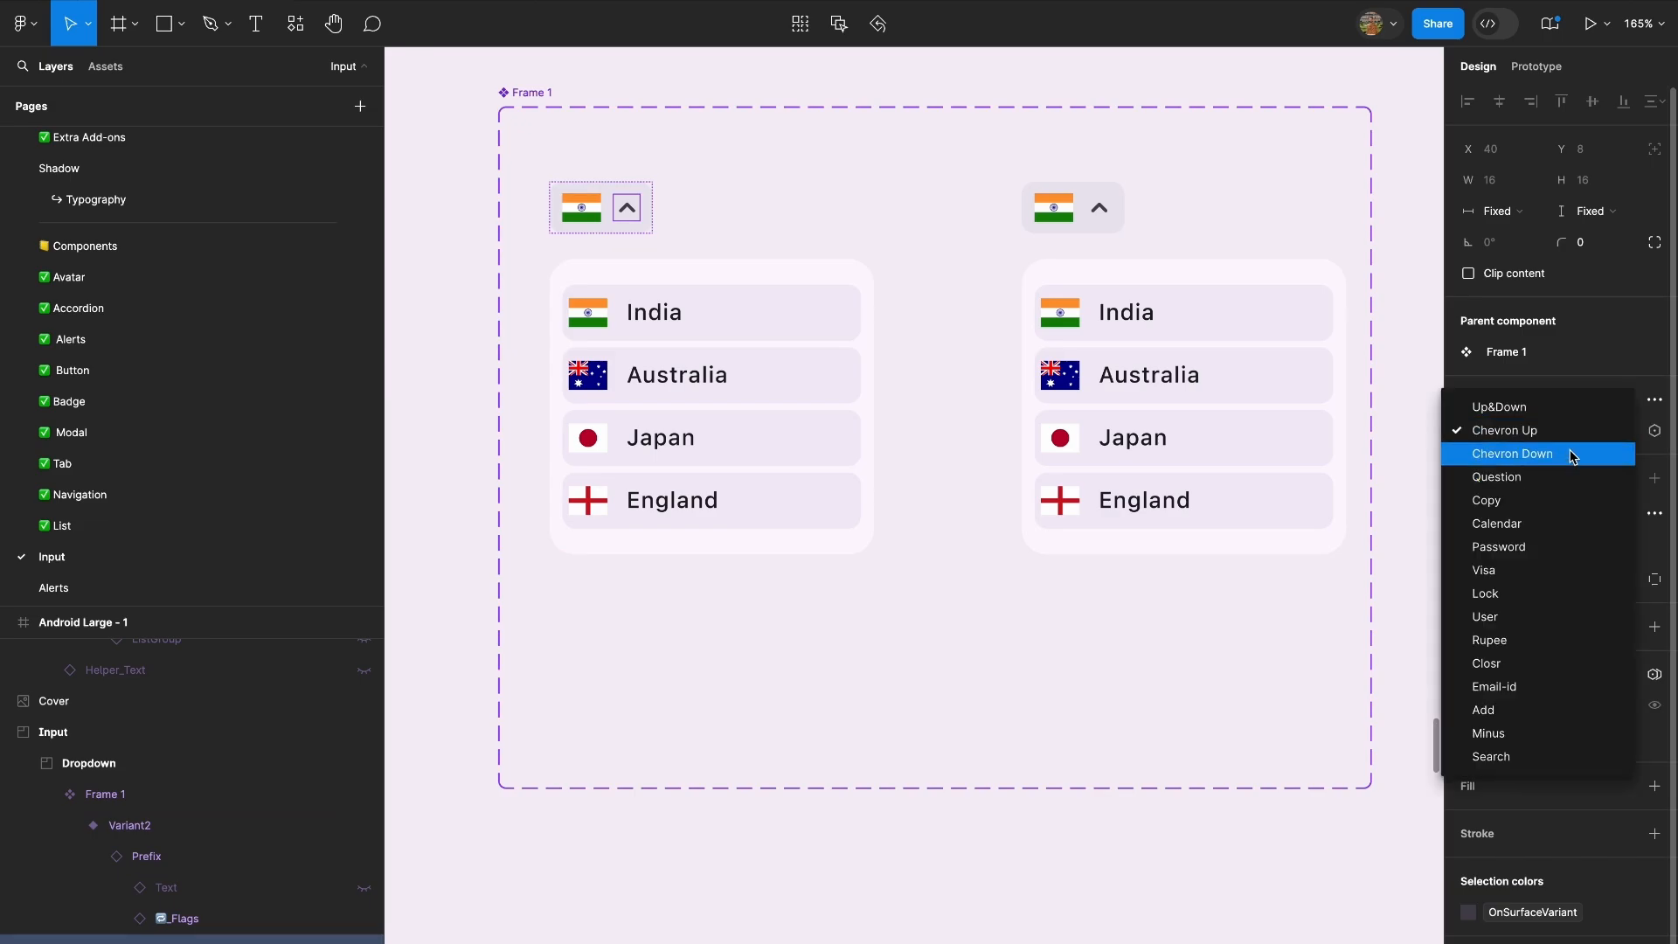
pyautogui.click(1573, 454)
# Hide the country list in Variant2 and select the remaining collapsed variant.
pyautogui.click(643, 292)
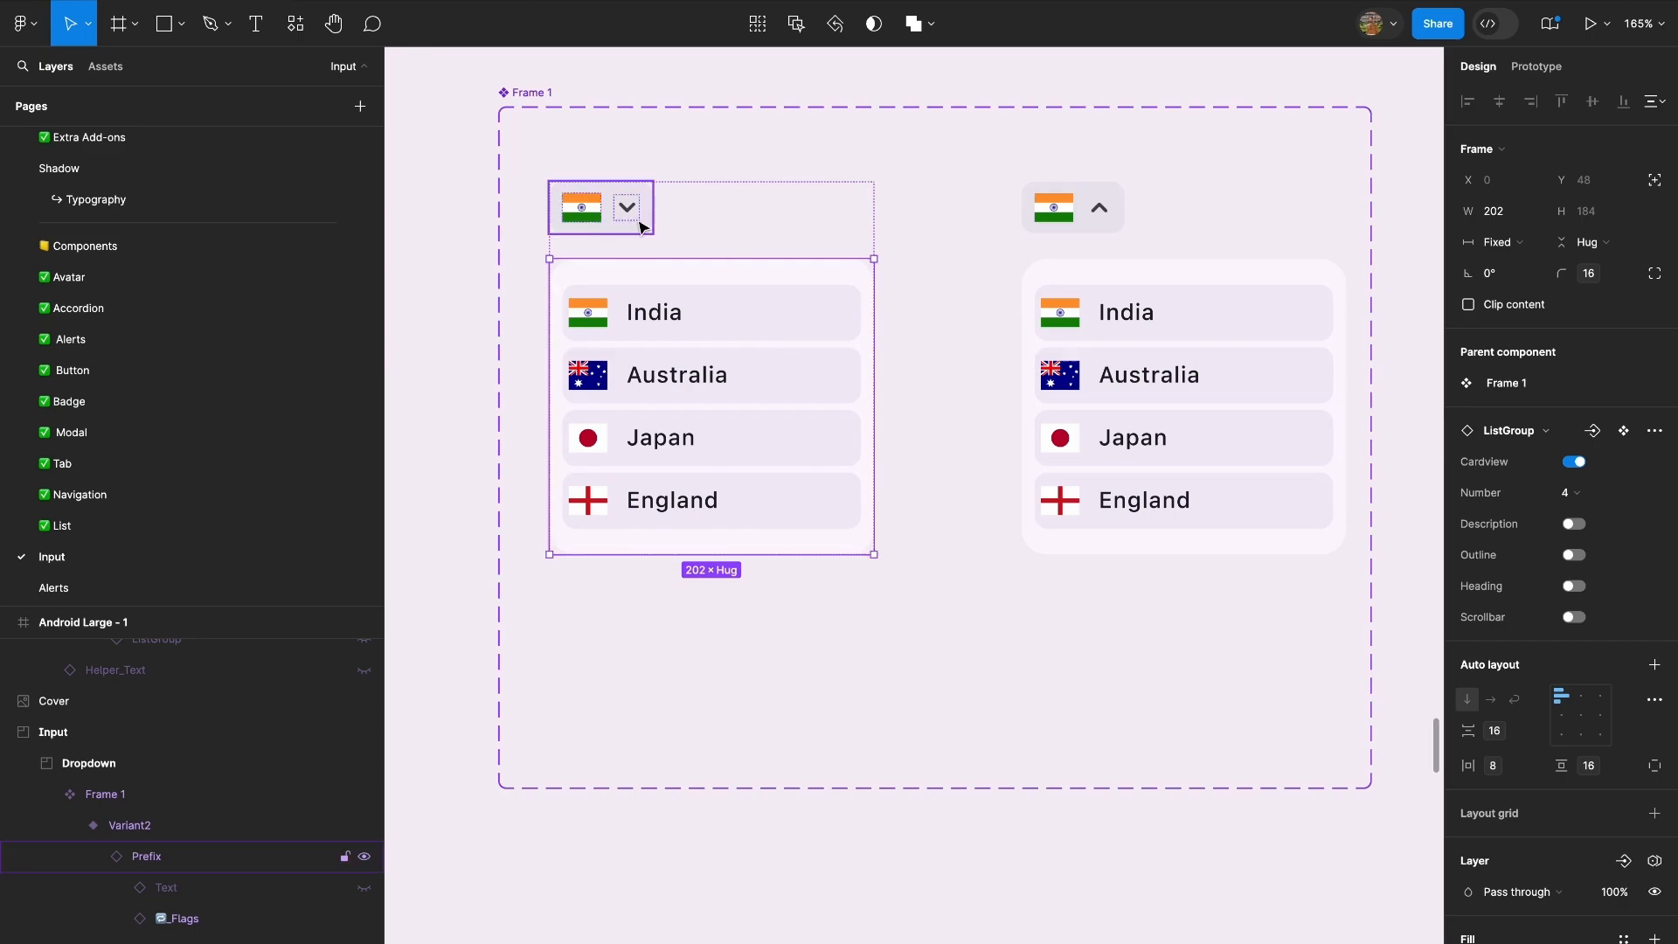
pyautogui.press('super+shift+h')
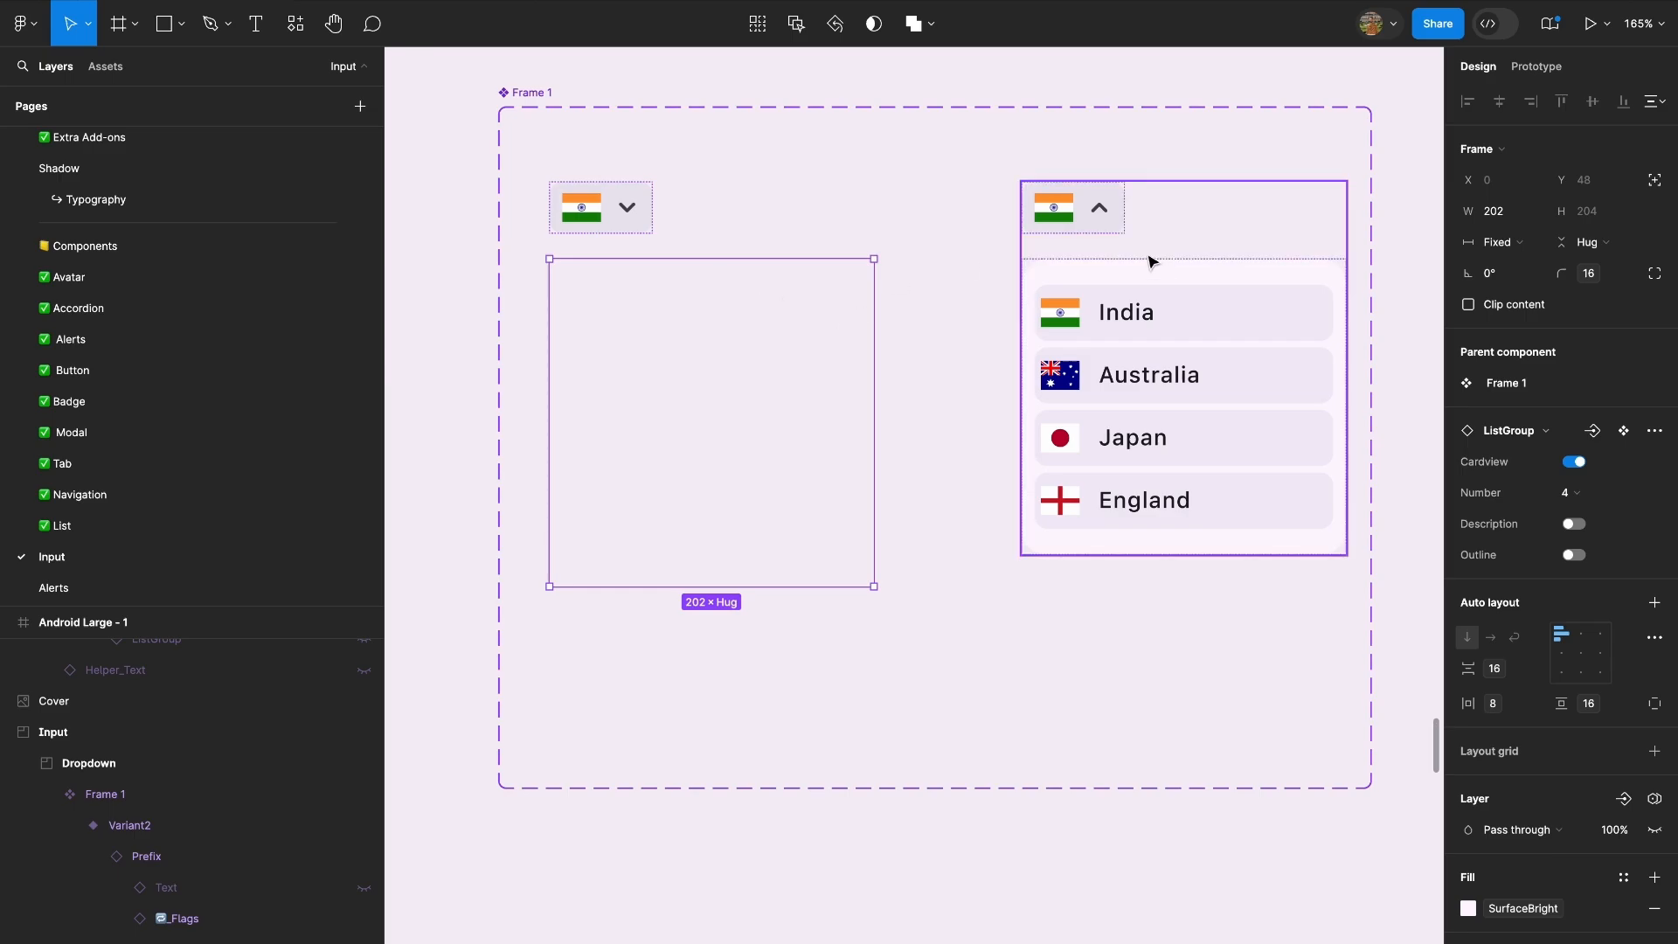
pyautogui.click(928, 364)
pyautogui.click(635, 234)
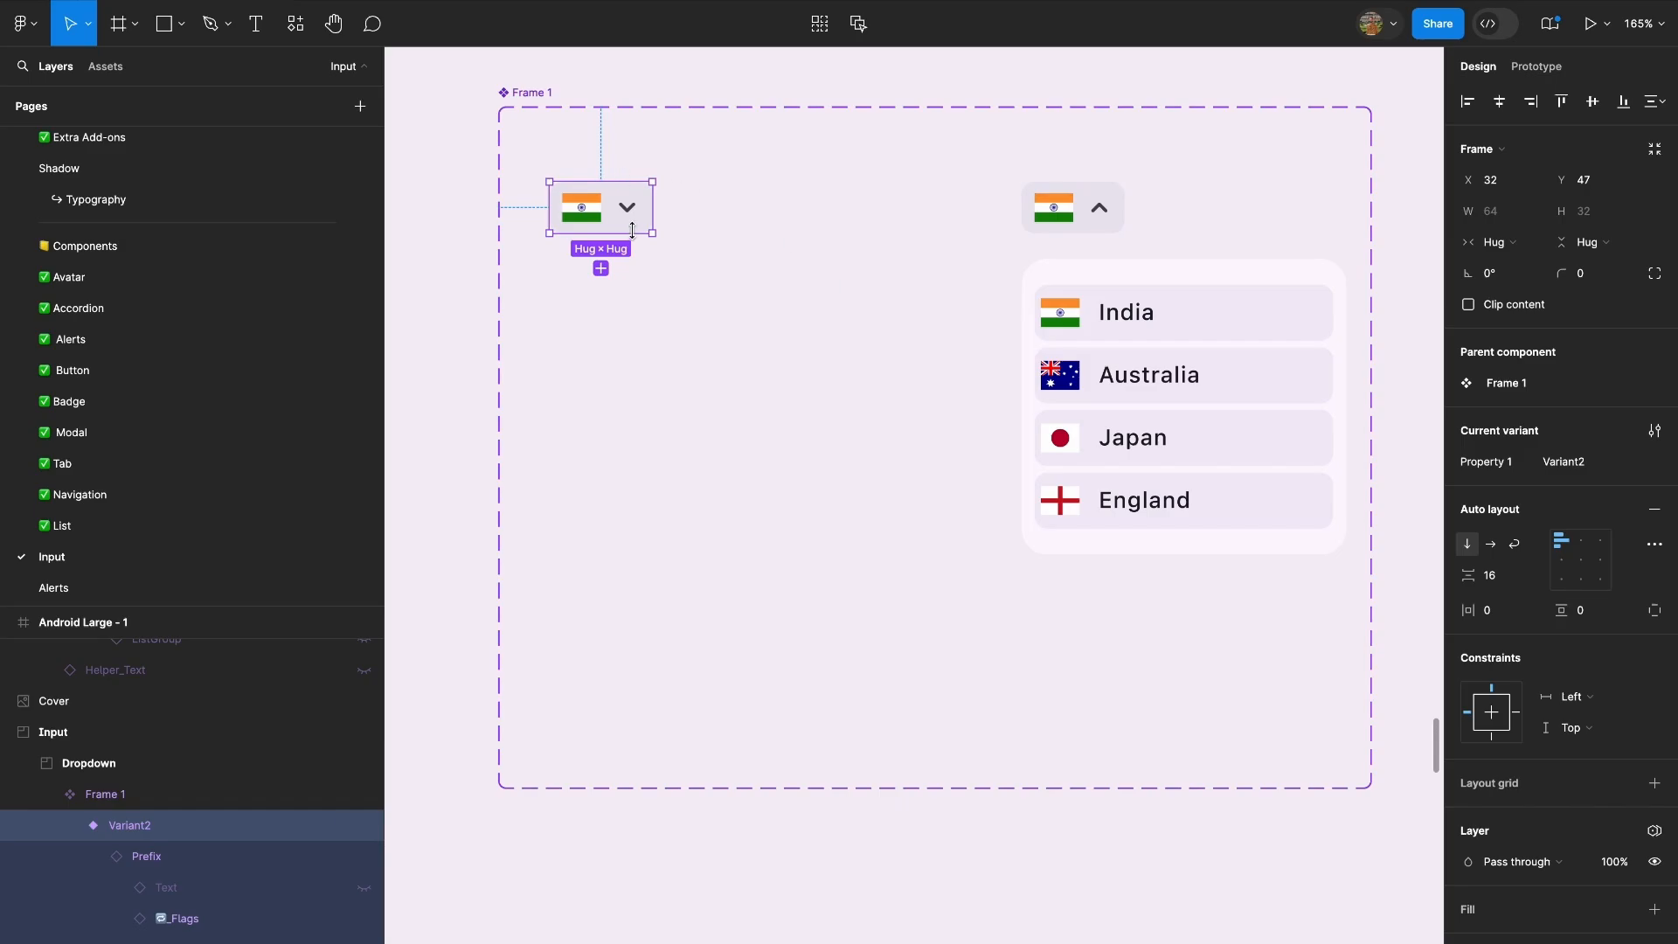
# Move the collapsed Variant2 of the country dropdown to about X 51, Y 47 and select it again.
pyautogui.moveTo(633, 229); pyautogui.dragTo(664, 229)
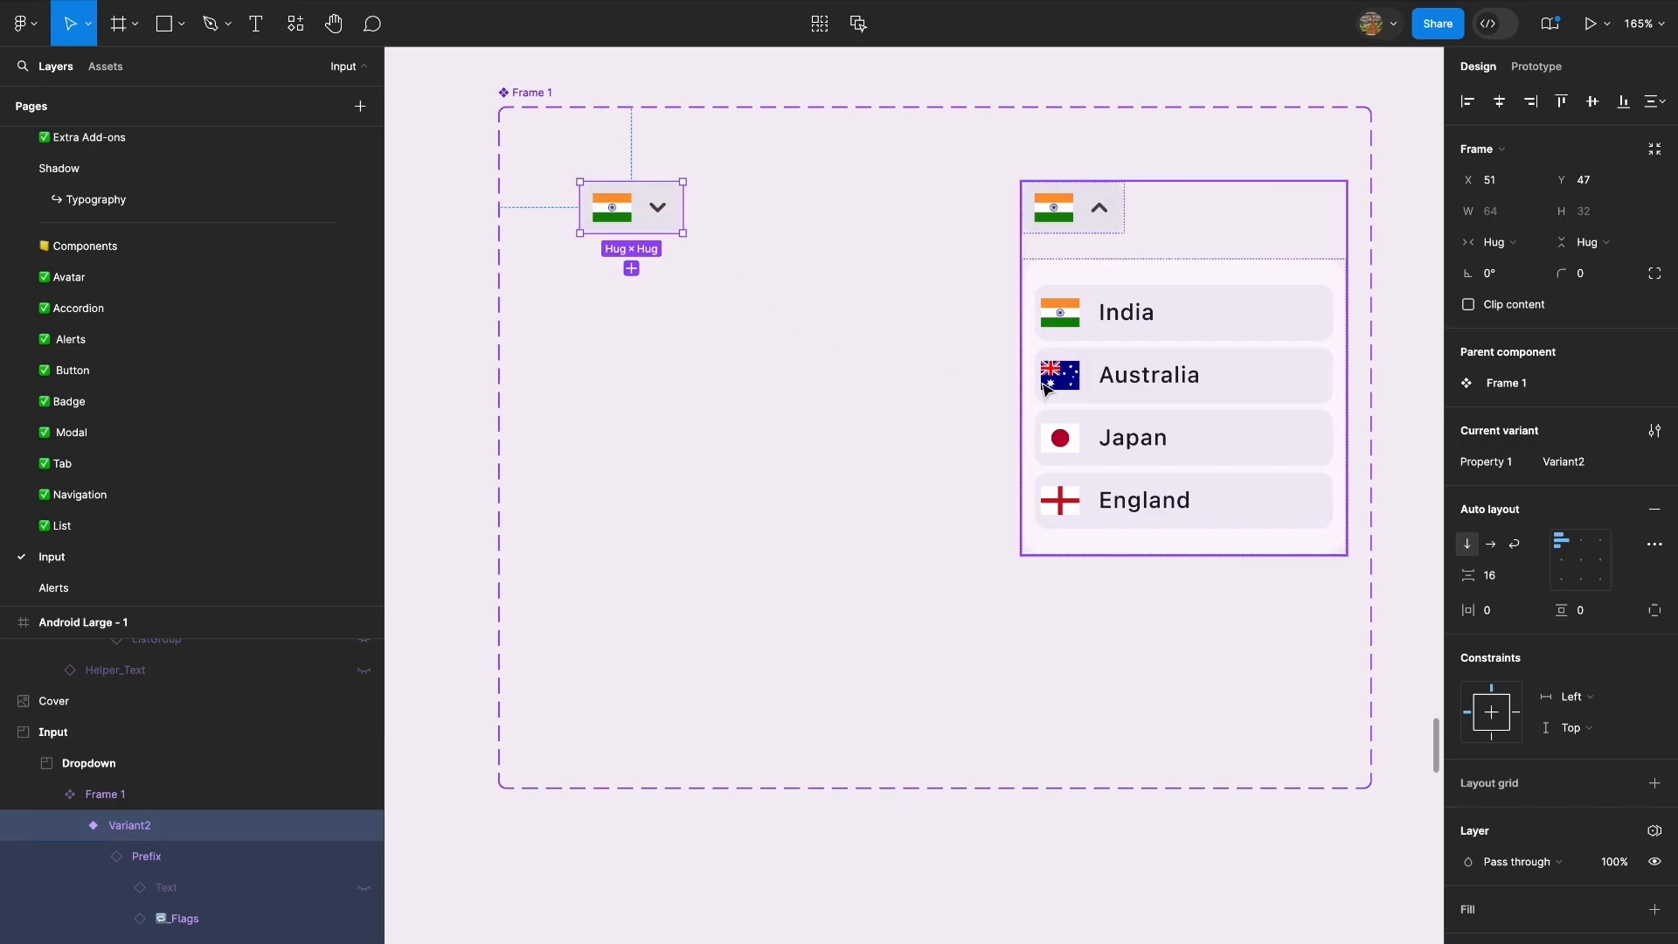
pyautogui.doubleClick(1181, 493)
pyautogui.doubleClick(1182, 494)
pyautogui.doubleClick(1165, 499)
pyautogui.doubleClick(1166, 499)
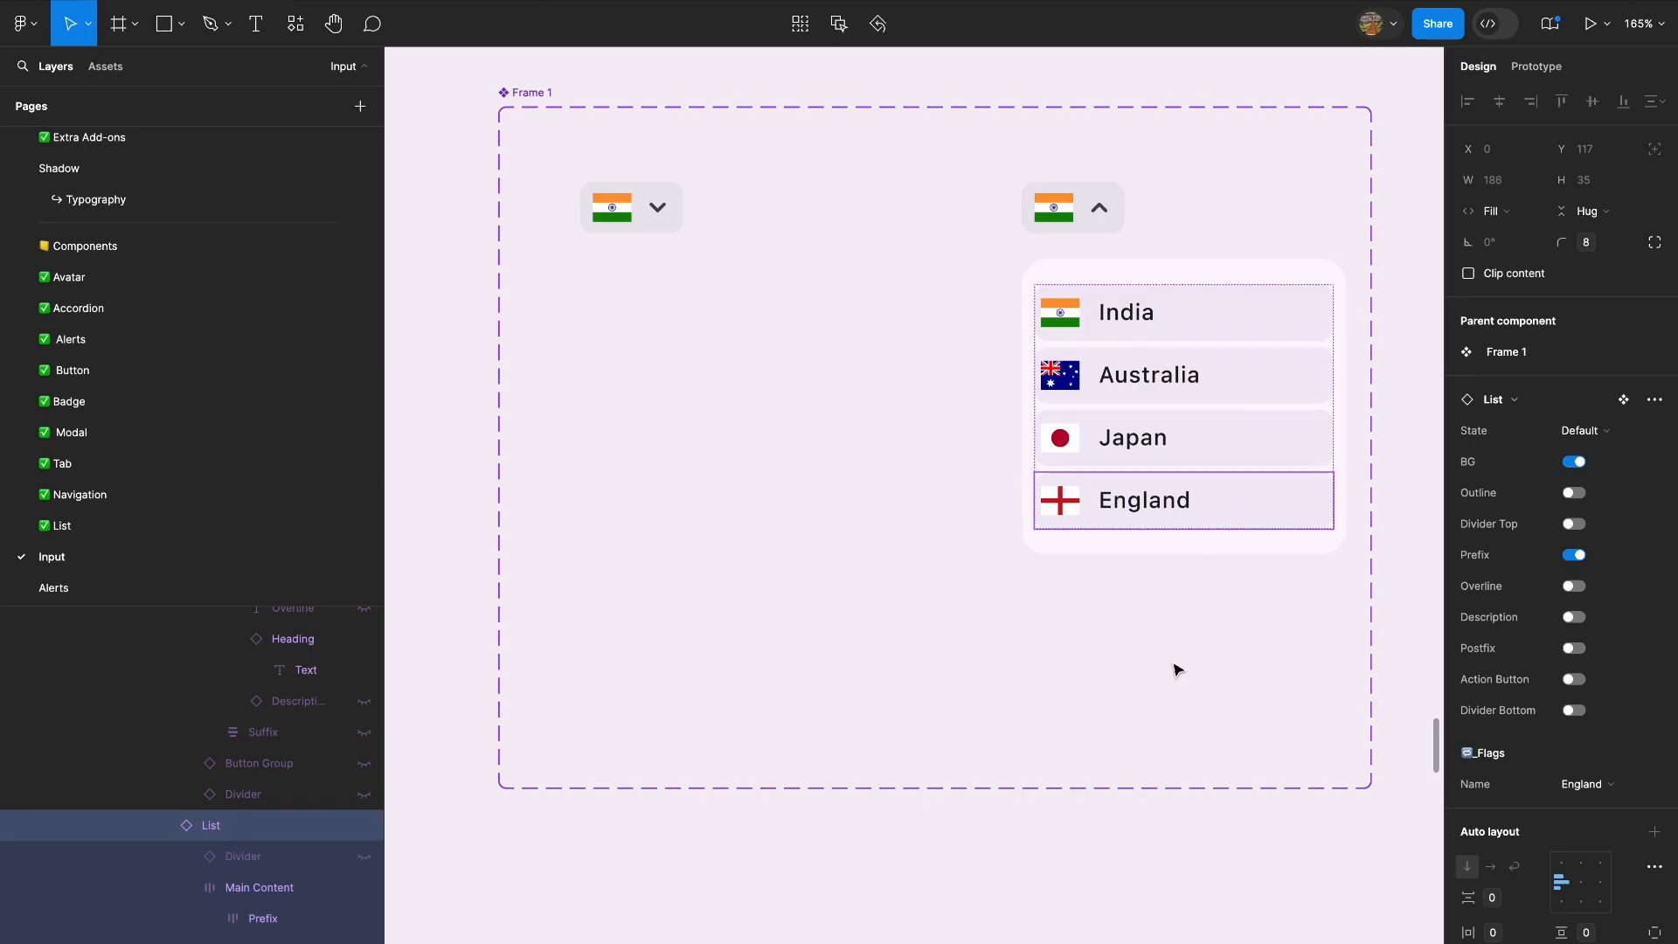
pyautogui.click(631, 210)
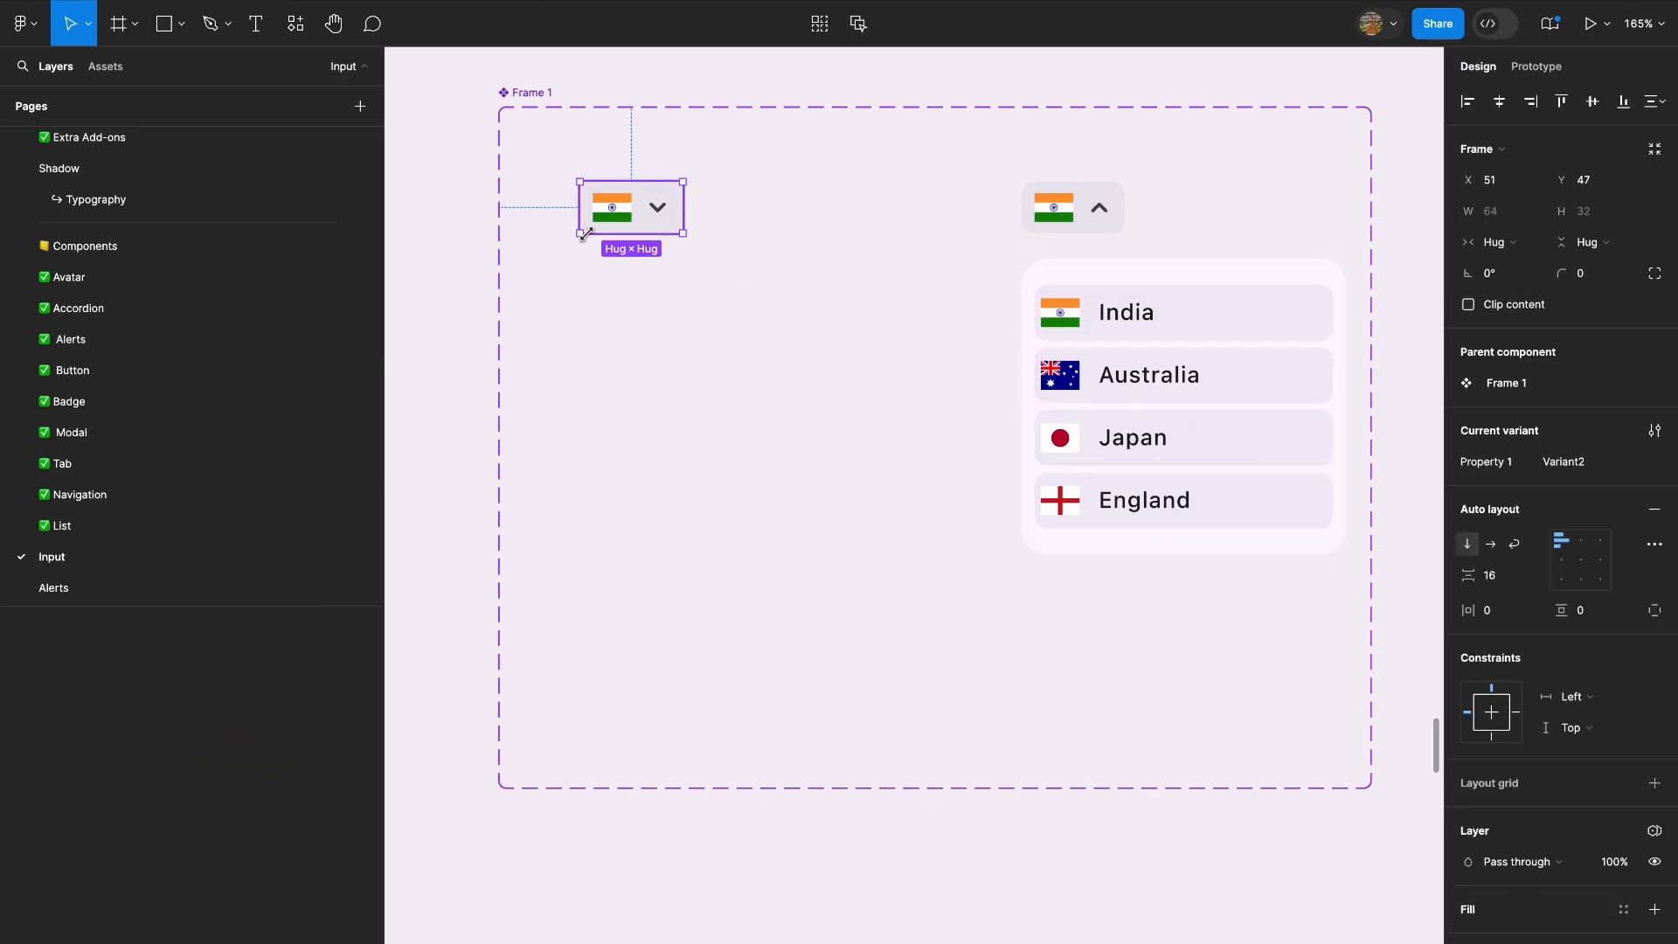
# Bring back the country list in Variant2 and hide its ListGroup layer again.
pyautogui.hotkey('ctrl', 'v')
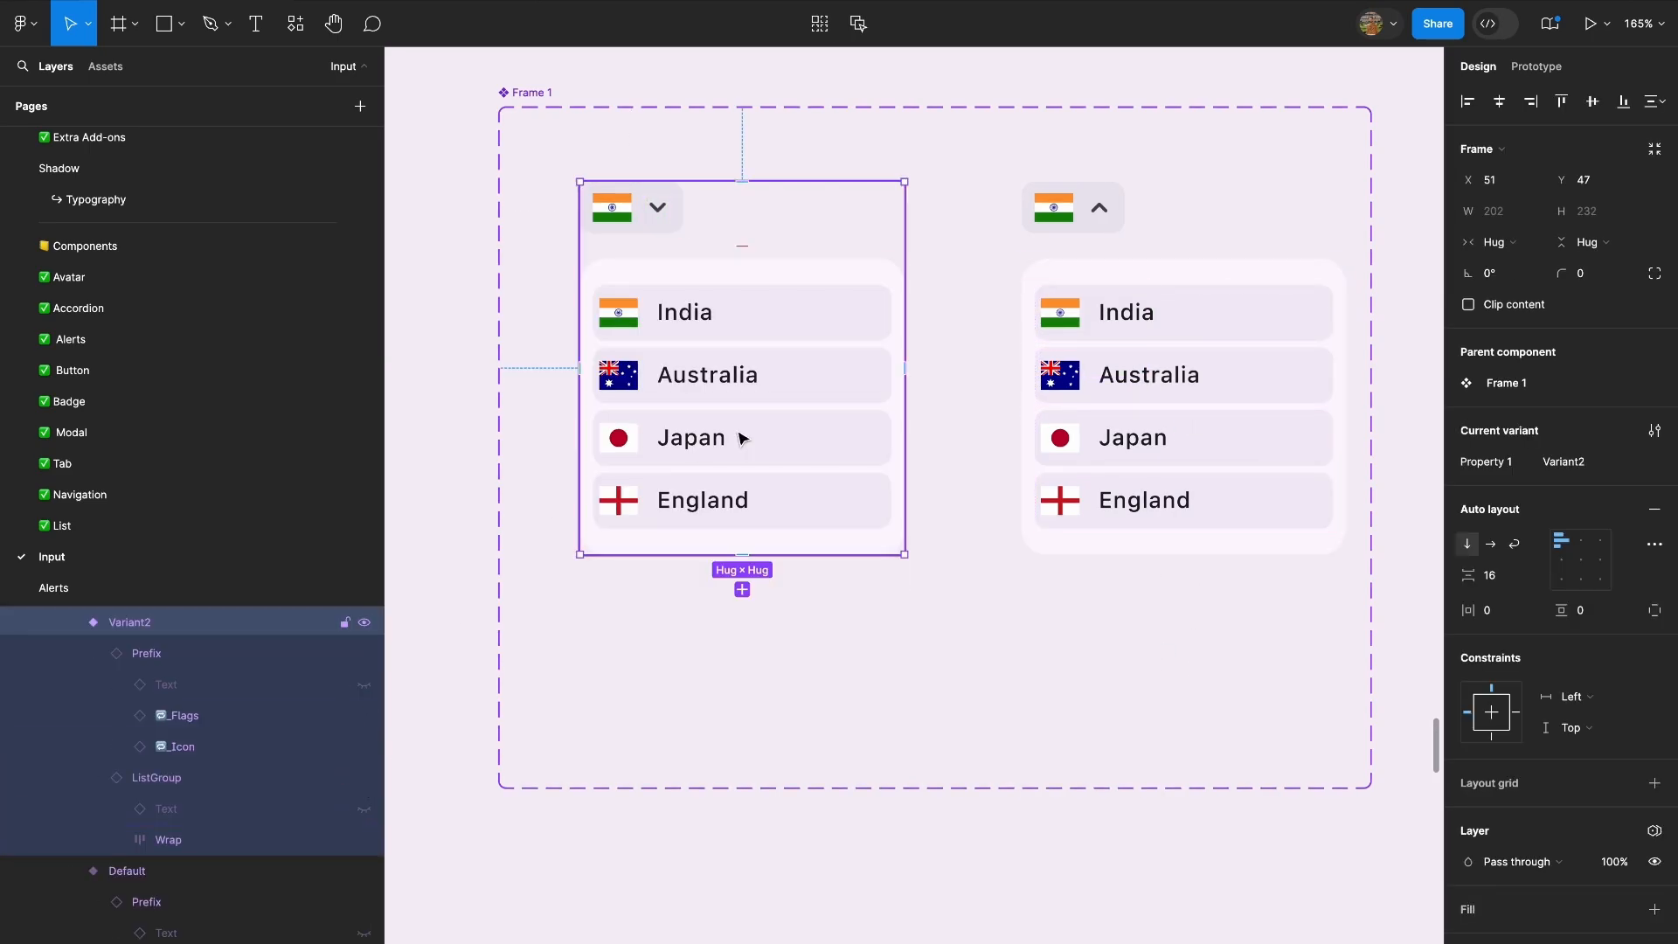
pyautogui.doubleClick(747, 480)
pyautogui.doubleClick(755, 491)
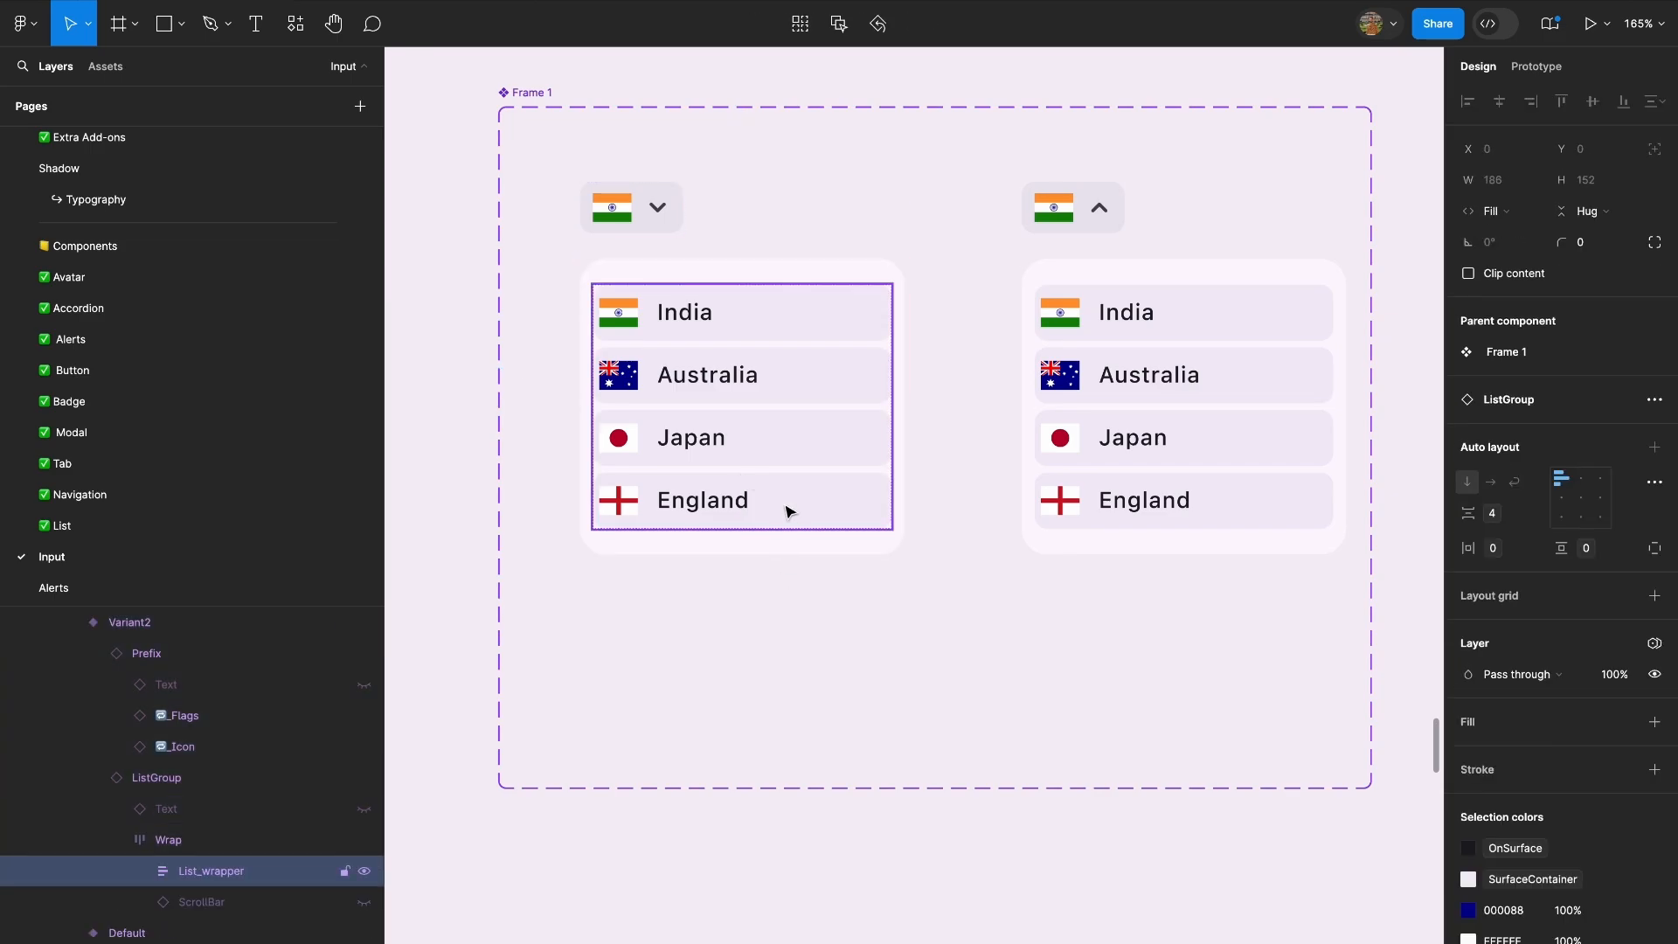
pyautogui.click(858, 610)
pyautogui.doubleClick(846, 478)
pyautogui.click(365, 777)
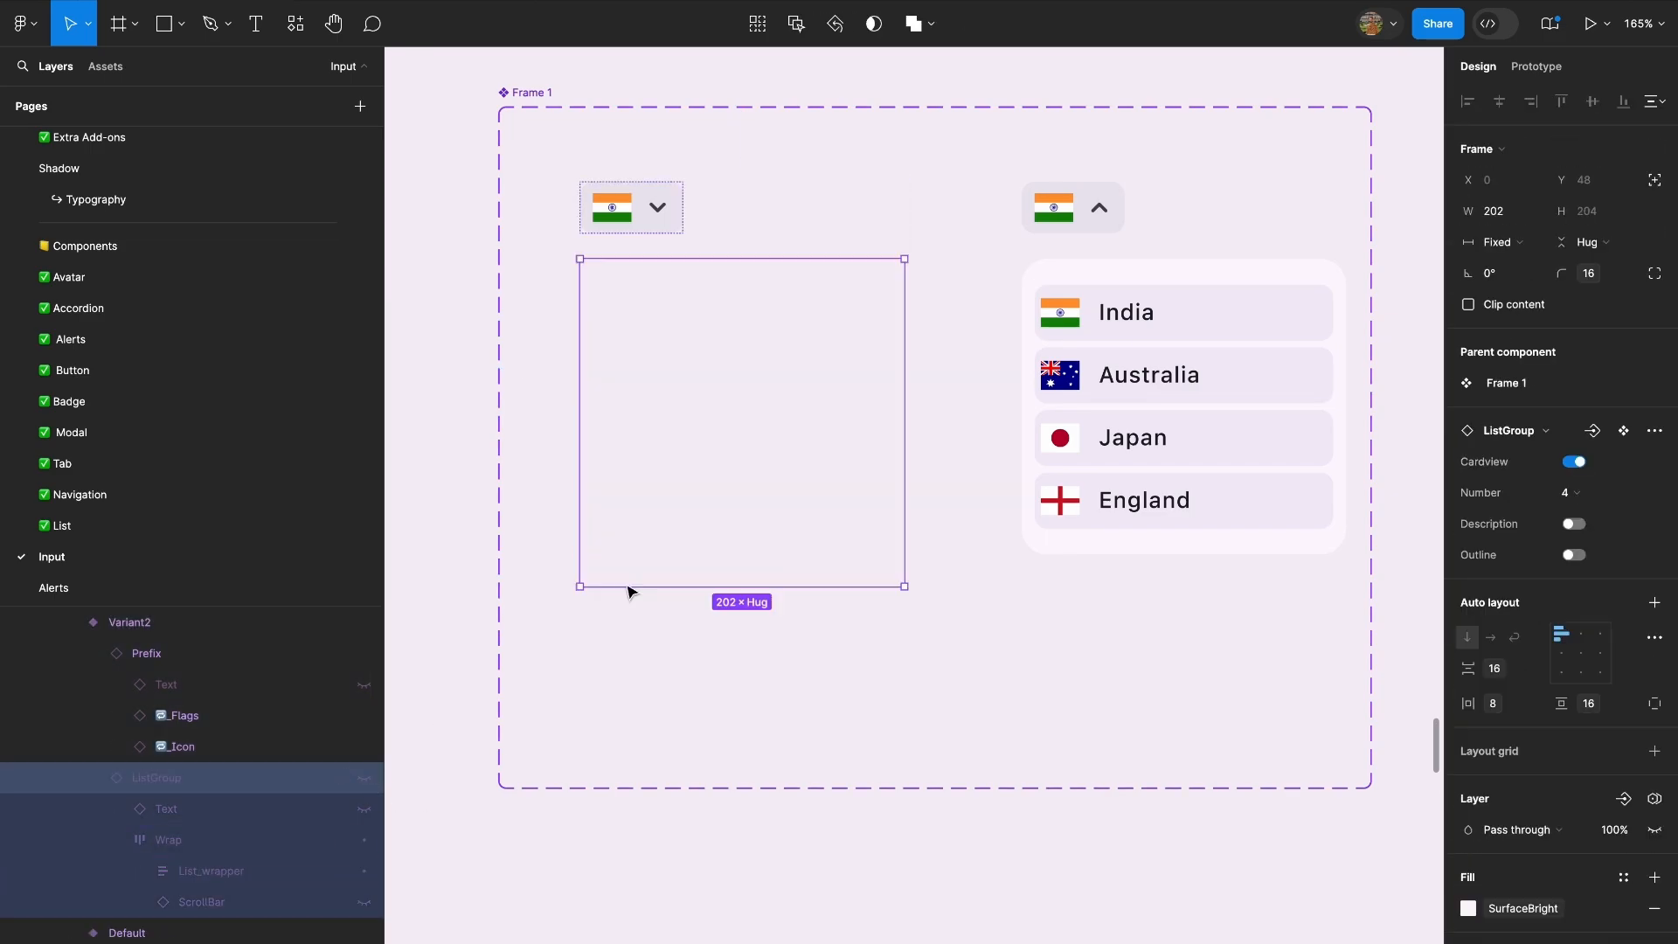
pyautogui.click(962, 398)
pyautogui.hscroll(2, 959, 398)
pyautogui.scroll(1, 960, 398)
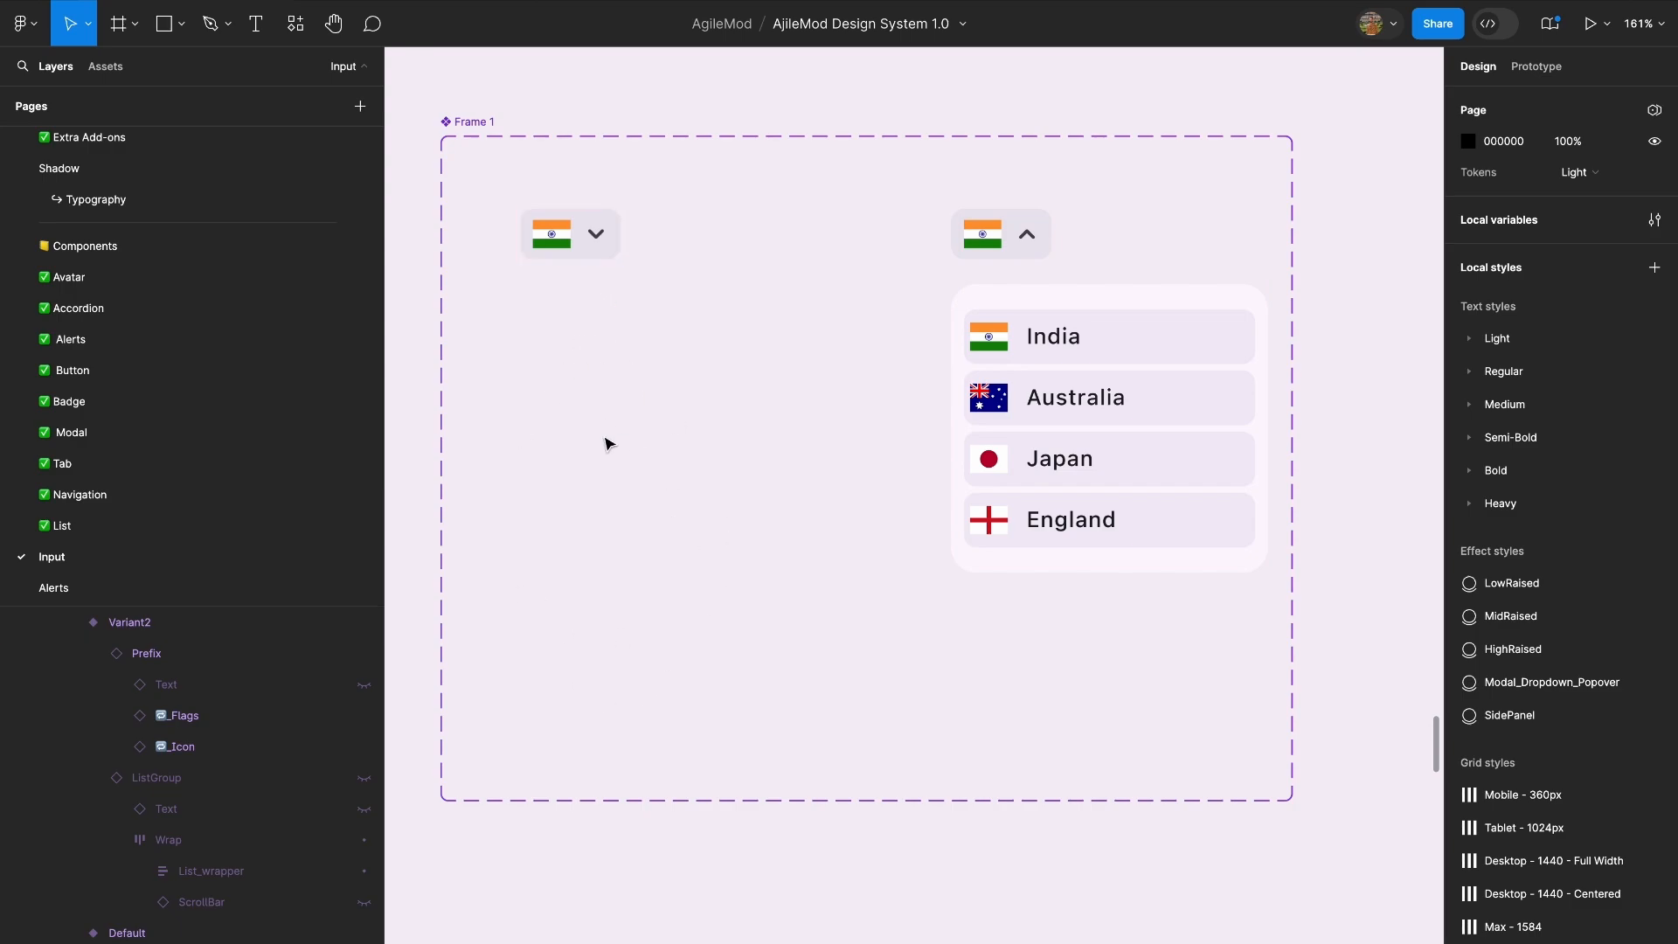
# Try to shrink the Default variant's frame to 64 × 32 around its flag prefix, leaving the list outside.
pyautogui.scroll(2, 606, 442)
pyautogui.hscroll(2, 606, 443)
pyautogui.click(1004, 431)
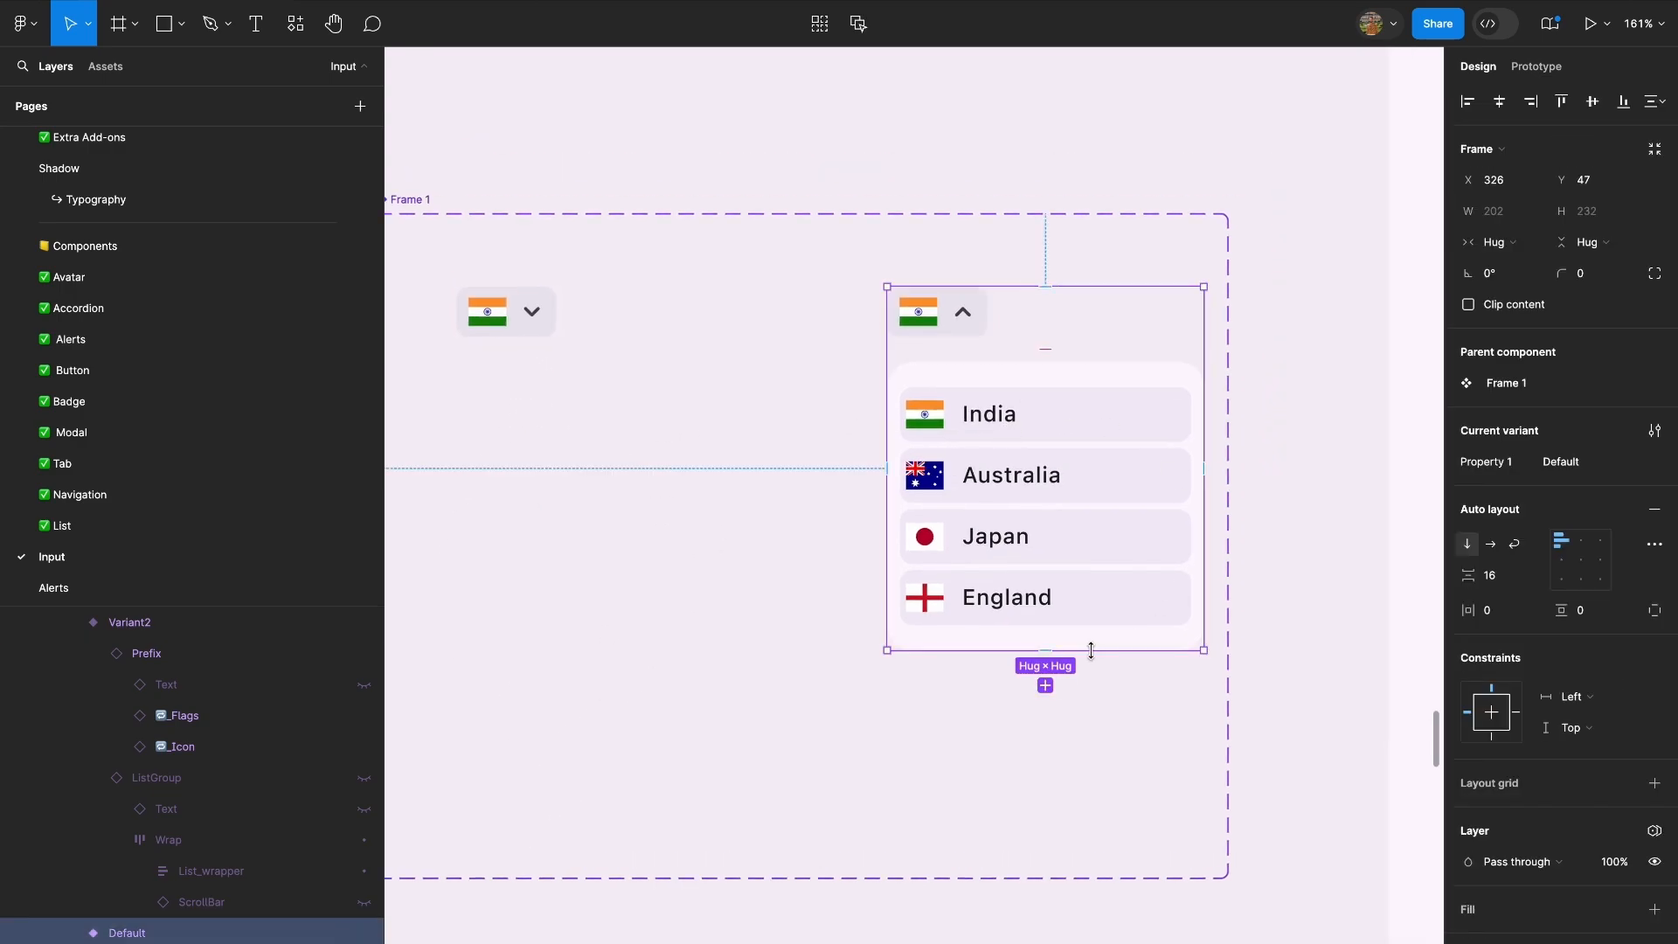
pyautogui.moveTo(1090, 634); pyautogui.dragTo(1119, 340)
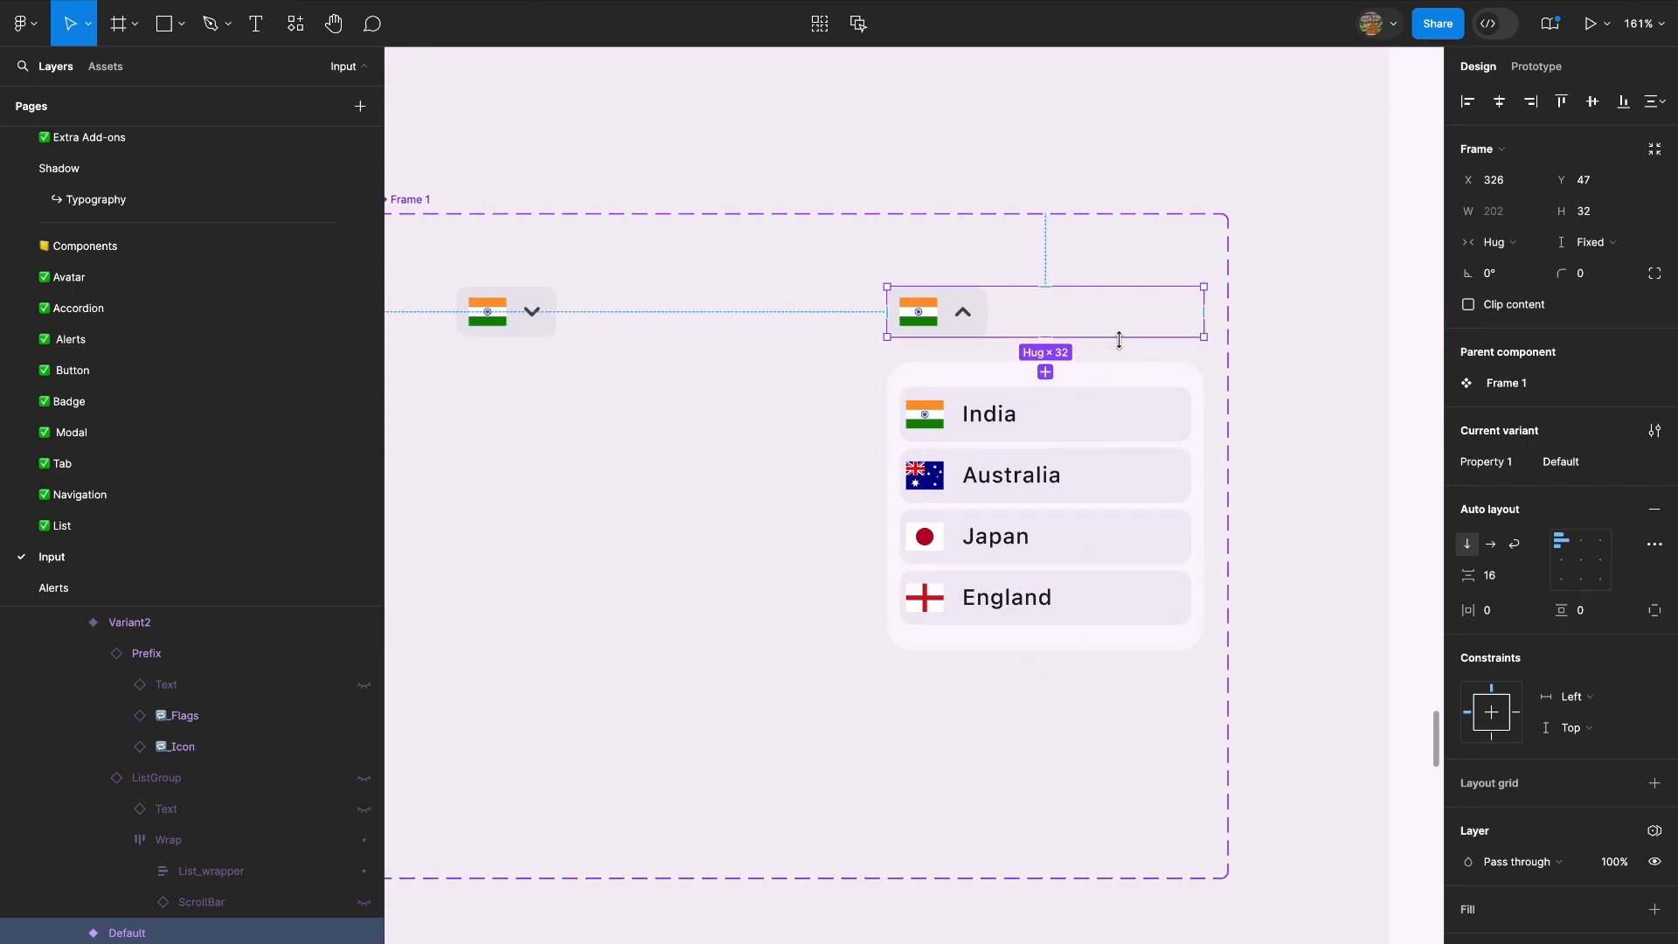
pyautogui.moveTo(1202, 299); pyautogui.dragTo(979, 300)
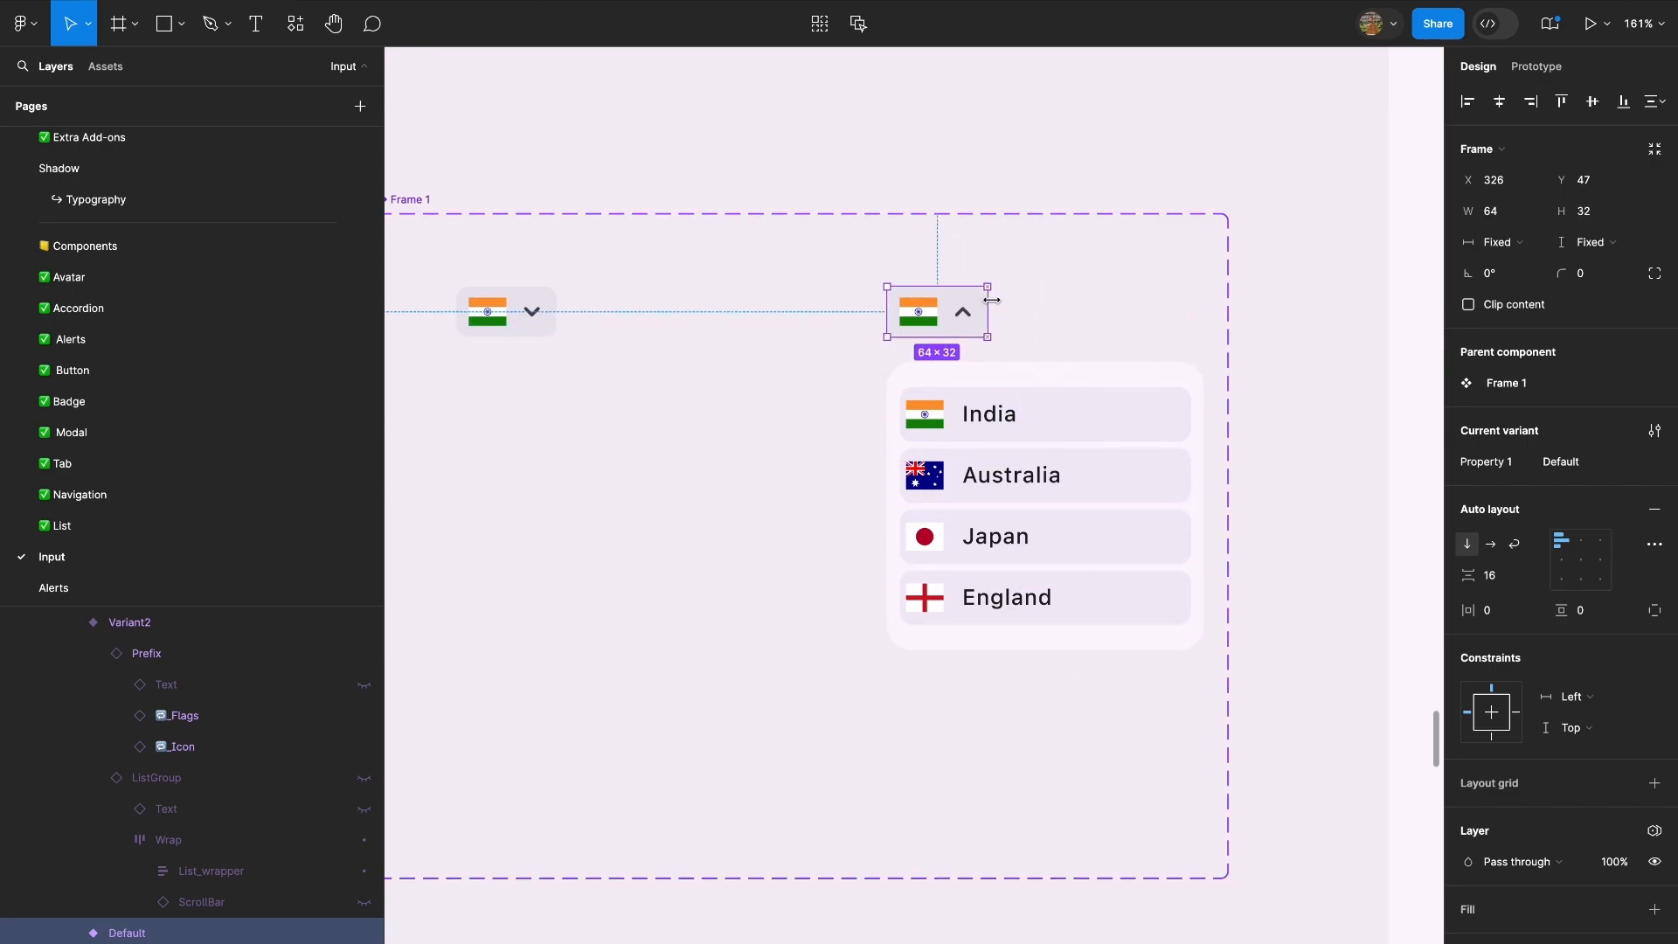
pyautogui.scroll(-5, 990, 300)
pyautogui.scroll(5, 991, 299)
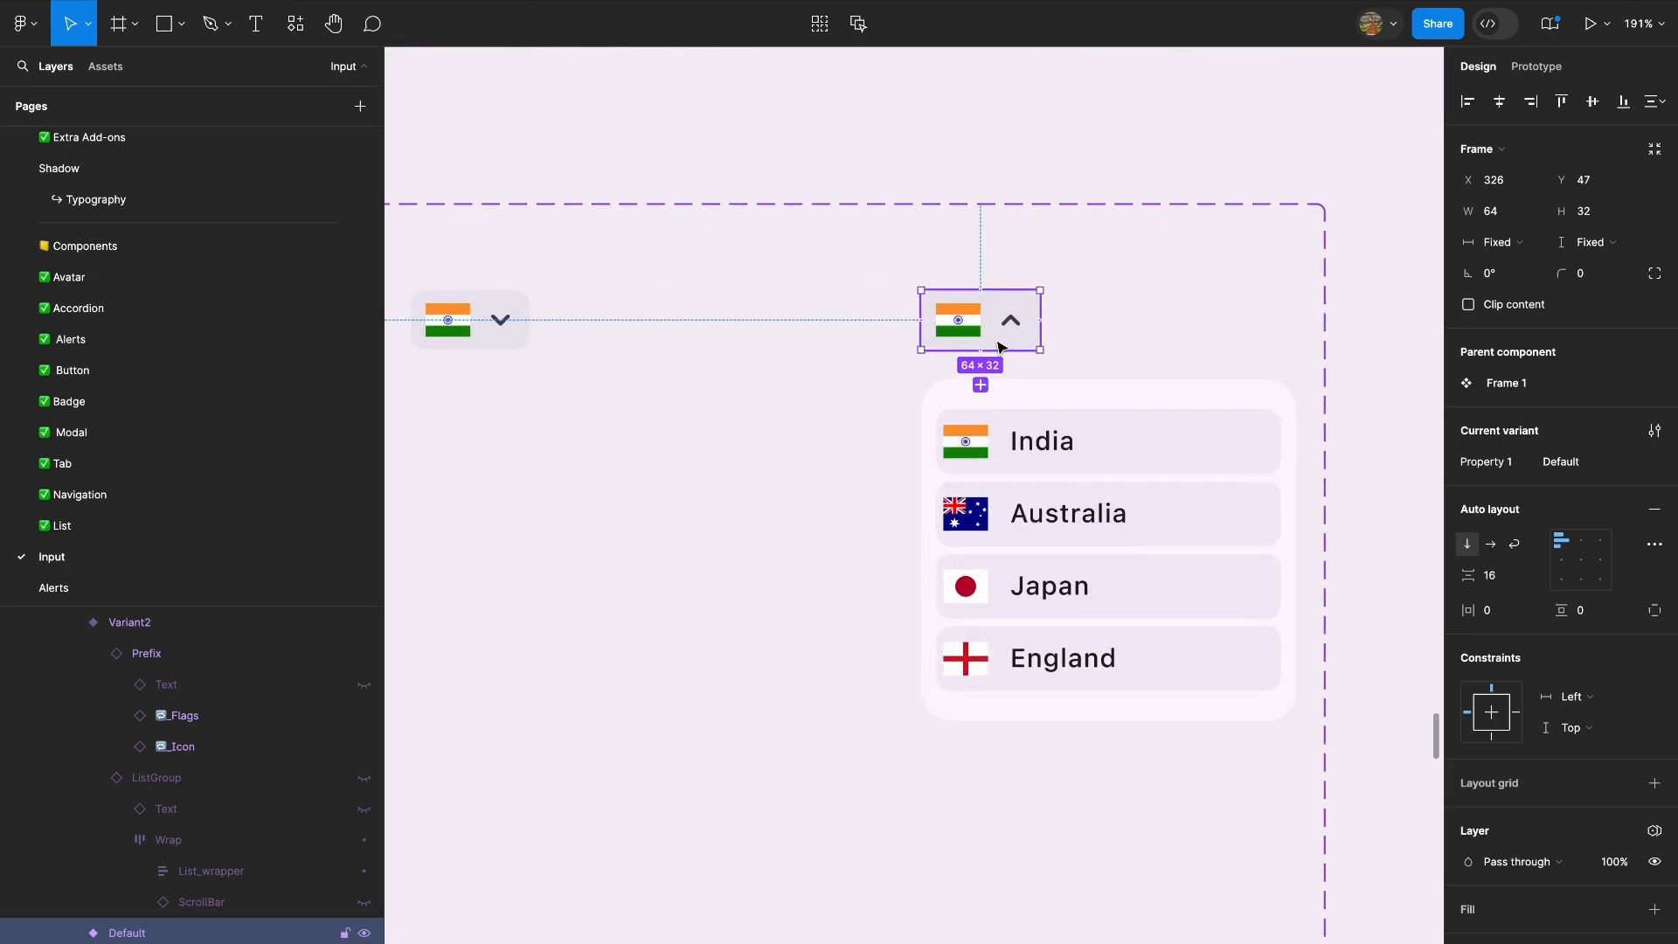
pyautogui.scroll(-8, 1002, 346)
pyautogui.scroll(6, 909, 490)
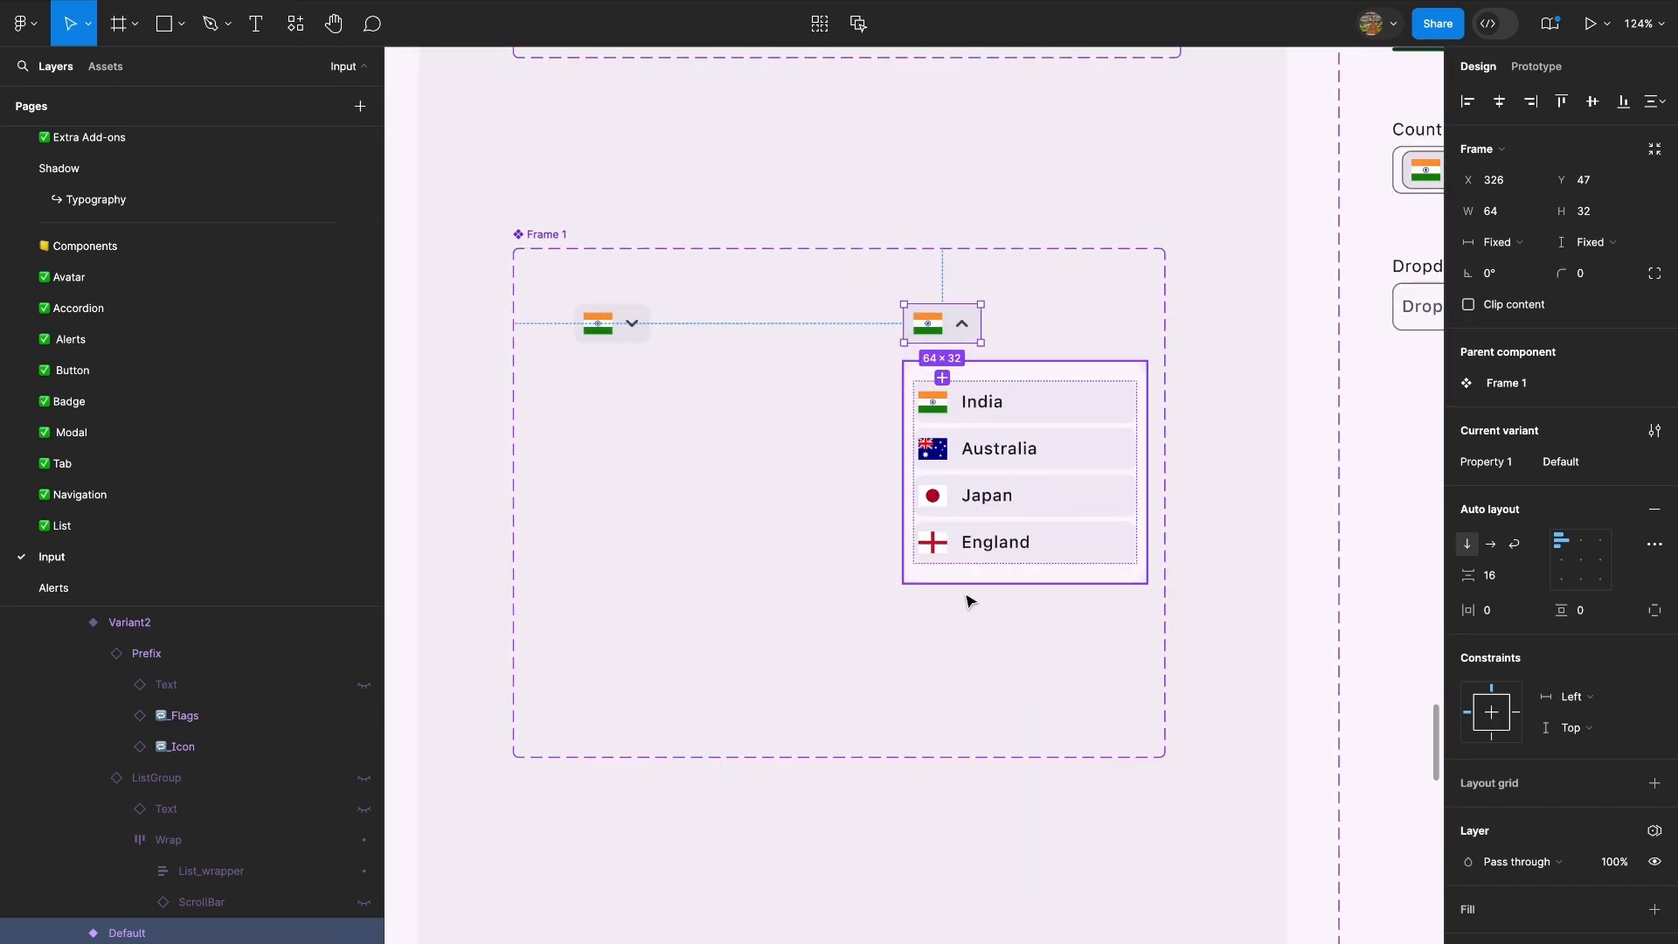
# Undo the height and width changes on the Default variant's frame.
pyautogui.hotkey('ctrl', 'z')
pyautogui.hotkey('ctrl', 'z')
pyautogui.click(776, 477)
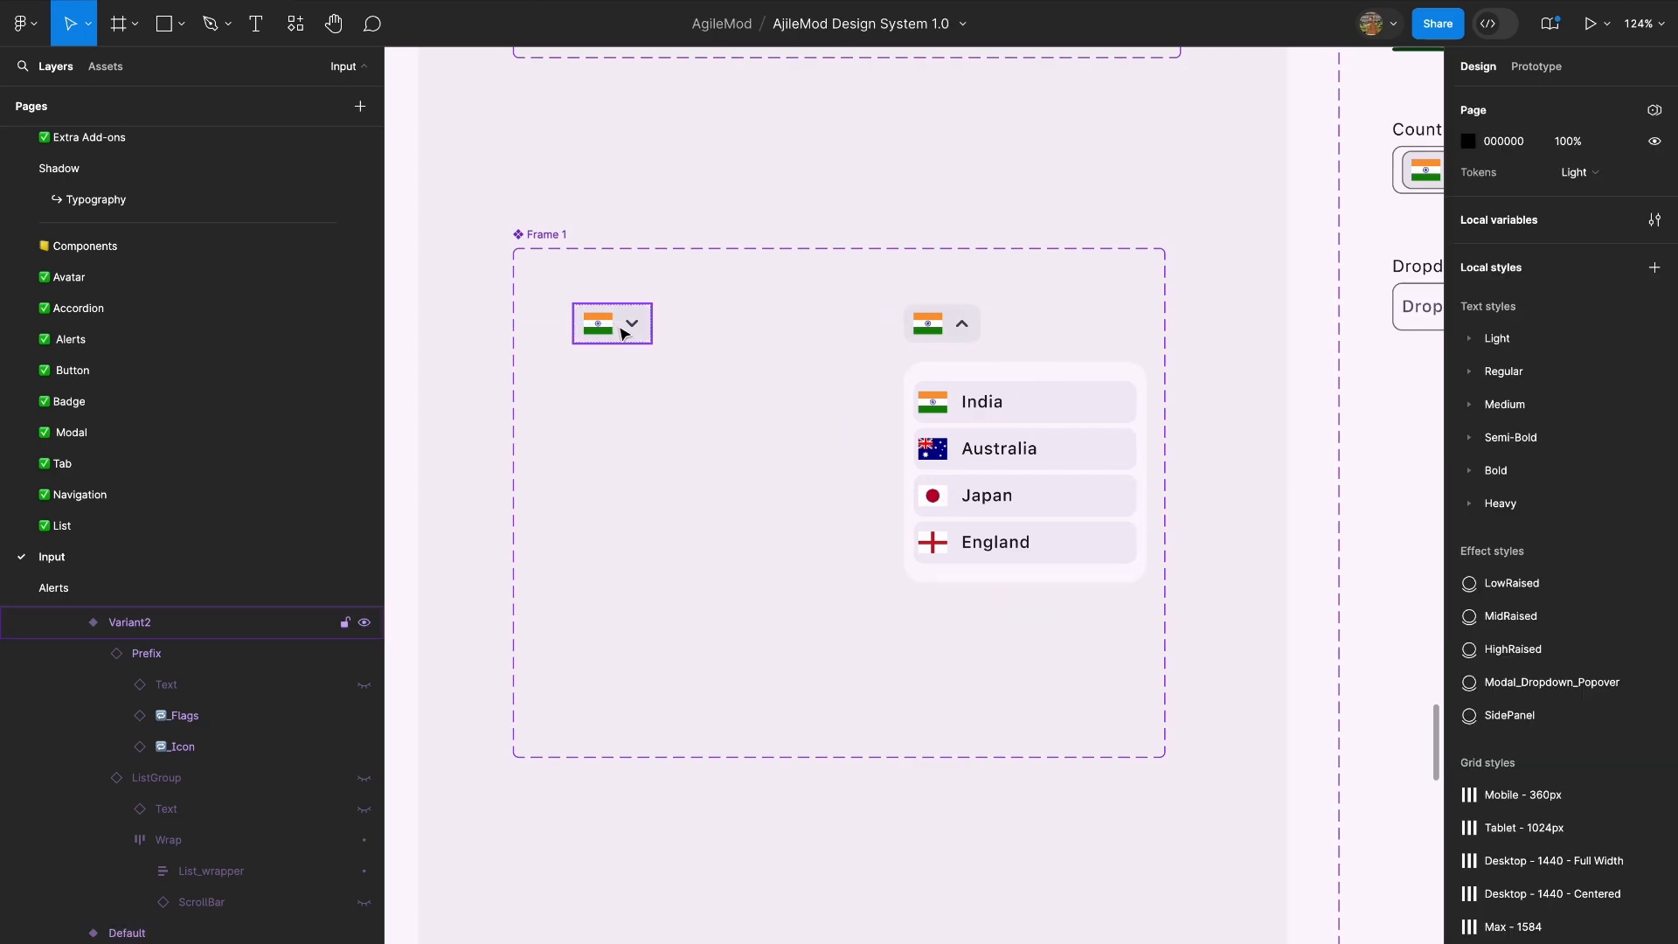
# Copy the collapsed flag dropdown into the Country, Small, Filled=True, Default input and place it before the India text.
pyautogui.click(622, 331)
pyautogui.scroll(-6, 621, 332)
pyautogui.scroll(-3, 621, 332)
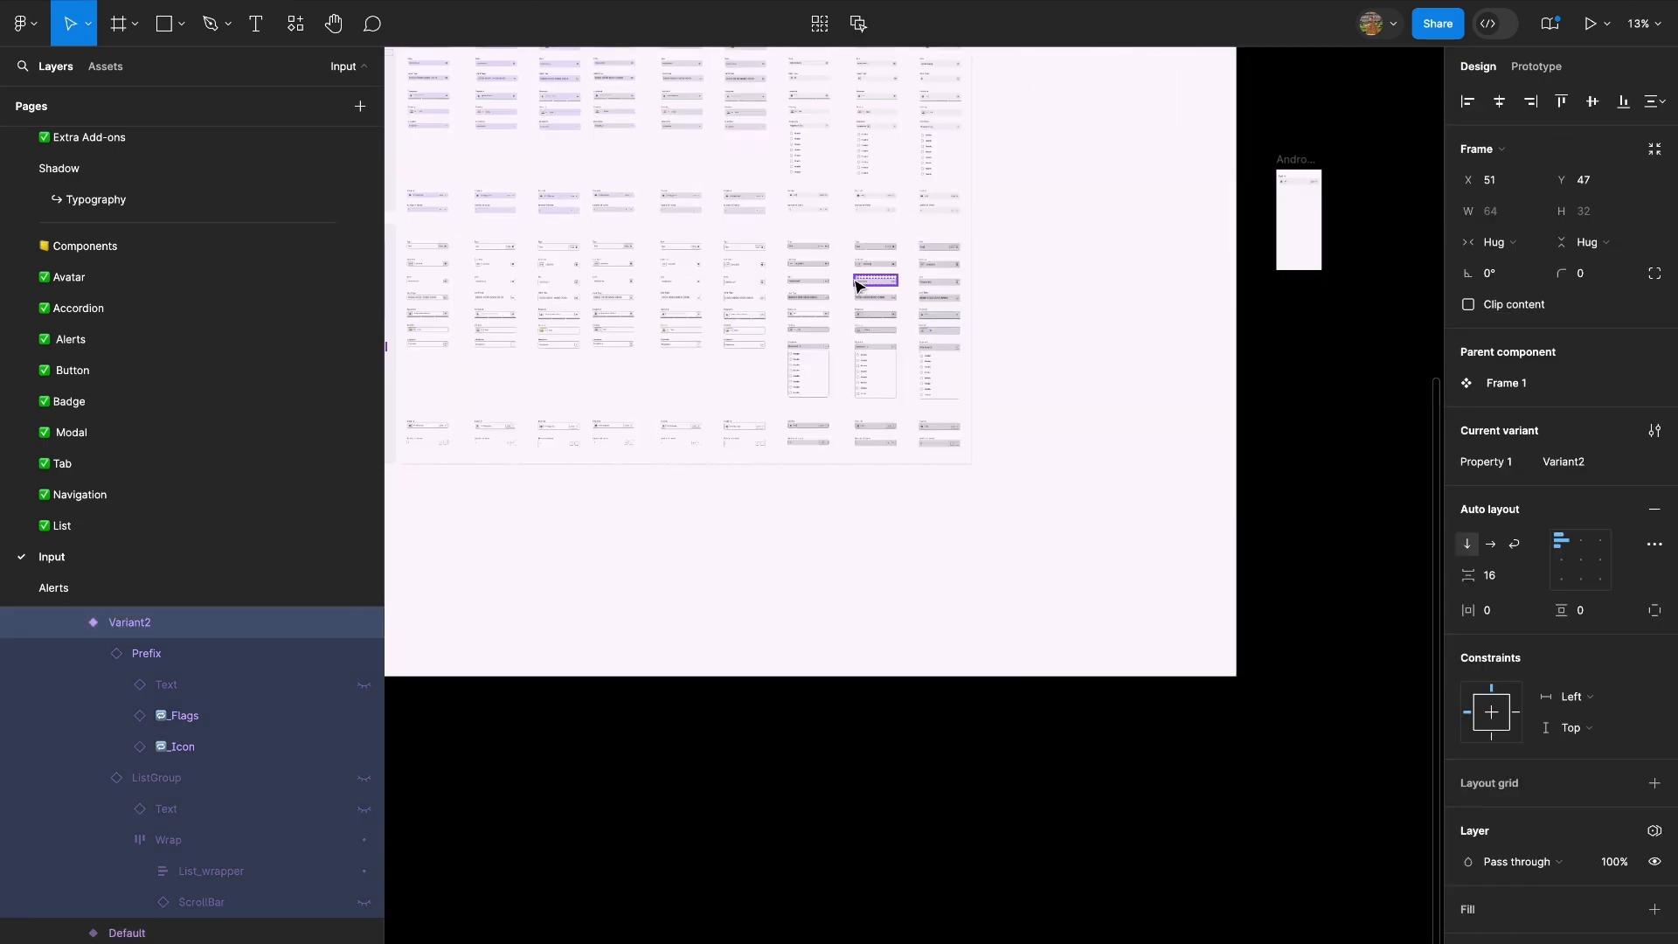
pyautogui.scroll(6, 854, 281)
pyautogui.scroll(2, 635, 507)
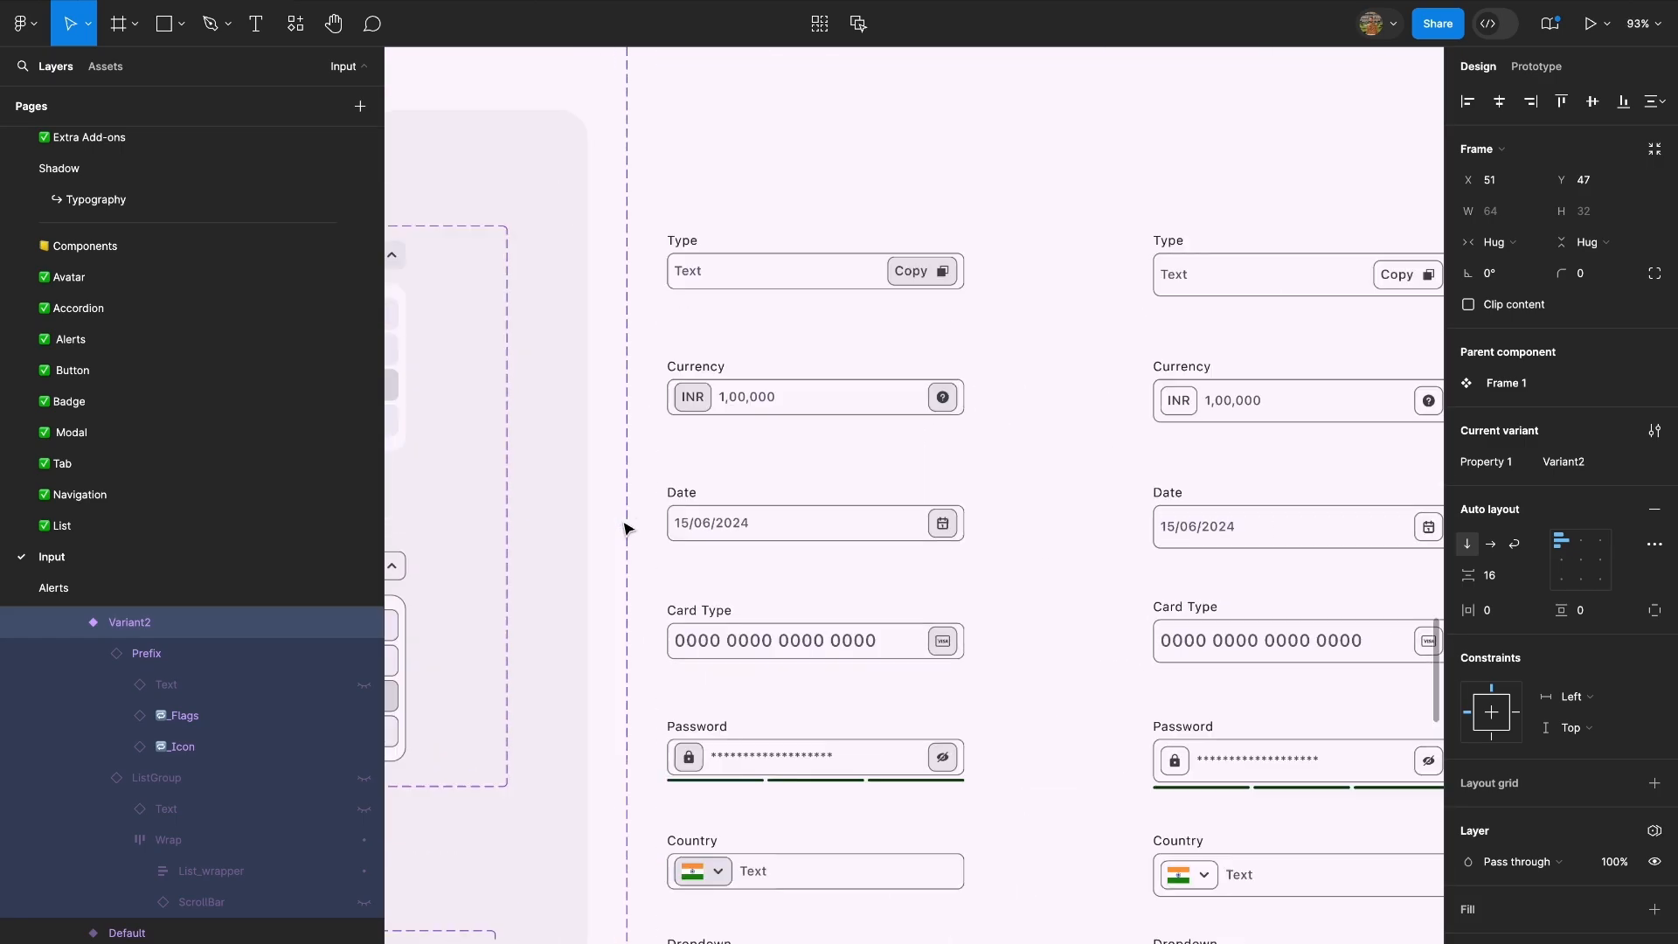
pyautogui.scroll(-3, 761, 682)
pyautogui.scroll(6, 764, 606)
pyautogui.click(787, 524)
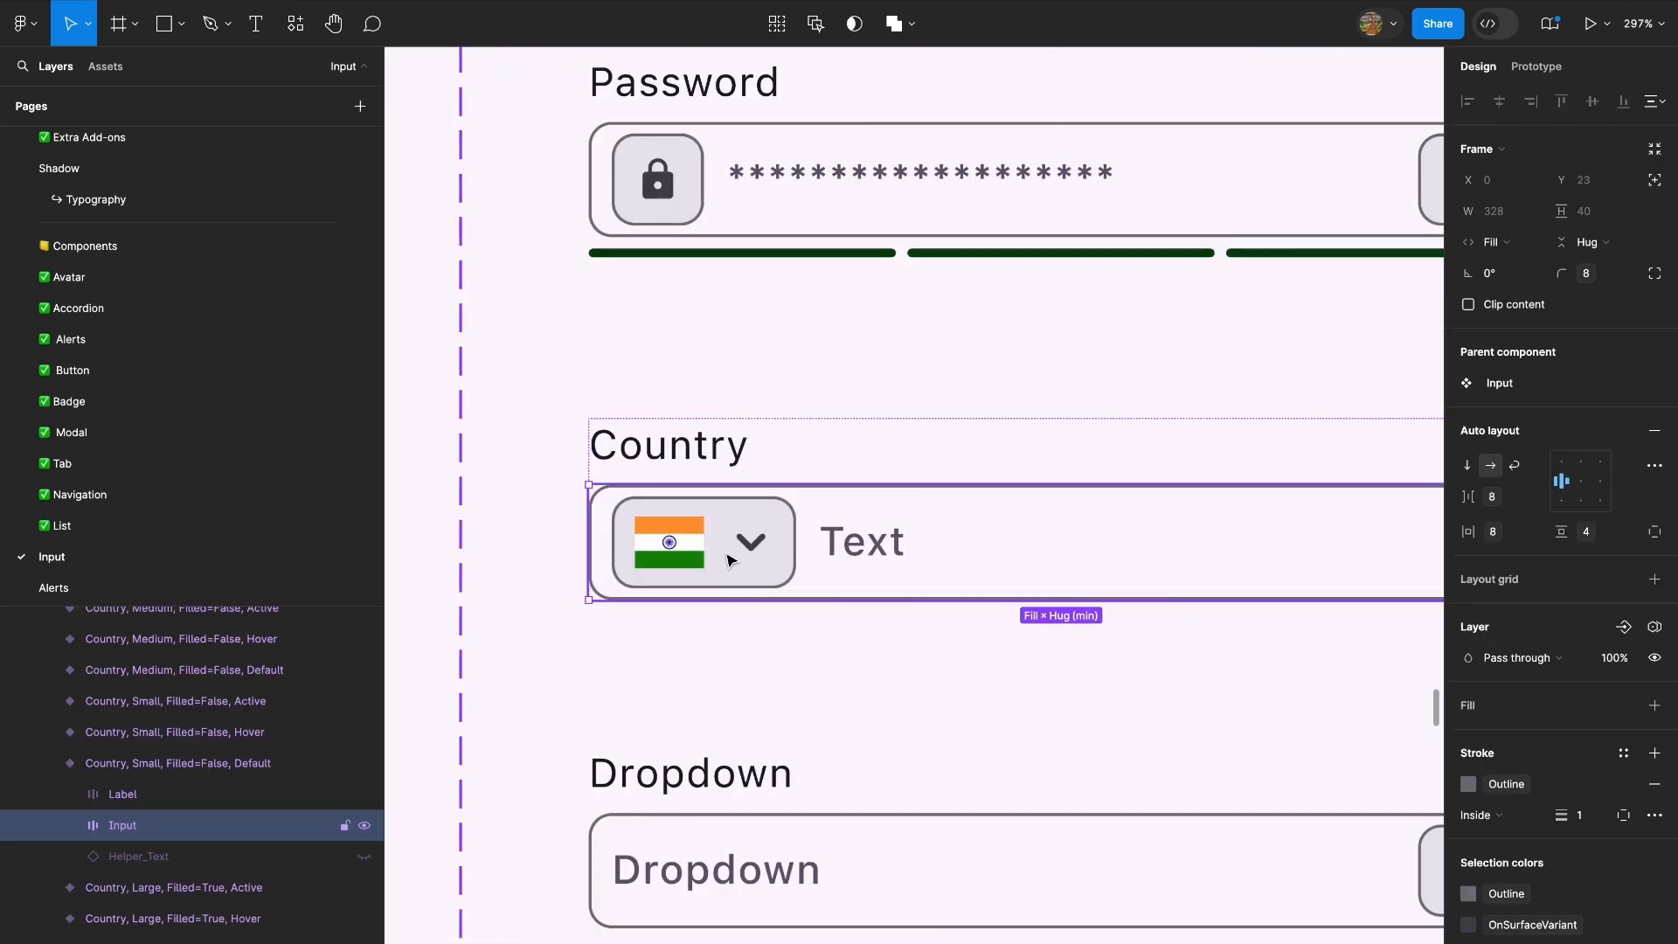
pyautogui.scroll(-6, 729, 559)
pyautogui.scroll(12, 730, 549)
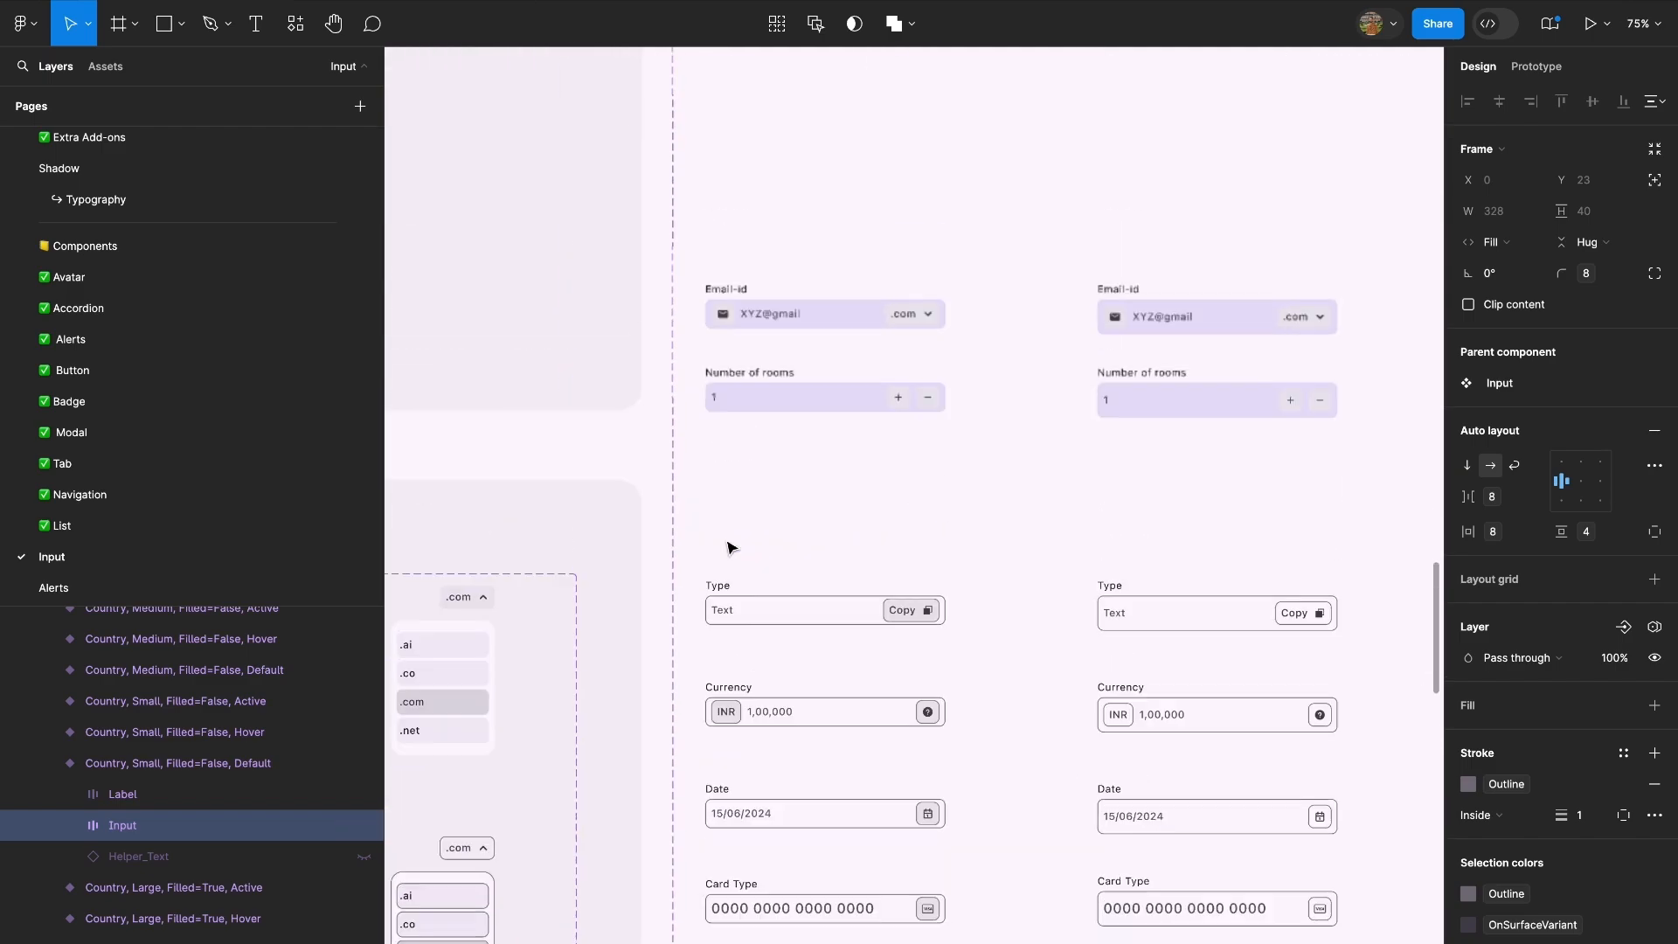
pyautogui.scroll(5, 742, 489)
pyautogui.click(798, 527)
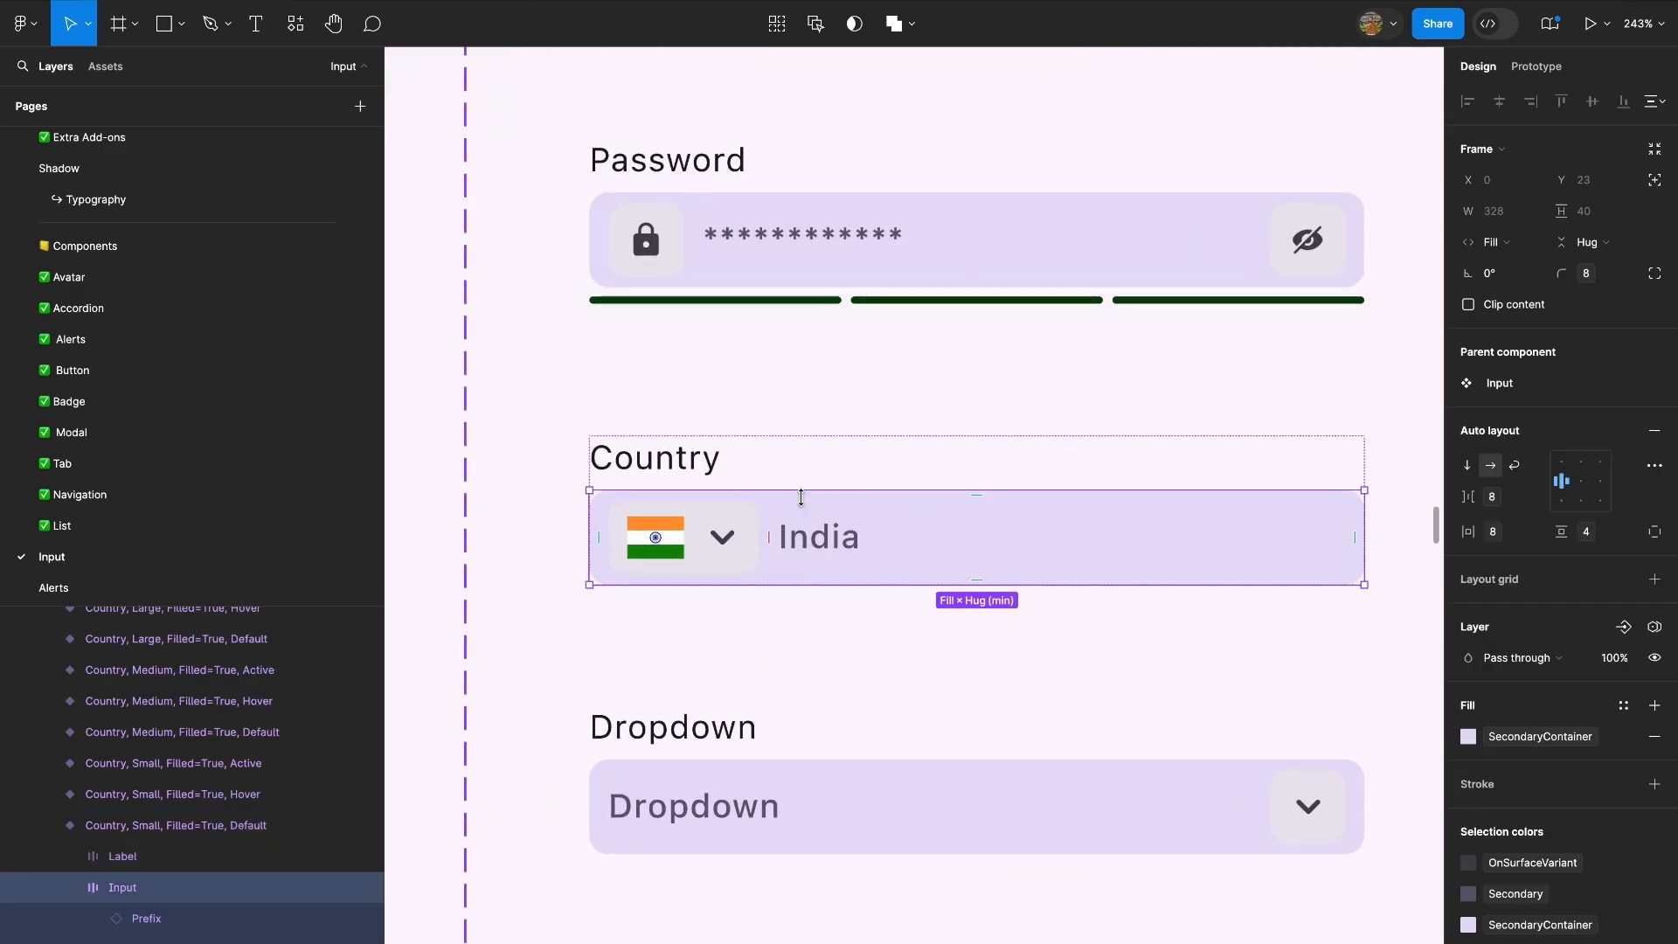
pyautogui.hotkey('ctrl', 'v')
pyautogui.press('Left')
# Delete the original flag Prefix from the small filled Country input and select that whole variant.
pyautogui.click(692, 566)
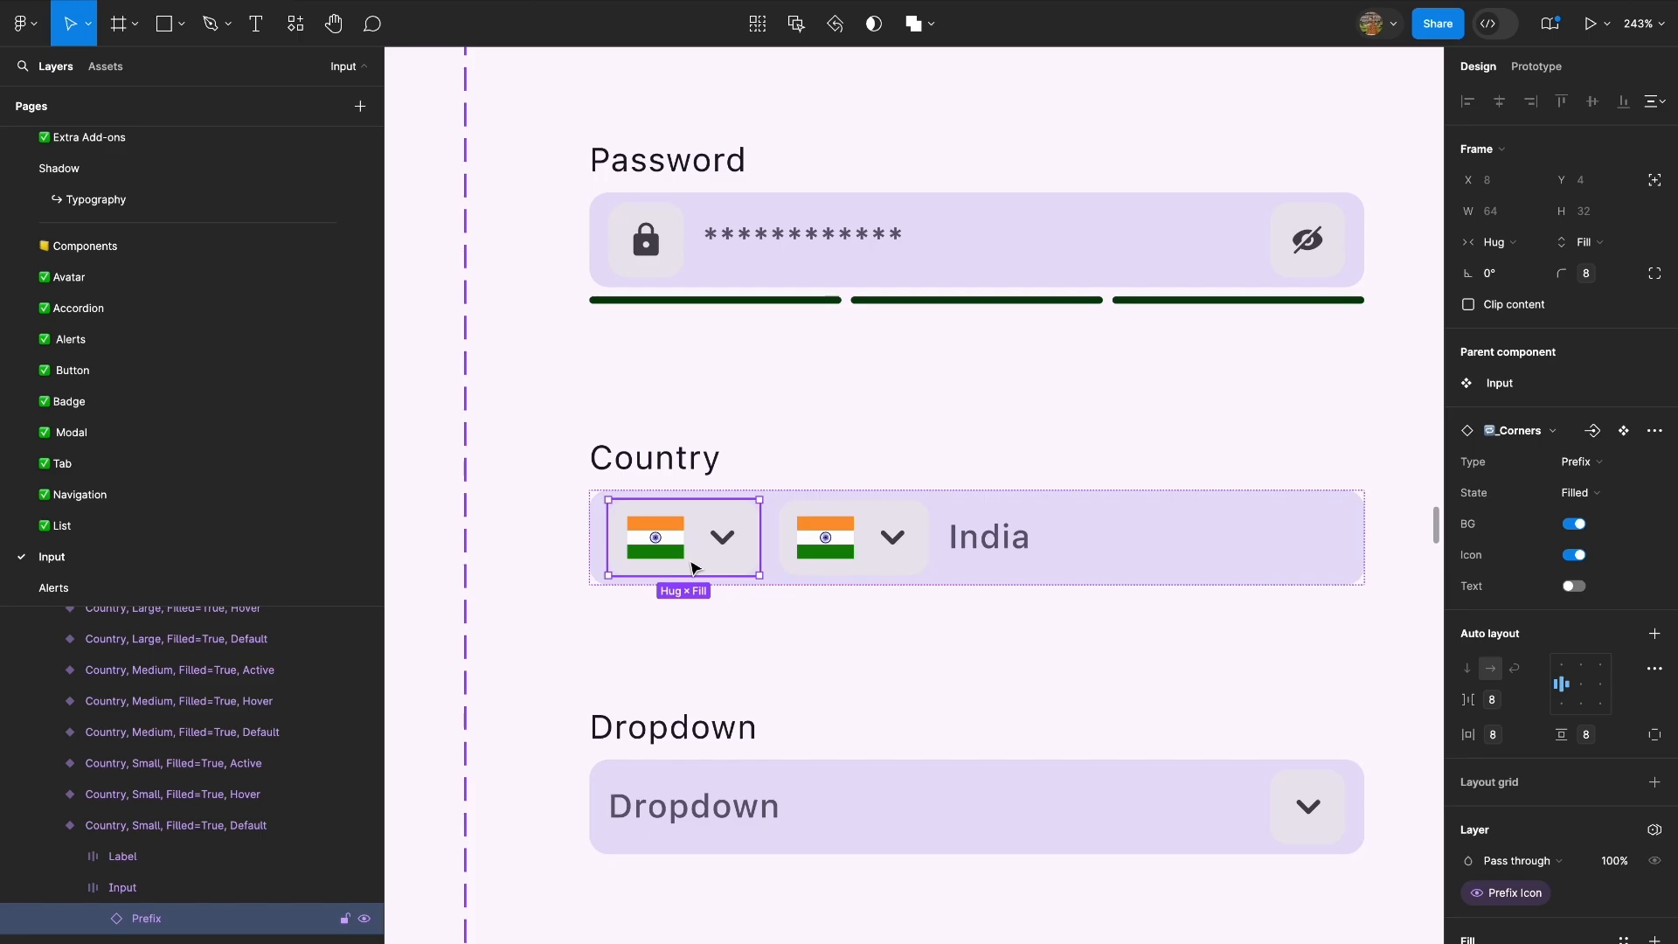
pyautogui.press('Delete')
pyautogui.scroll(-10, 698, 445)
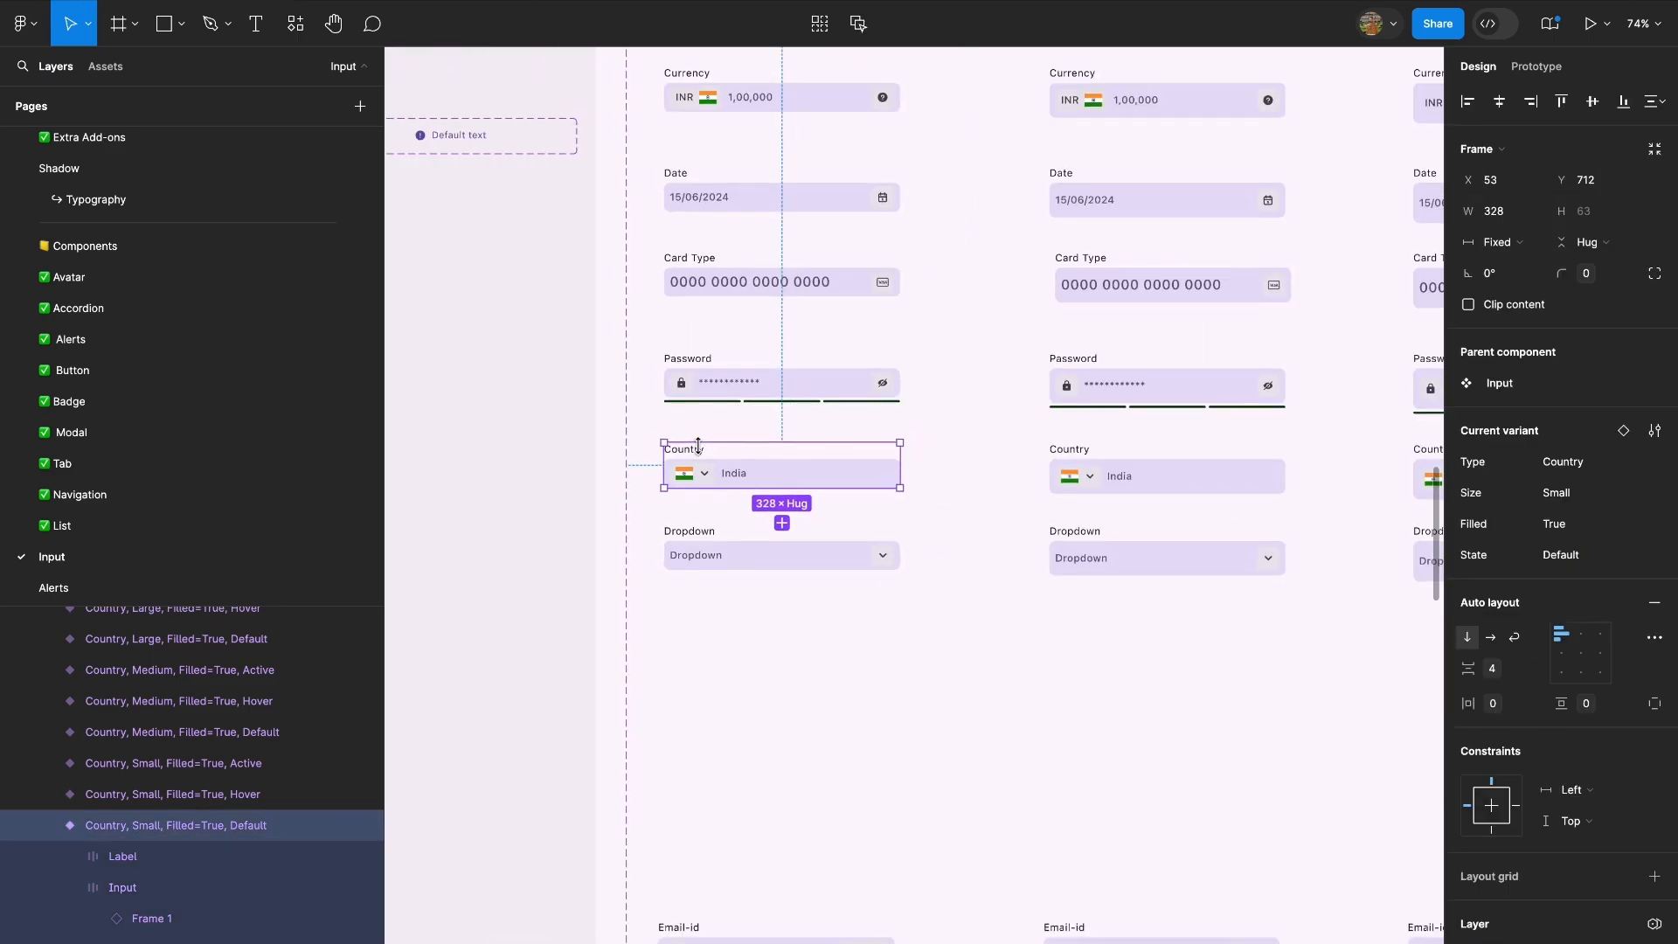
# Paste an instance of the small filled Country input into Android Large - 1, about 94 px below the Email-id field.
pyautogui.click(698, 654)
pyautogui.scroll(-15, 696, 657)
pyautogui.scroll(8, 910, 504)
pyautogui.hscroll(10, 972, 489)
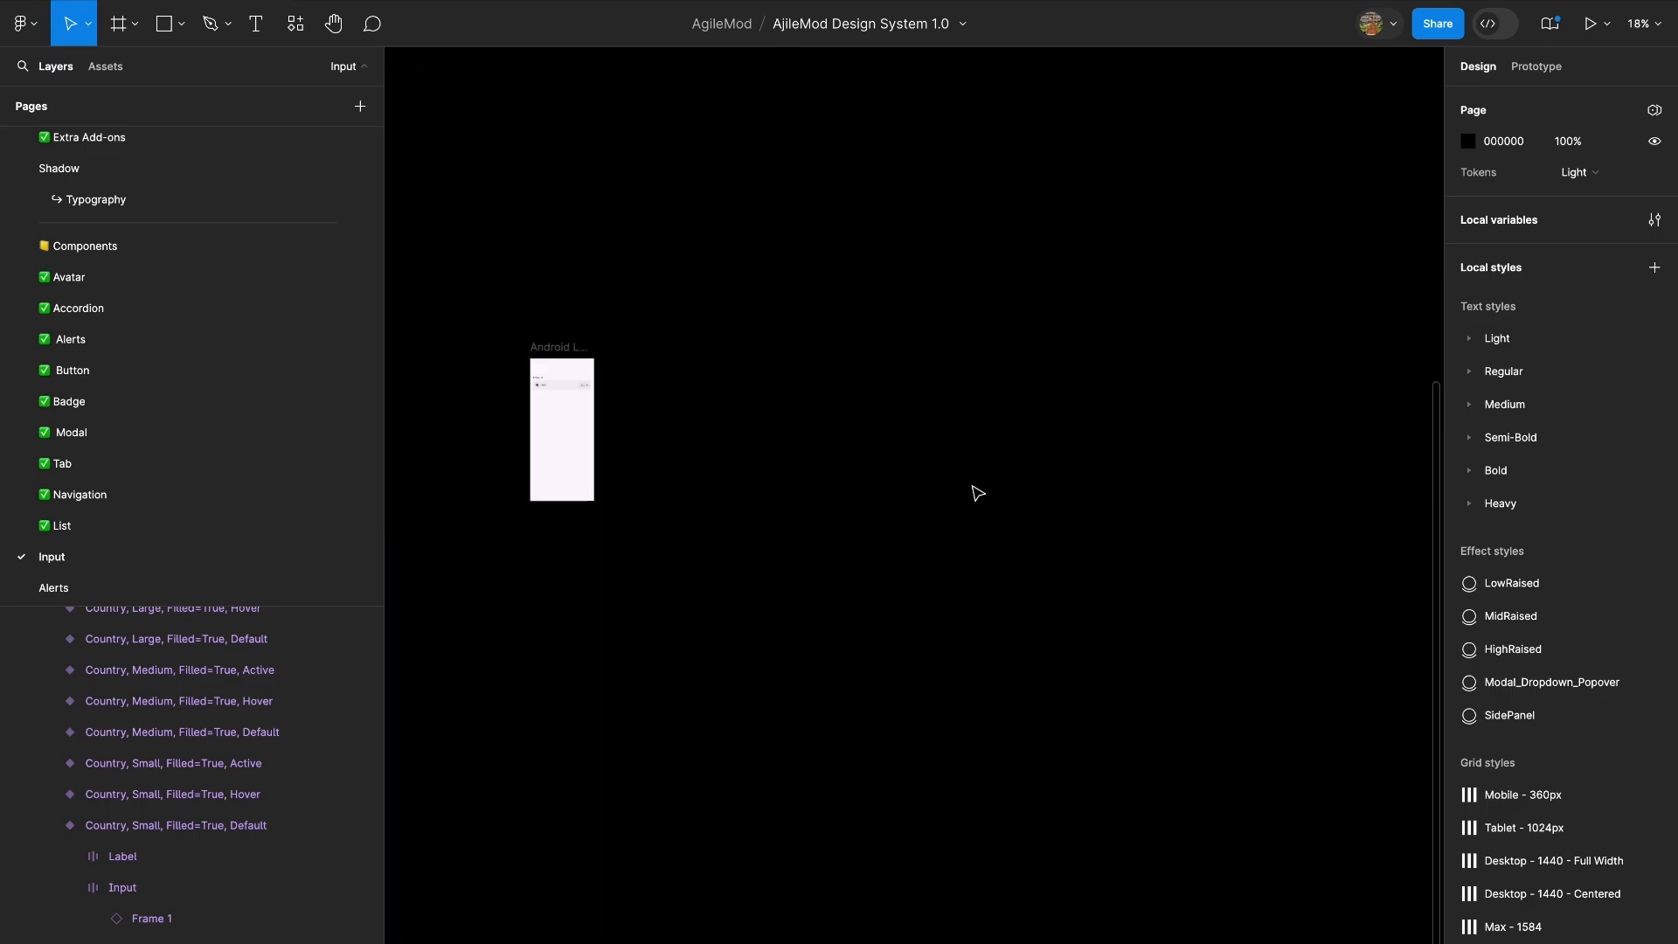
pyautogui.hscroll(-7, 914, 486)
pyautogui.click(852, 402)
pyautogui.hotkey('shift', '2')
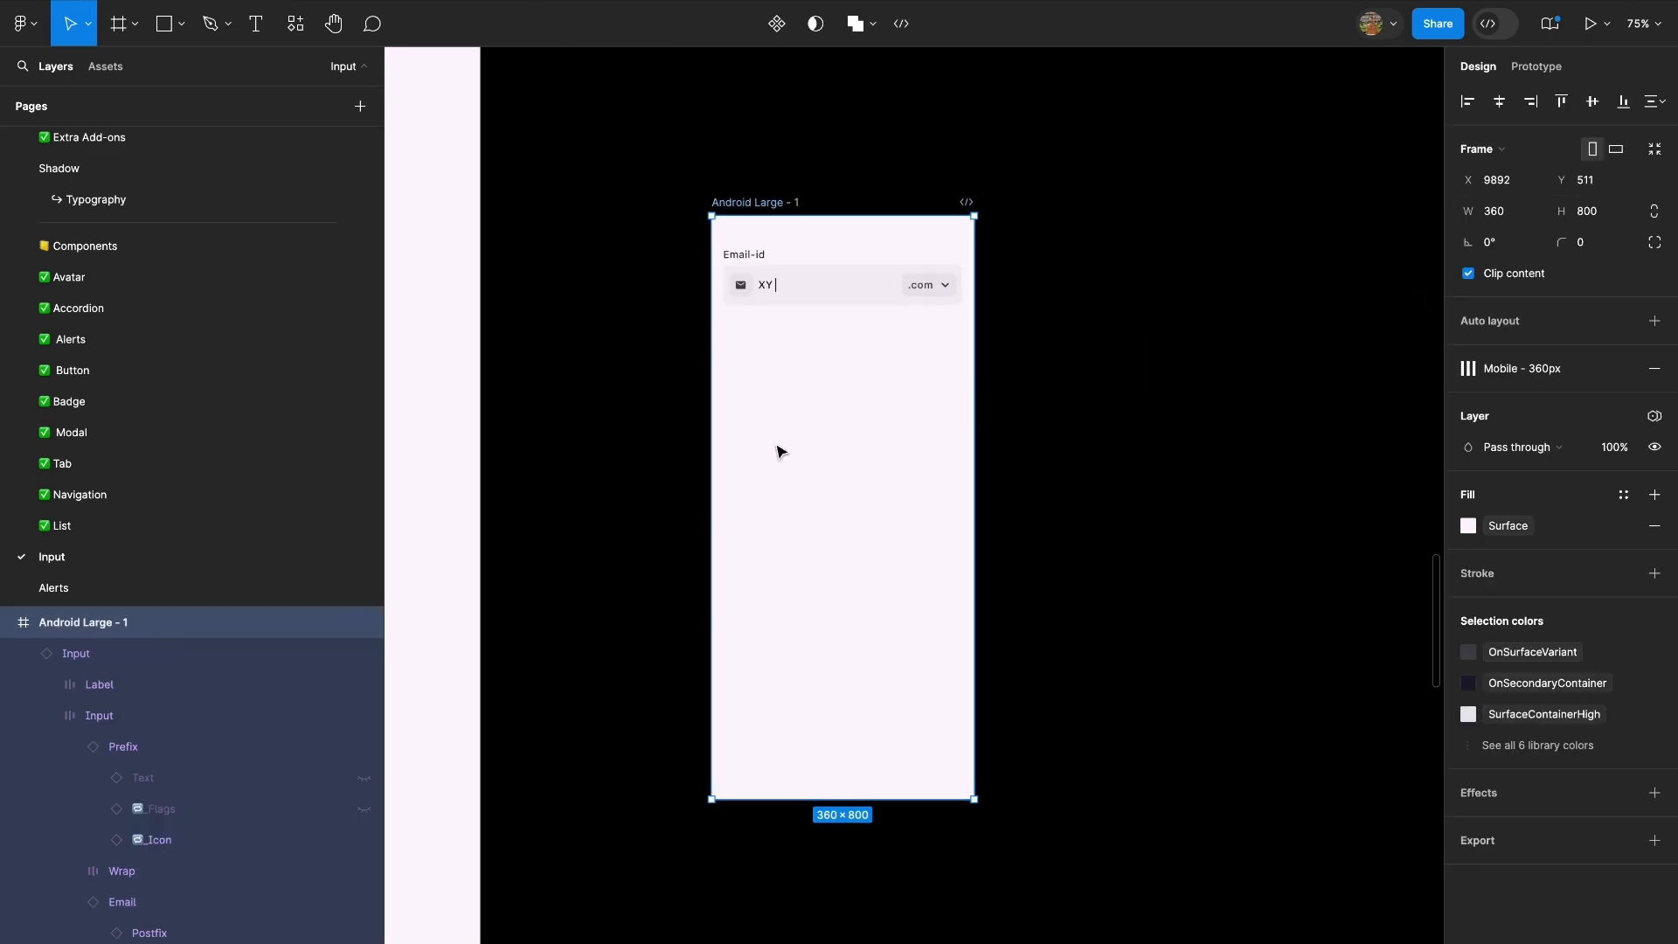
pyautogui.scroll(-4, 781, 451)
pyautogui.hotkey('ctrl', 'v')
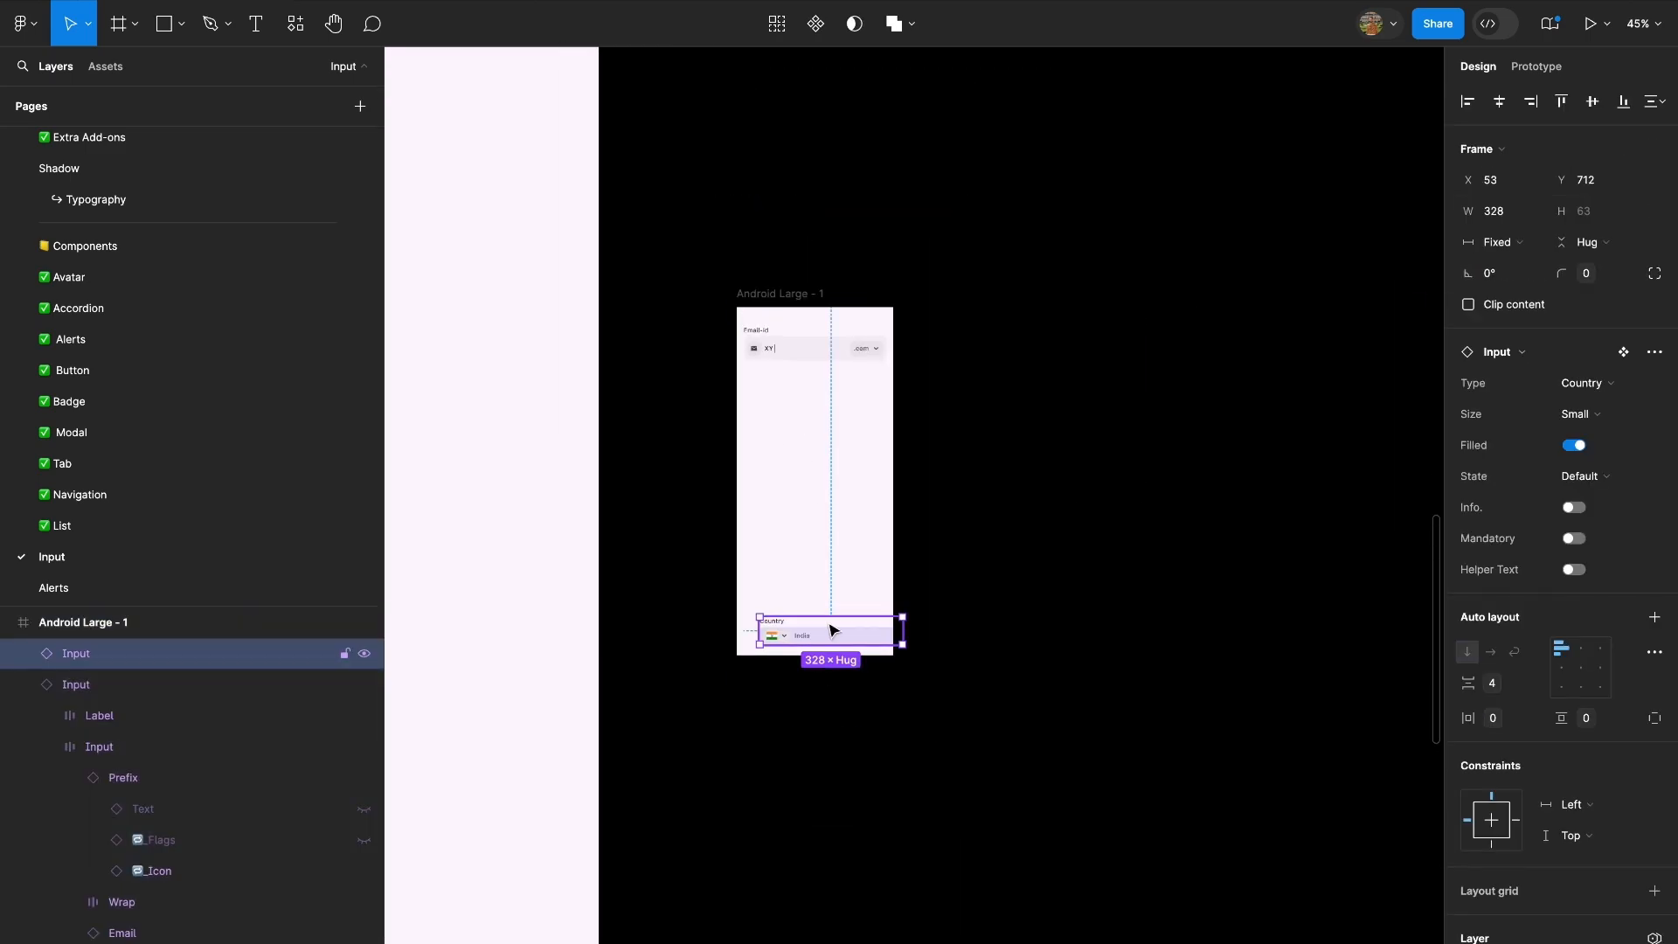
pyautogui.moveTo(830, 629); pyautogui.dragTo(866, 425)
pyautogui.scroll(5, 813, 410)
pyautogui.click(1109, 328)
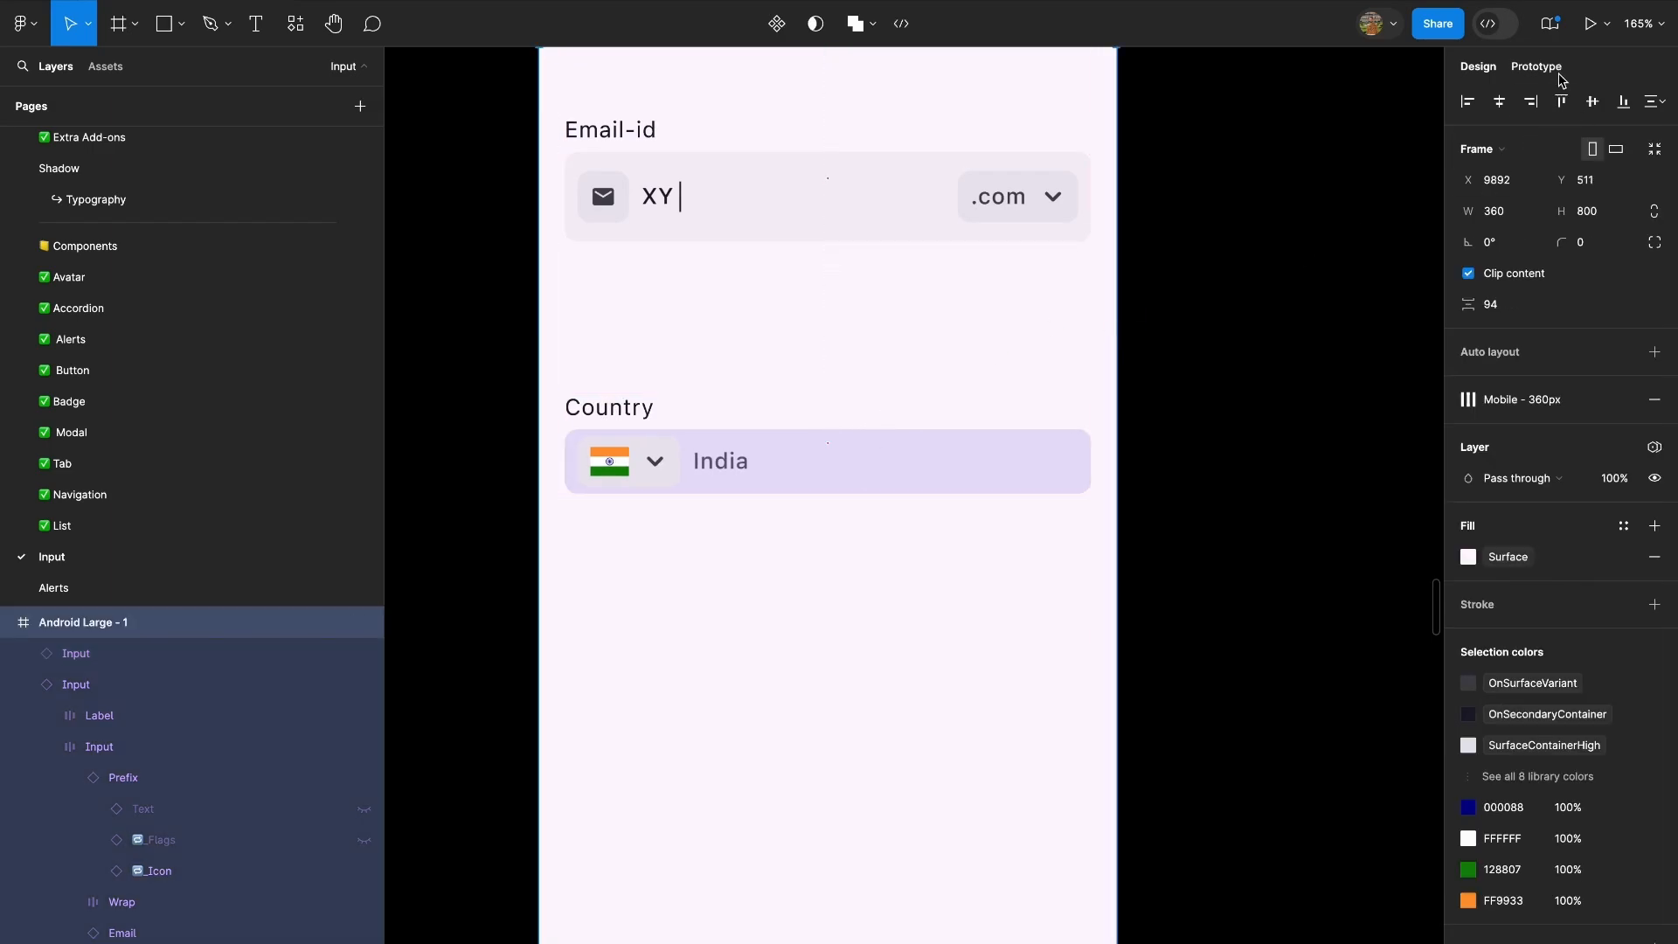
# Set the page's token mode to Dark and look over the Email-id and Country fields.
pyautogui.press('Escape')
pyautogui.click(1573, 173)
pyautogui.click(1504, 191)
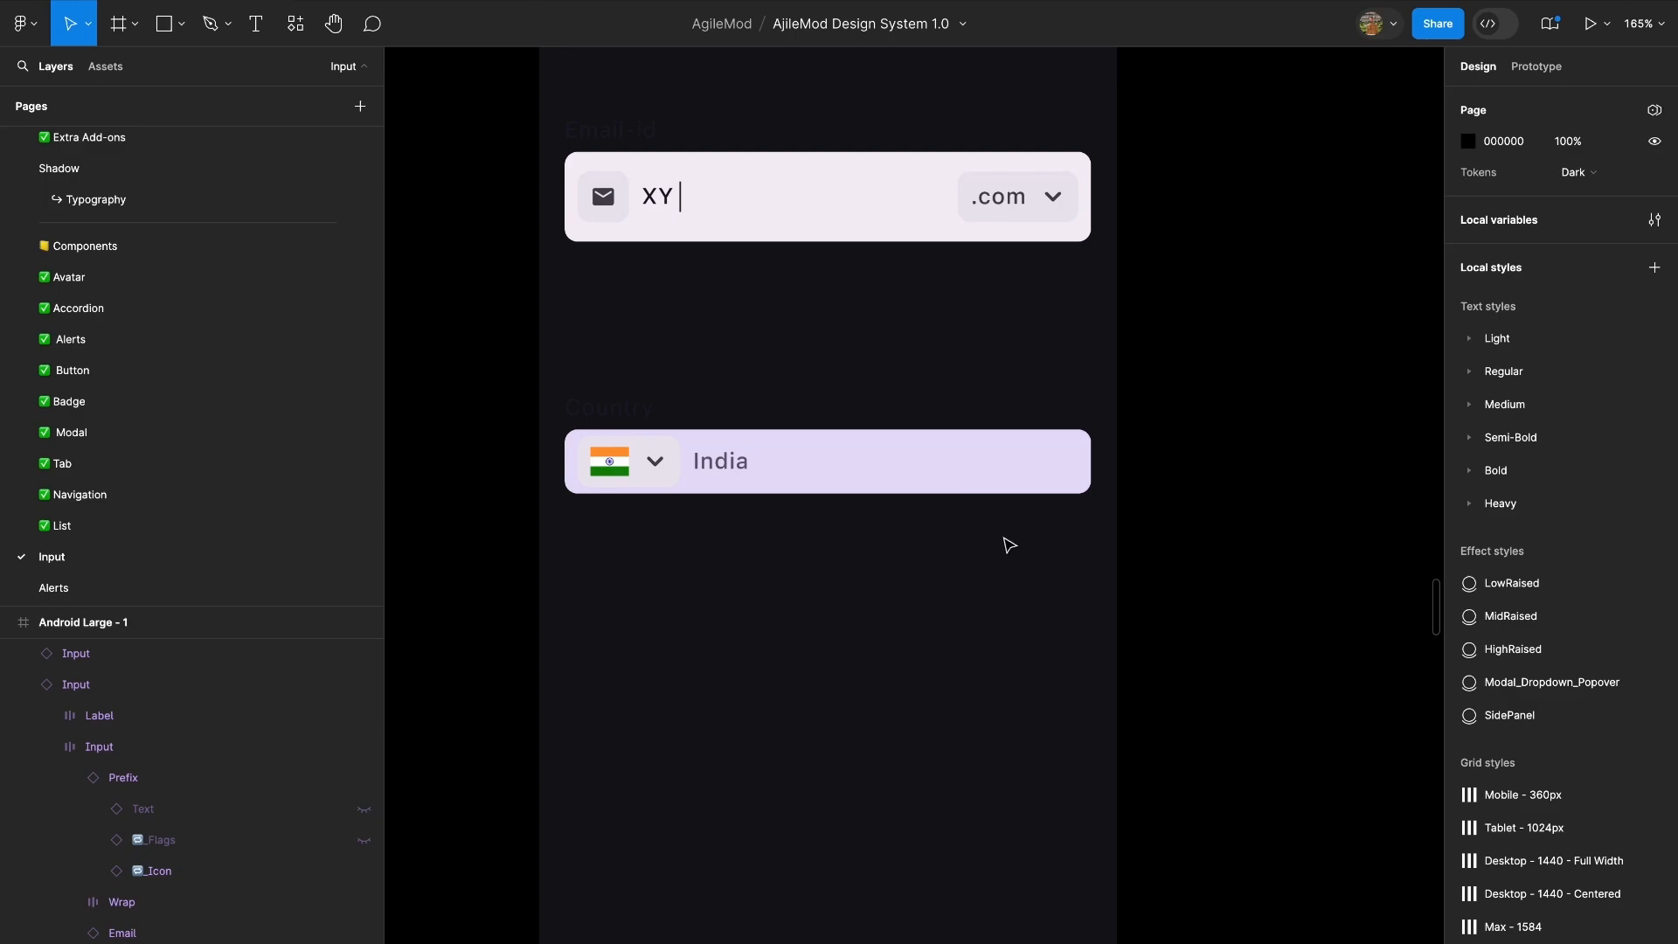
pyautogui.scroll(-3, 708, 485)
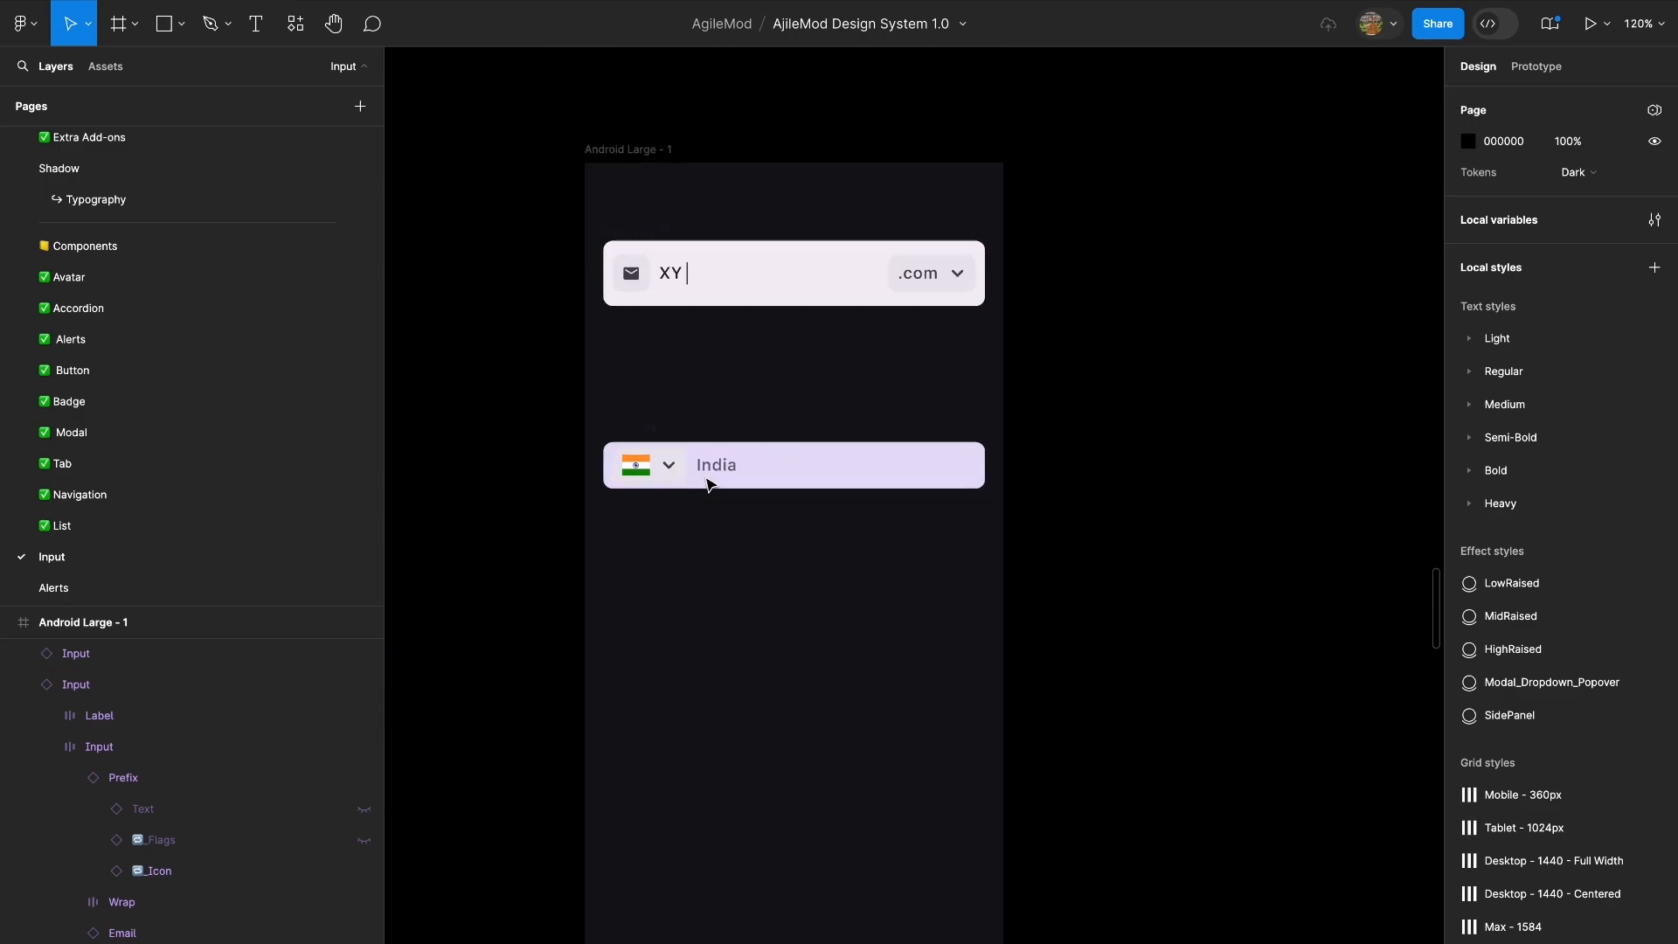
pyautogui.hscroll(-5, 711, 484)
pyautogui.scroll(-5, 711, 485)
pyautogui.hscroll(-5, 711, 485)
pyautogui.hscroll(10, 710, 485)
pyautogui.scroll(7, 529, 352)
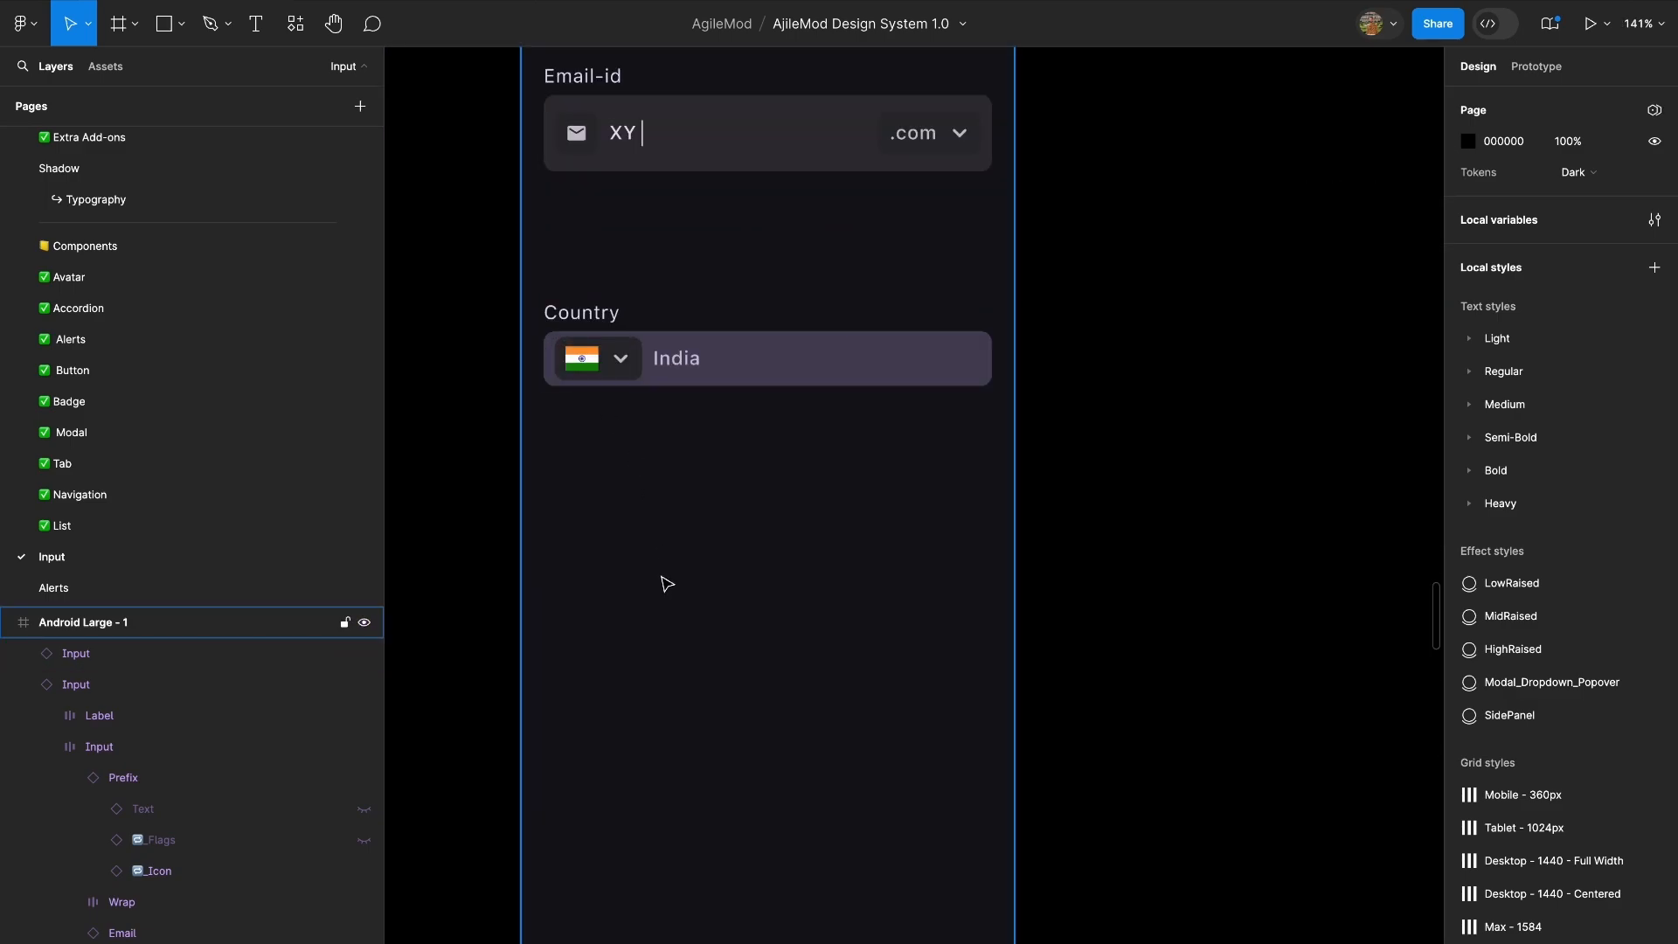
# Preview the Android Large - 1 frame as a prototype and return to the design file.
pyautogui.click(665, 581)
pyautogui.click(1591, 24)
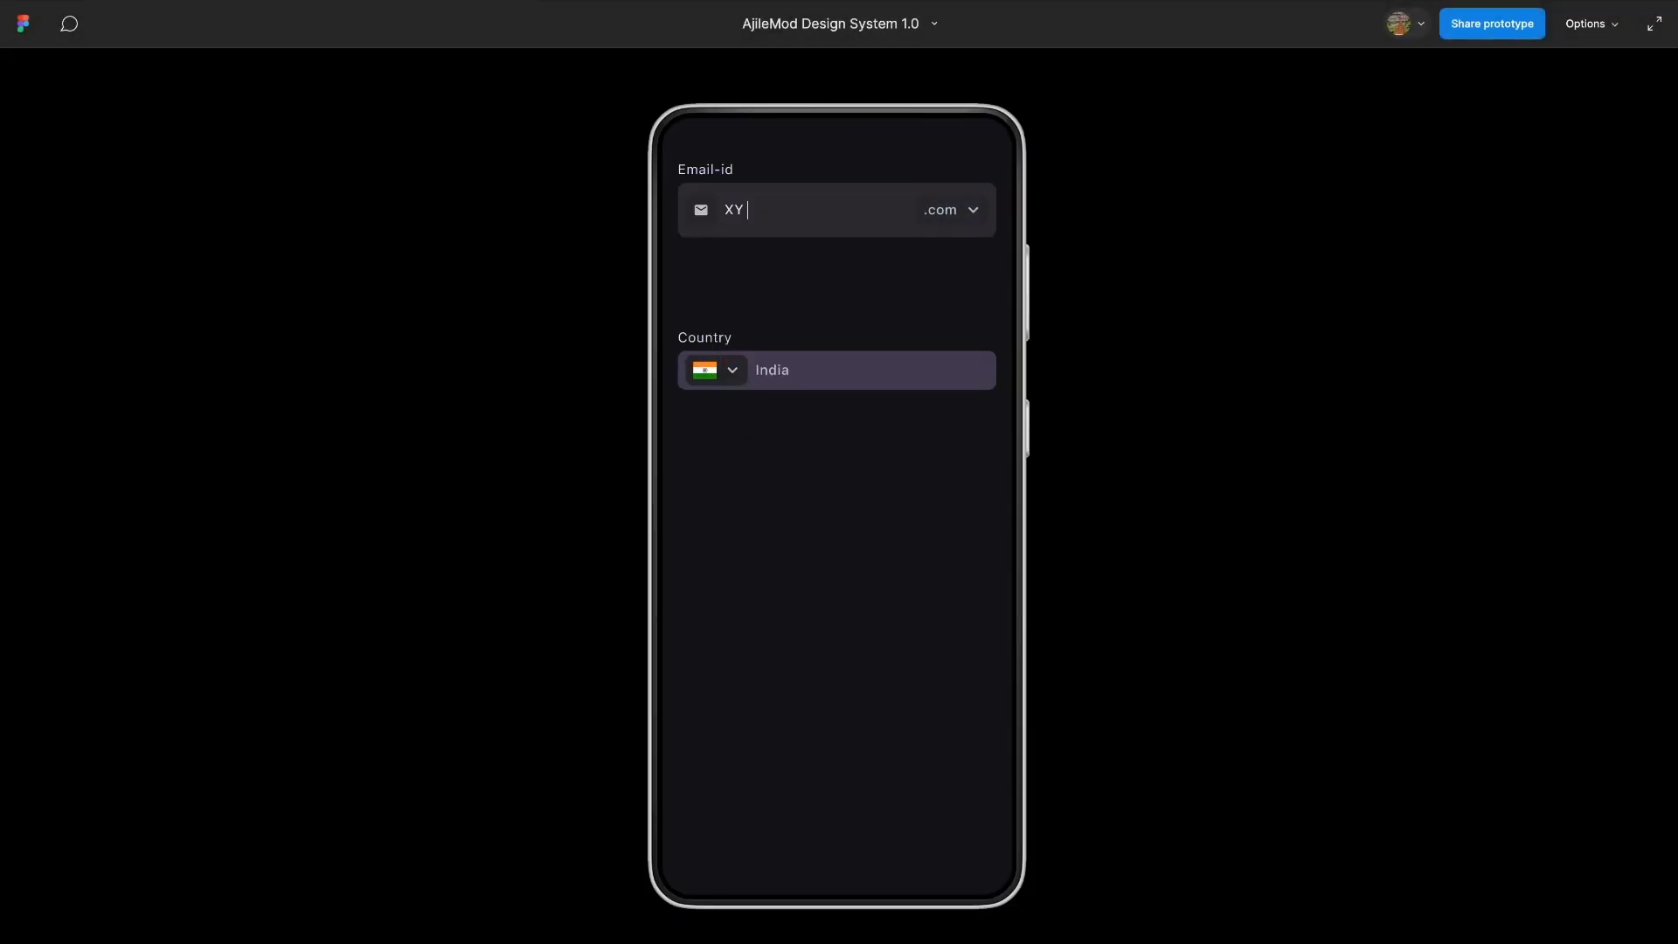
pyautogui.hotkey('ctrl', 'w')
# Link Variant2 and Default of the country dropdown both ways with on-tap, Instant Change to interactions.
pyautogui.scroll(-8, 899, 464)
pyautogui.hscroll(-8, 898, 465)
pyautogui.scroll(-2, 935, 477)
pyautogui.scroll(10, 987, 484)
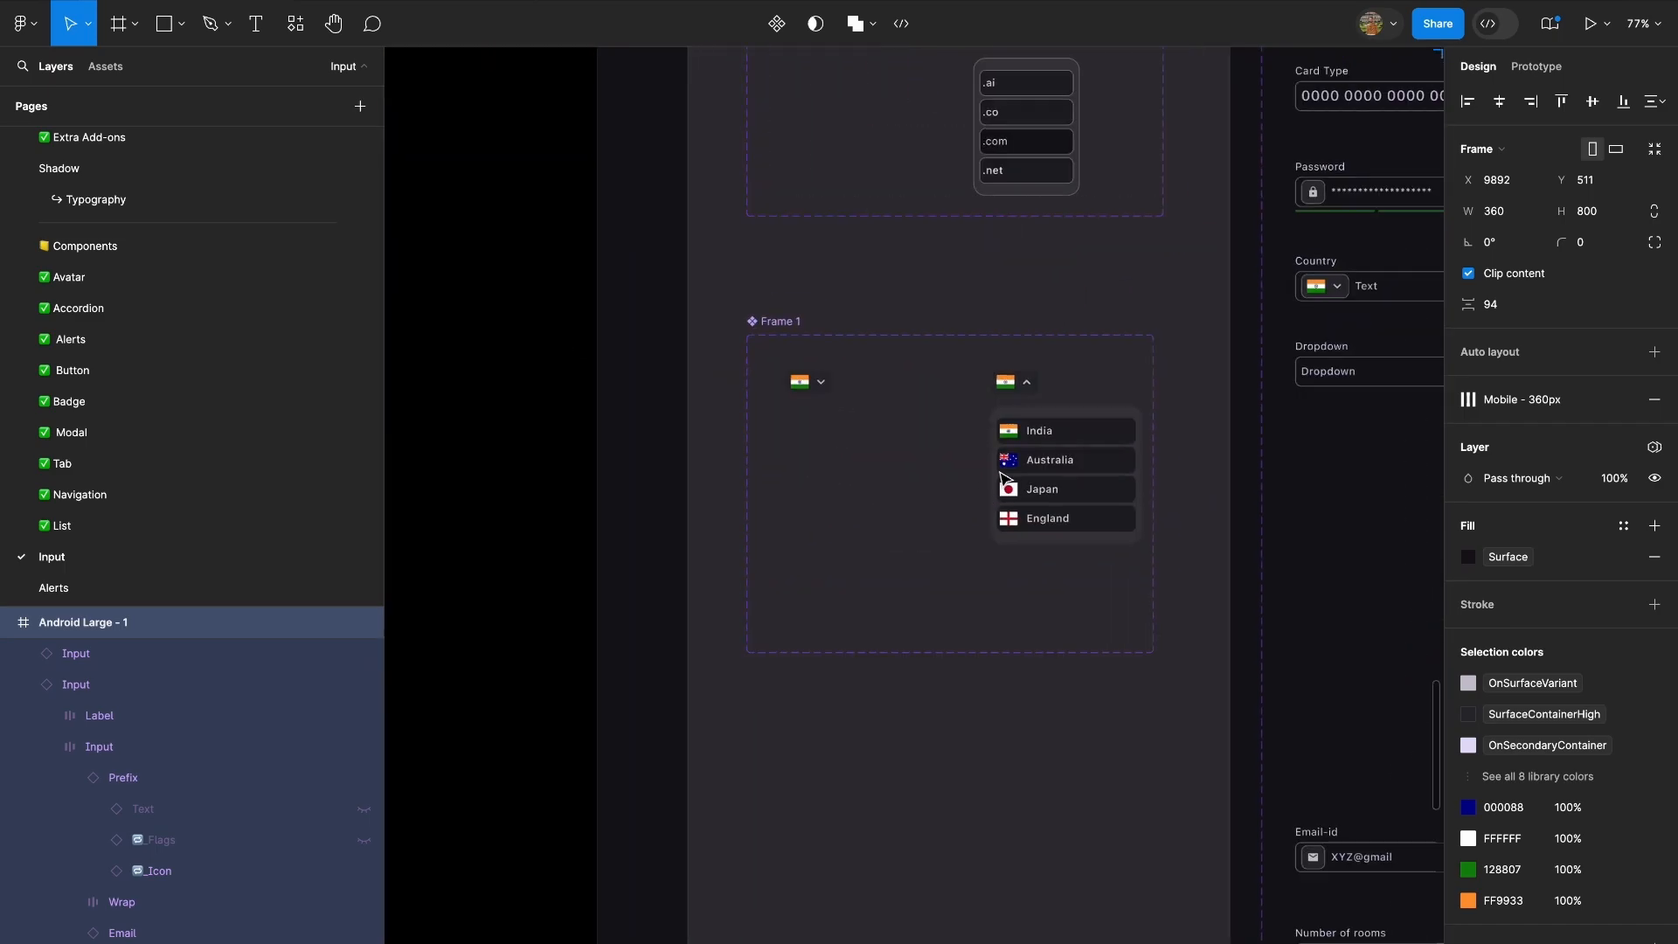
pyautogui.hotkey('shift', 'e')
pyautogui.click(752, 356)
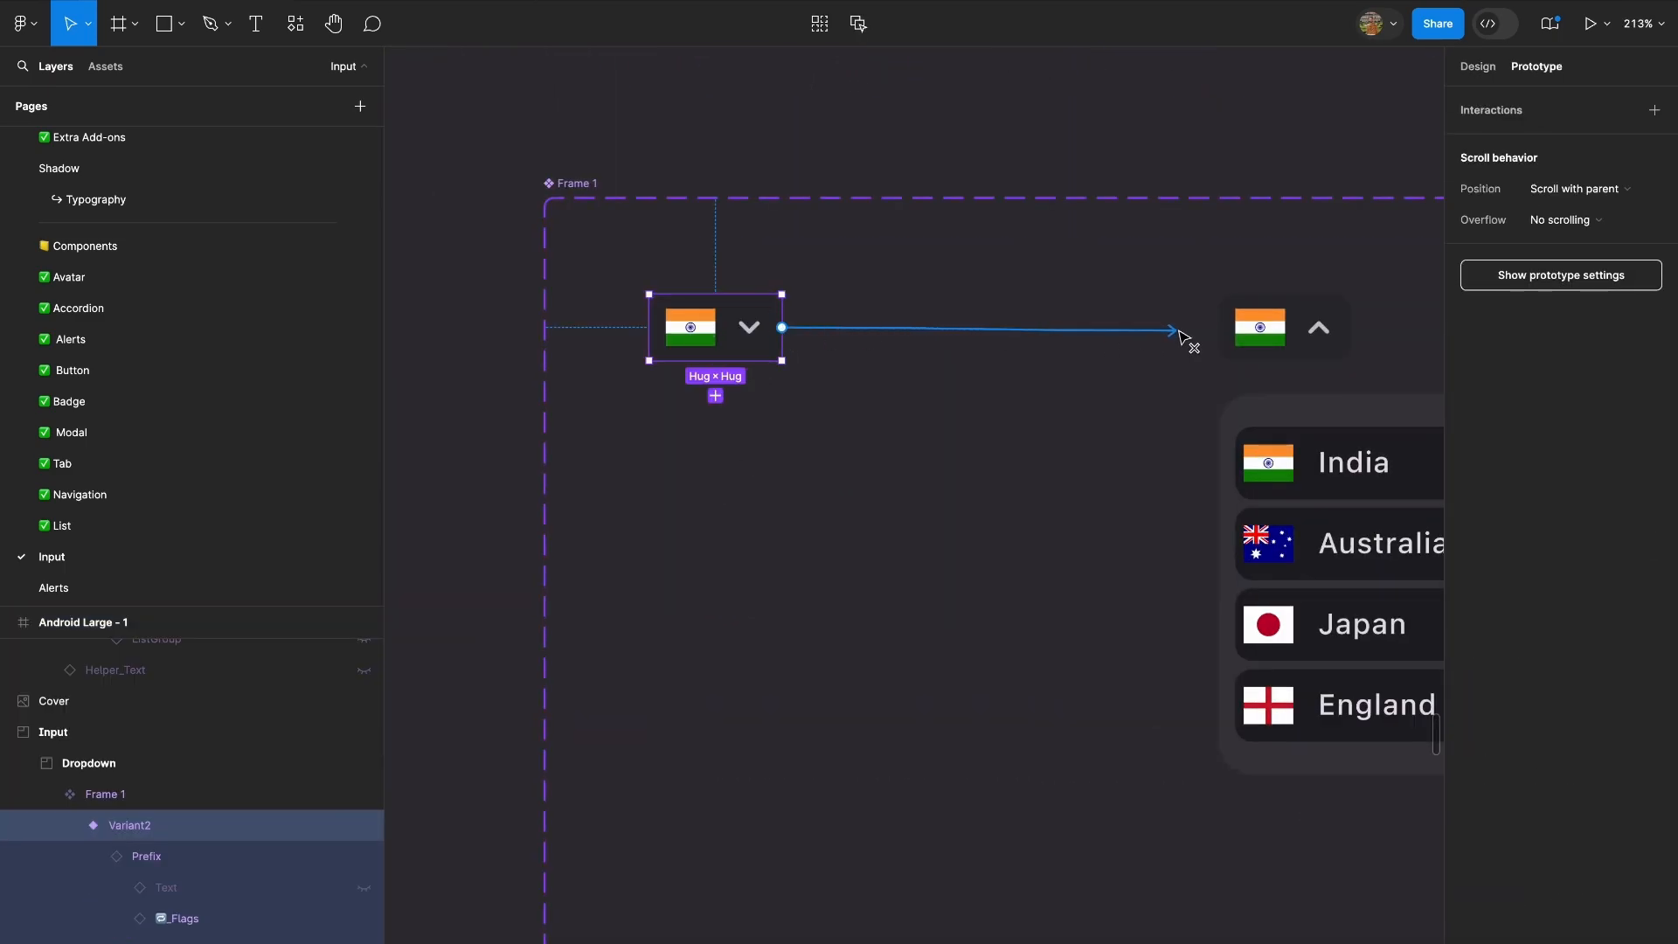
pyautogui.moveTo(1185, 336); pyautogui.dragTo(1237, 325)
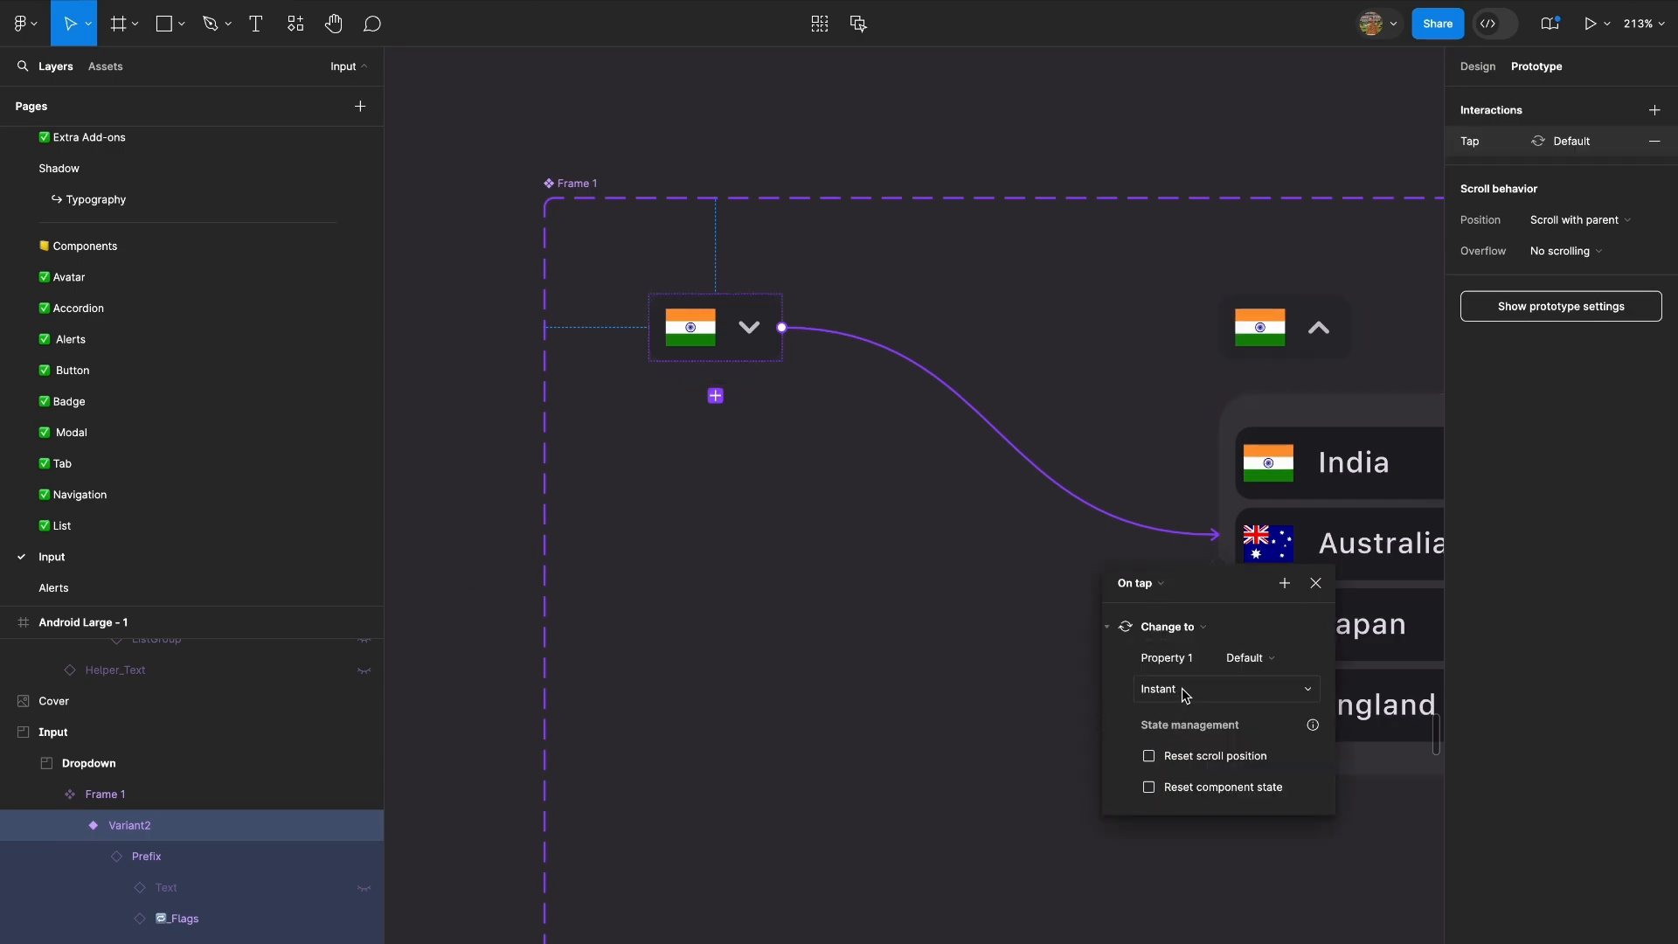
pyautogui.click(1222, 371)
pyautogui.moveTo(1210, 551); pyautogui.dragTo(780, 346)
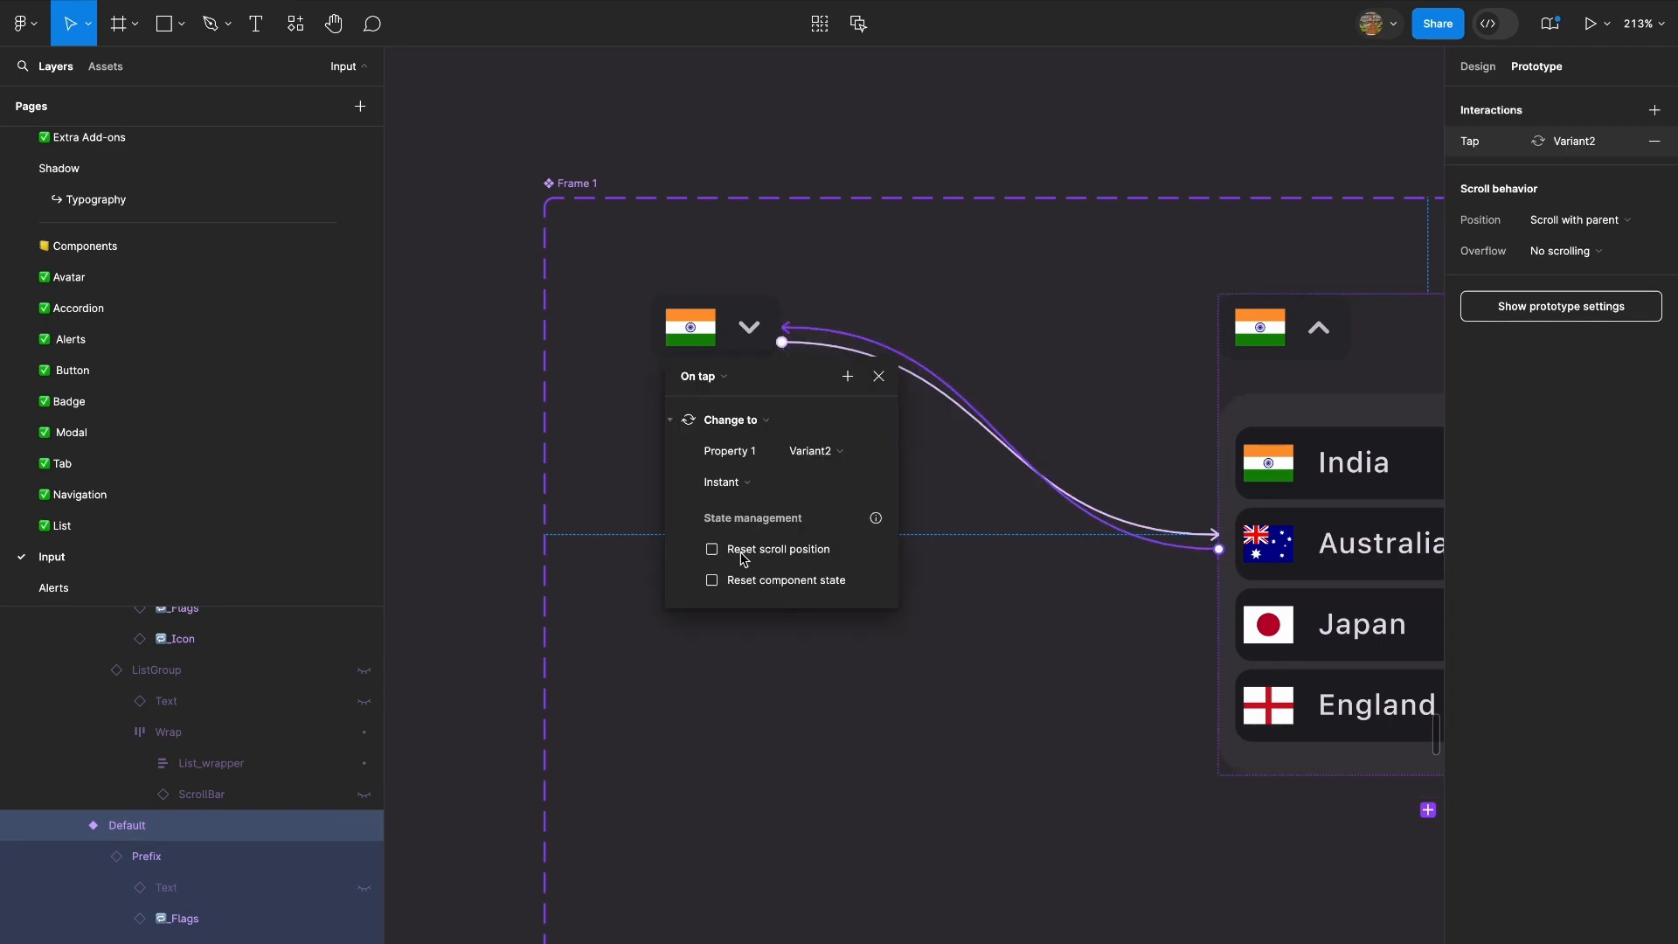
# Test the Country flag dropdown in the prototype preview, then return to its Default variant in the design file.
pyautogui.click(883, 179)
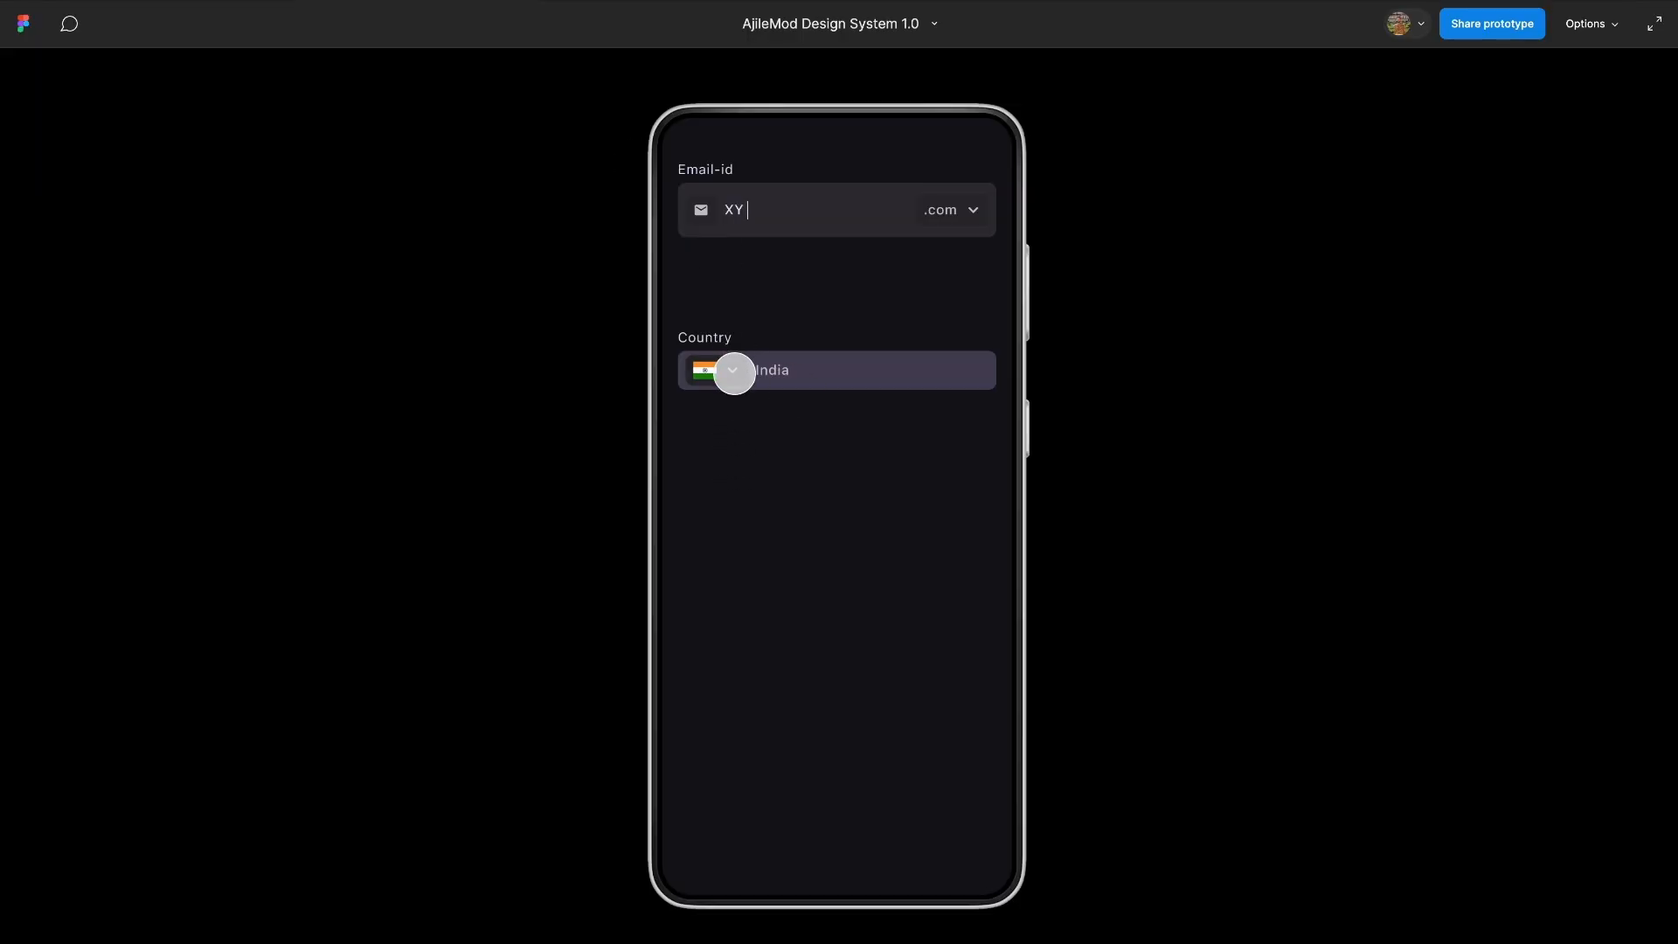
pyautogui.click(734, 374)
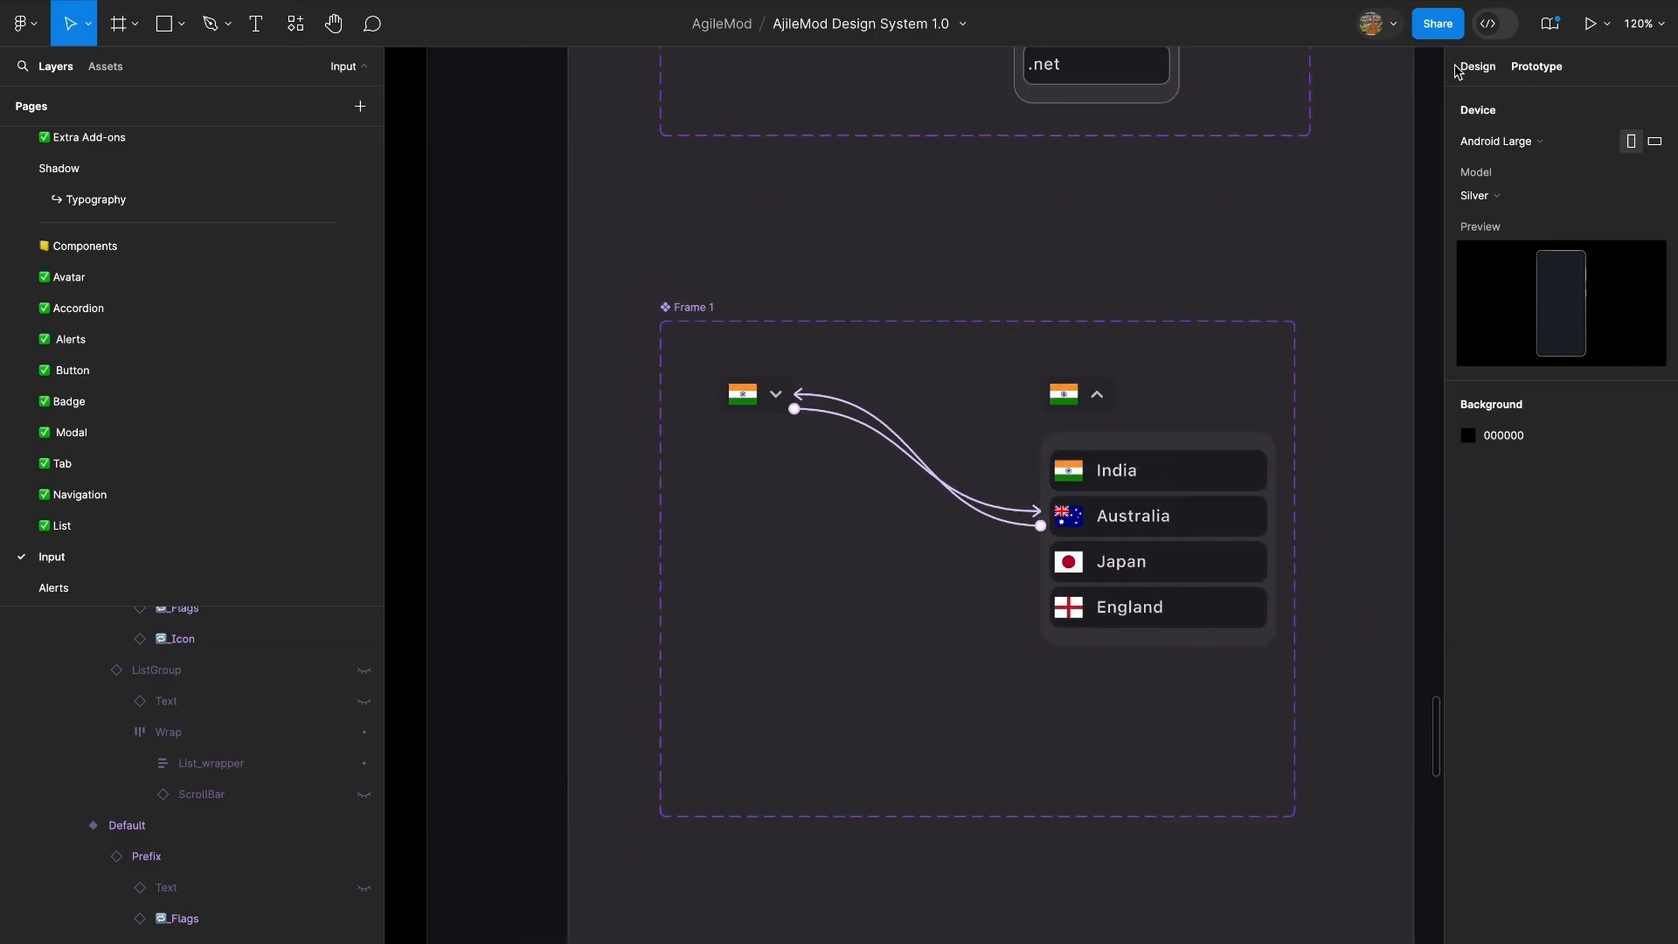
pyautogui.click(1457, 72)
pyautogui.scroll(5, 1170, 559)
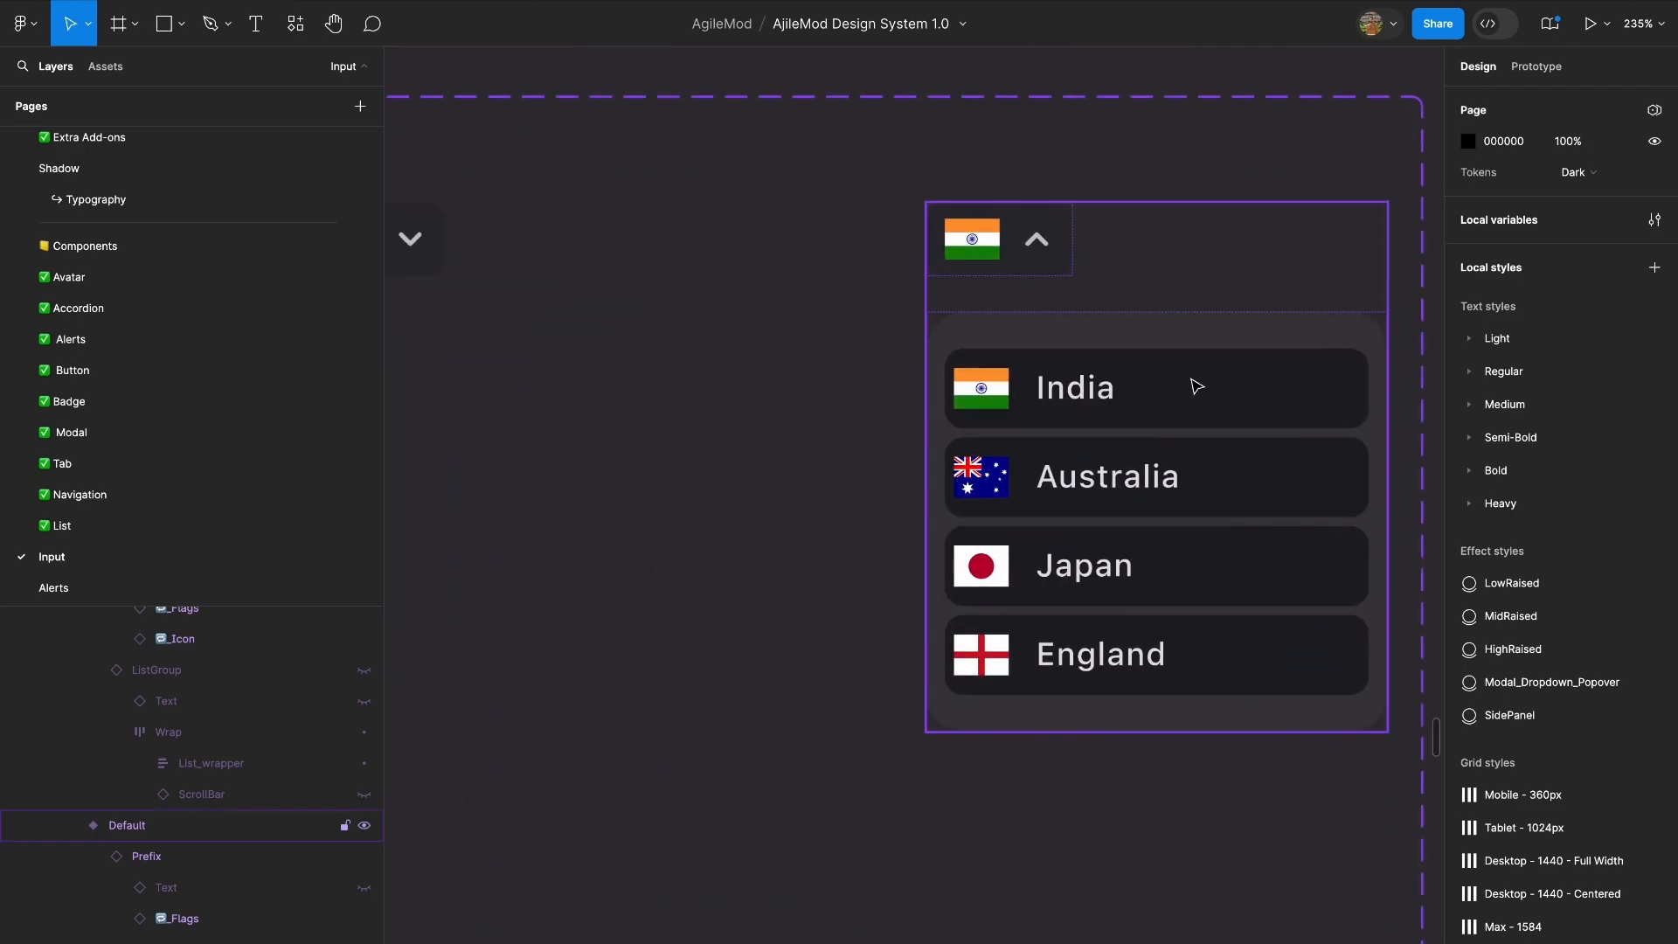
# Resize the expanded Default variant of the country dropdown to 64 × 32 so it frames only the flag and chevron.
pyautogui.click(1171, 568)
pyautogui.moveTo(1123, 733); pyautogui.dragTo(1132, 276)
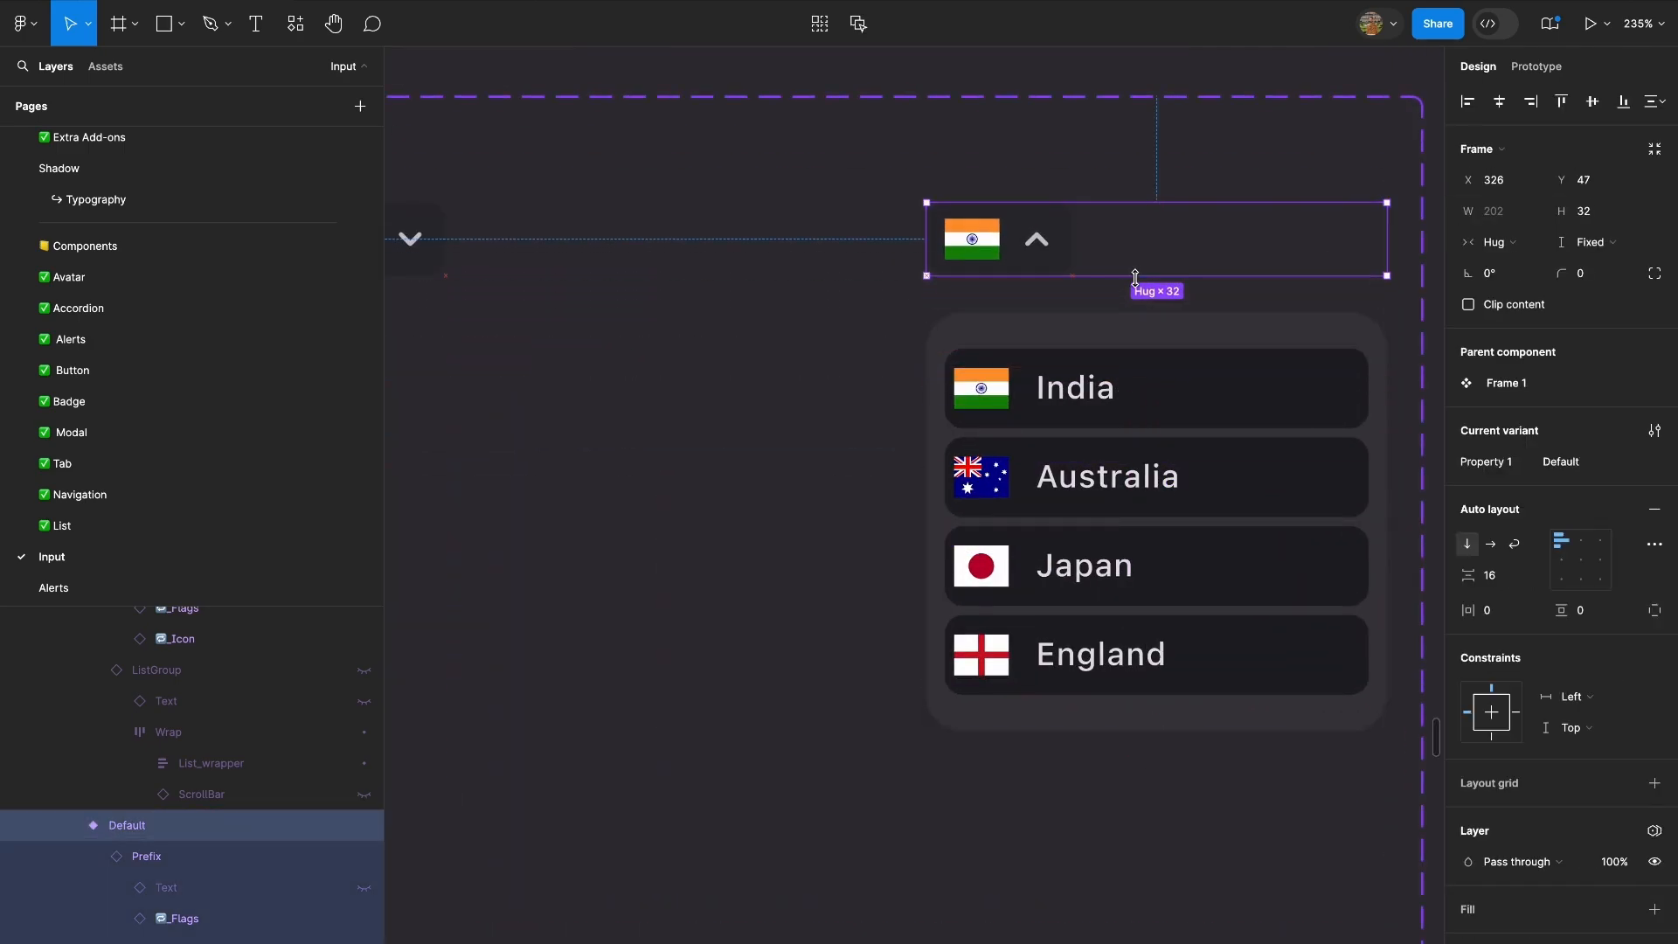
pyautogui.moveTo(1385, 235); pyautogui.dragTo(1078, 241)
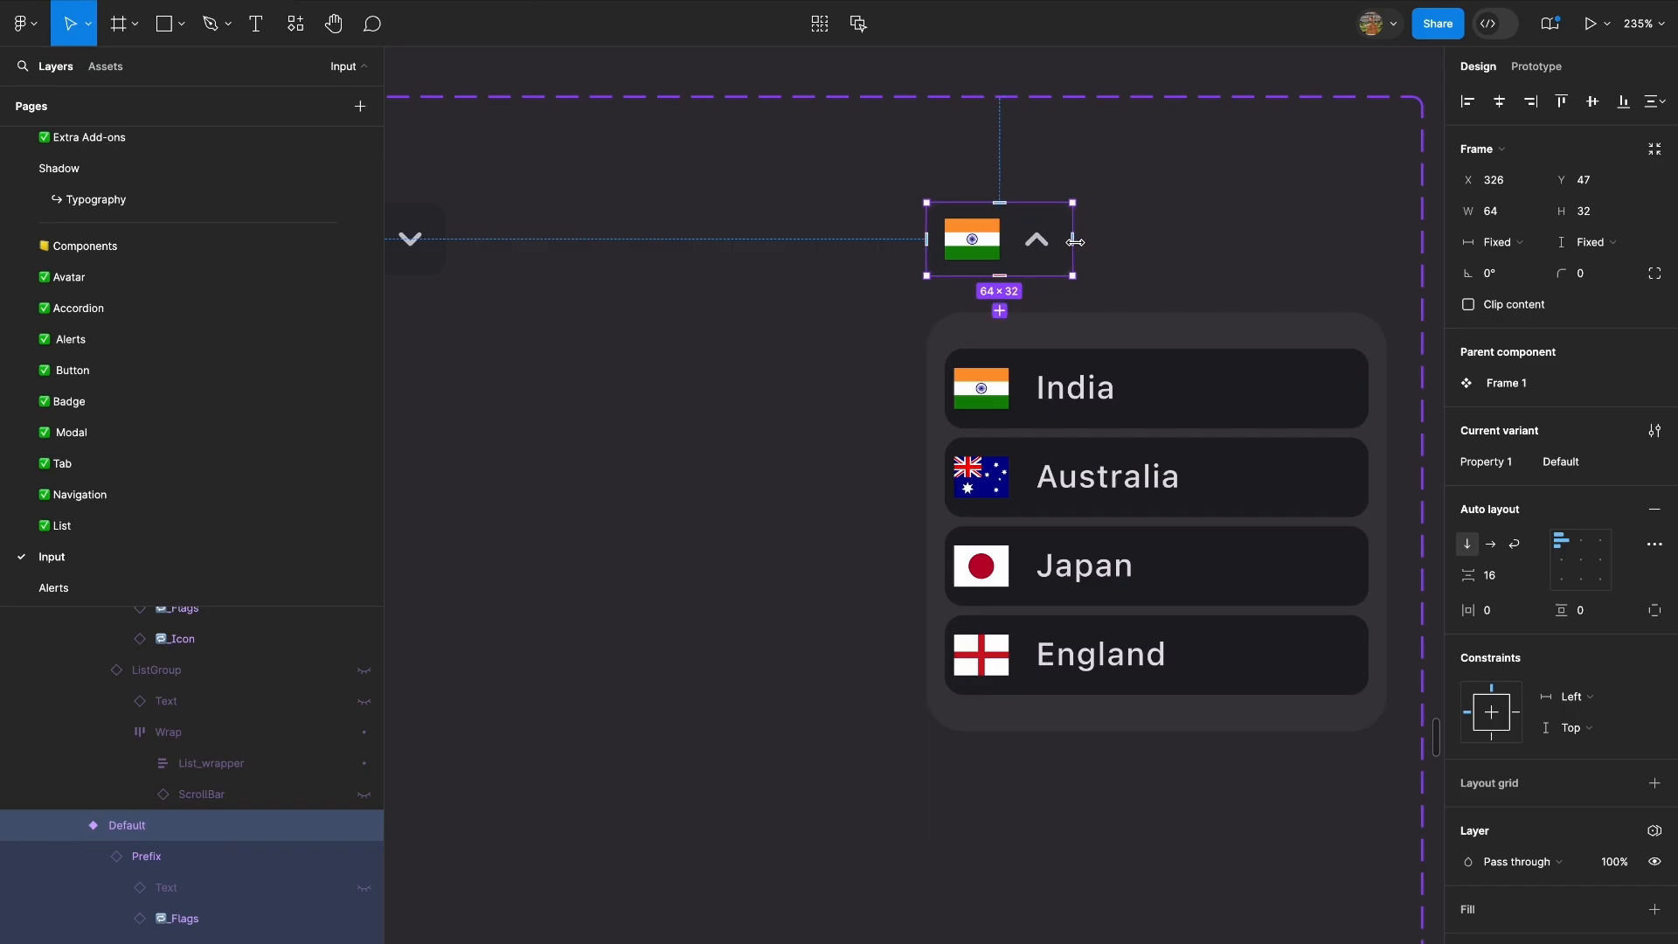
# Test opening and closing the Country flag dropdown repeatedly in the prototype preview.
pyautogui.scroll(-6, 1075, 242)
pyautogui.click(769, 119)
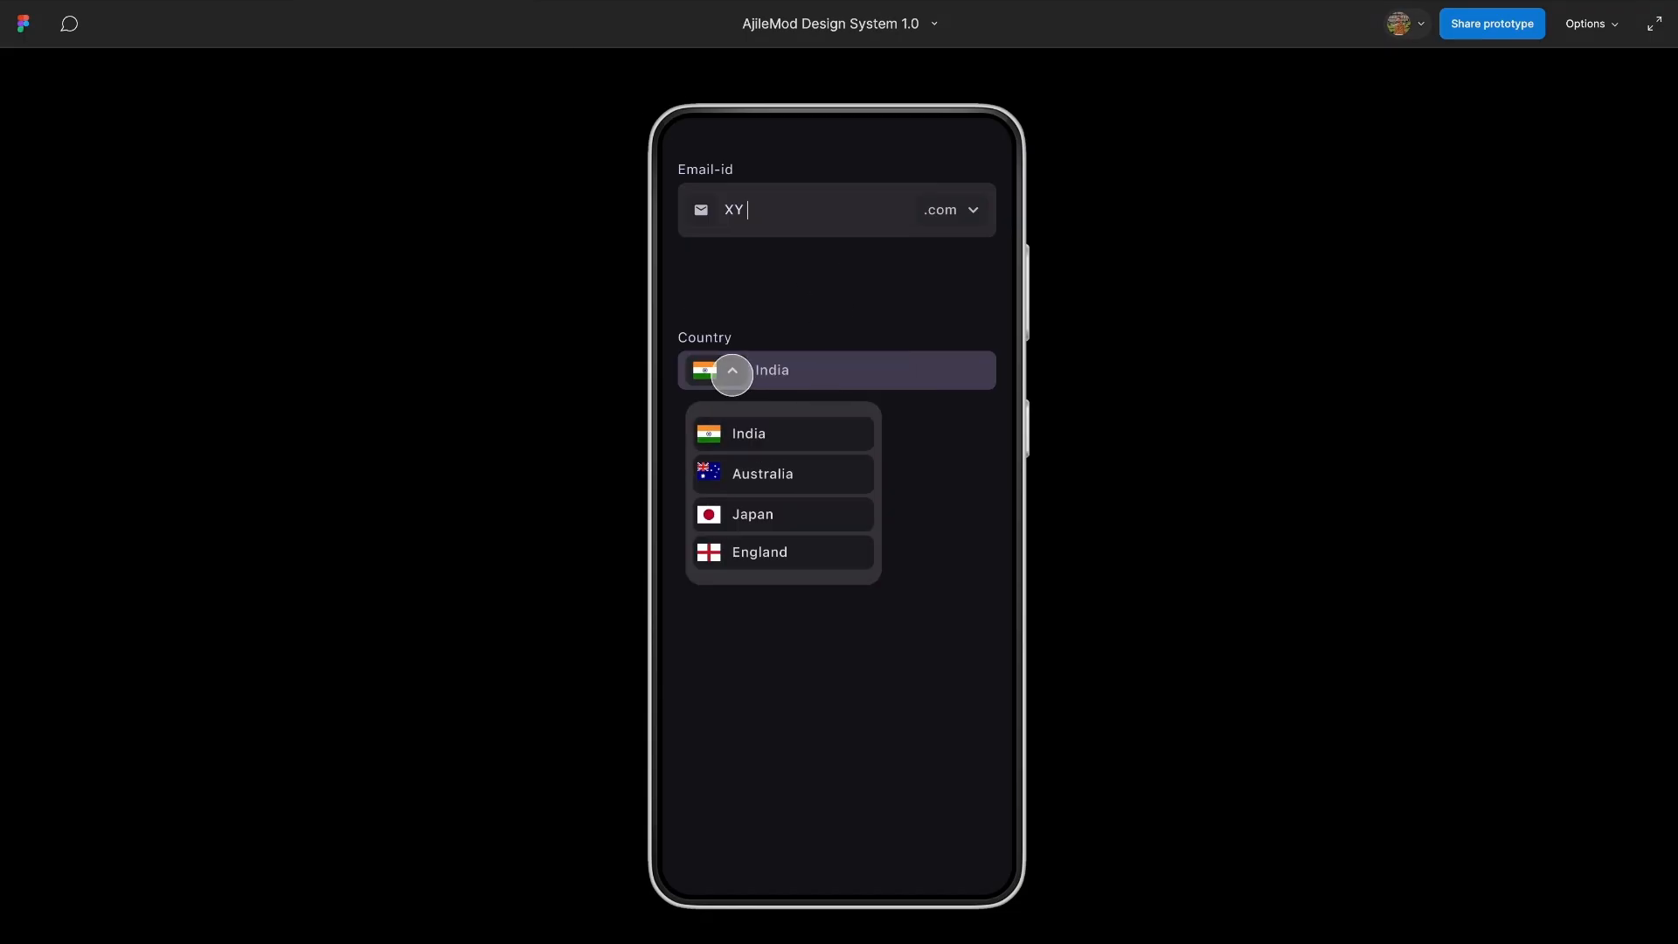
pyautogui.click(732, 374)
pyautogui.click(732, 374)
pyautogui.click(733, 374)
pyautogui.click(732, 374)
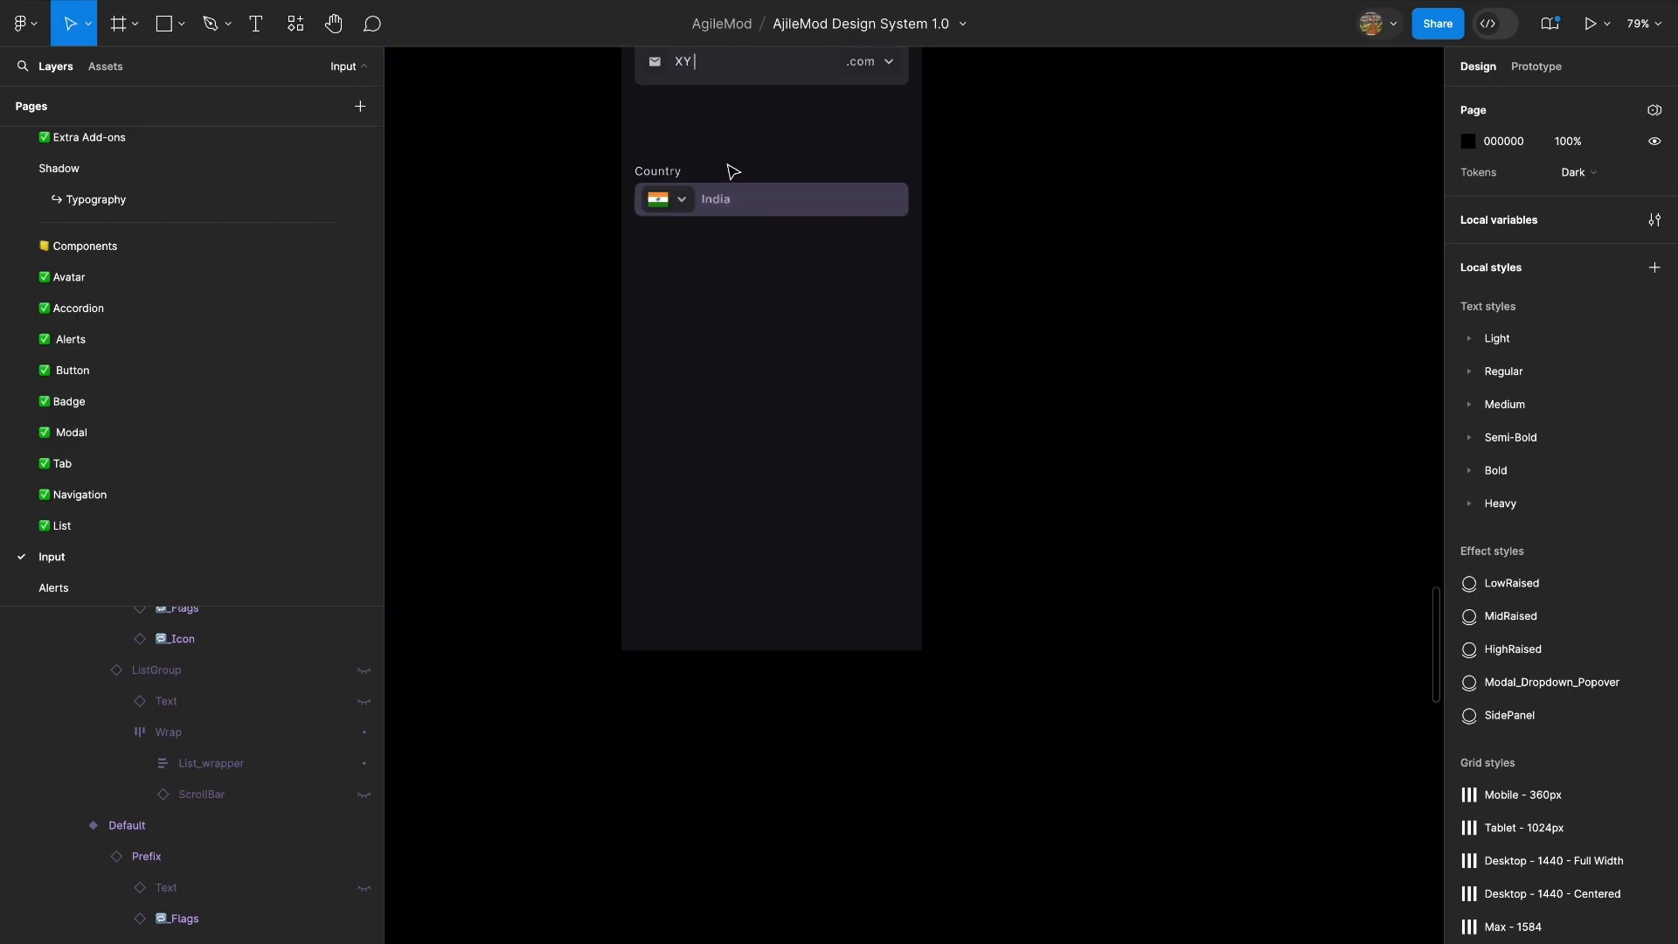
# Switch the flag dropdown in the Android Large - 1 Country field to its Default variant.
pyautogui.scroll(5, 677, 204)
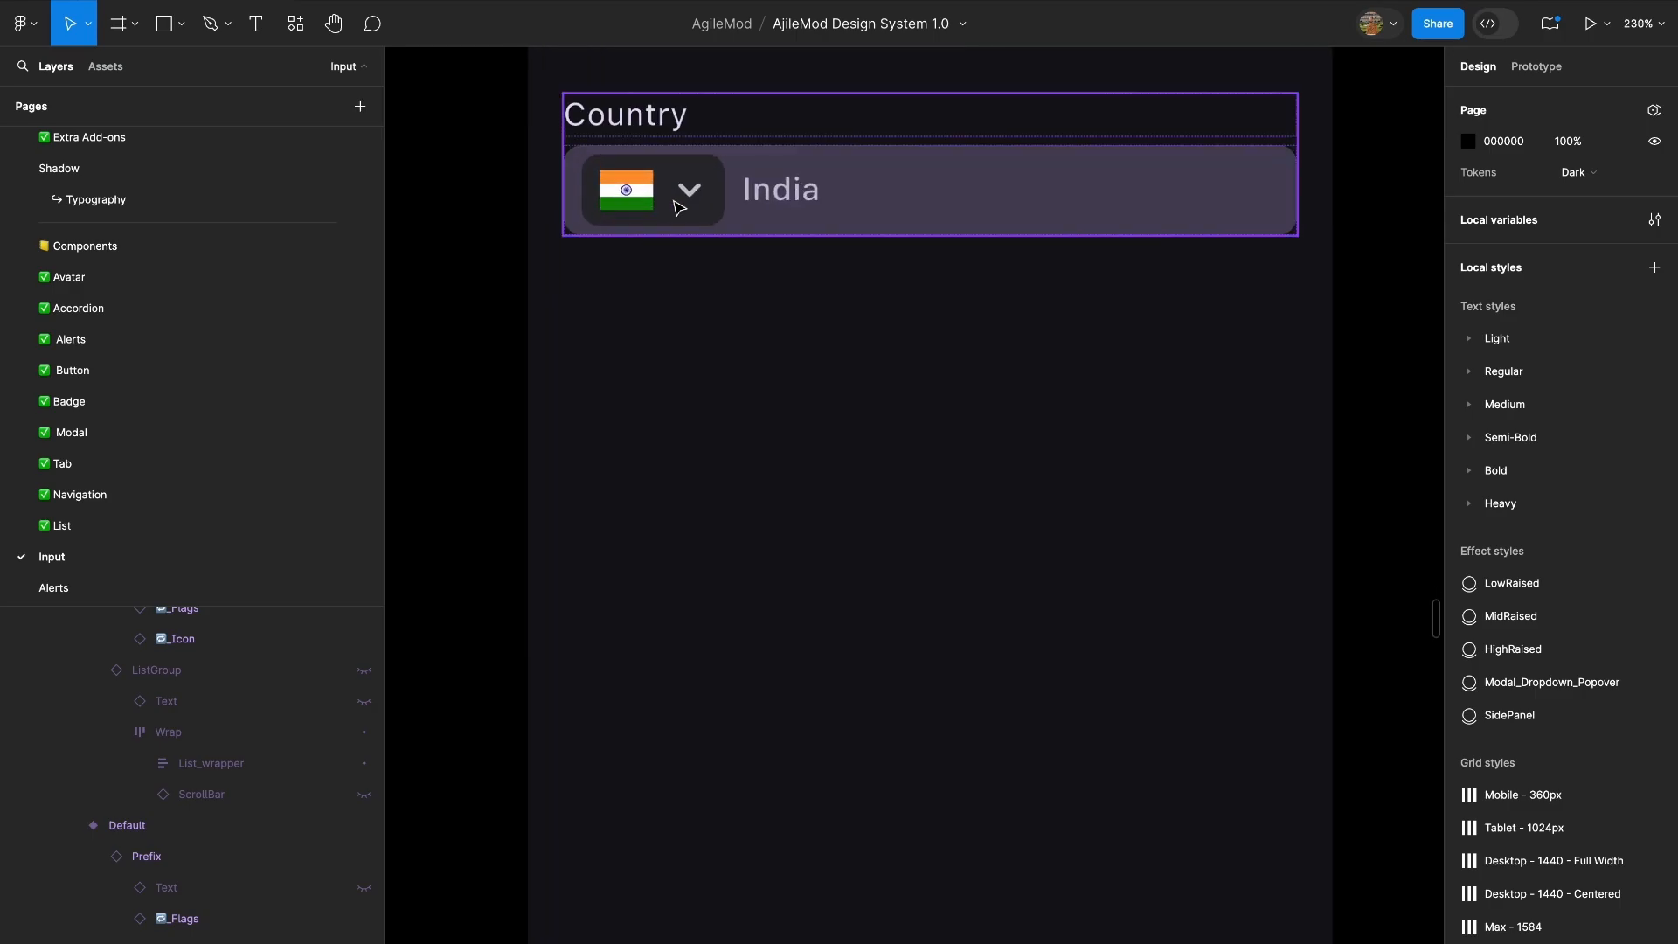
pyautogui.doubleClick(697, 178)
pyautogui.click(1596, 351)
pyautogui.click(1587, 329)
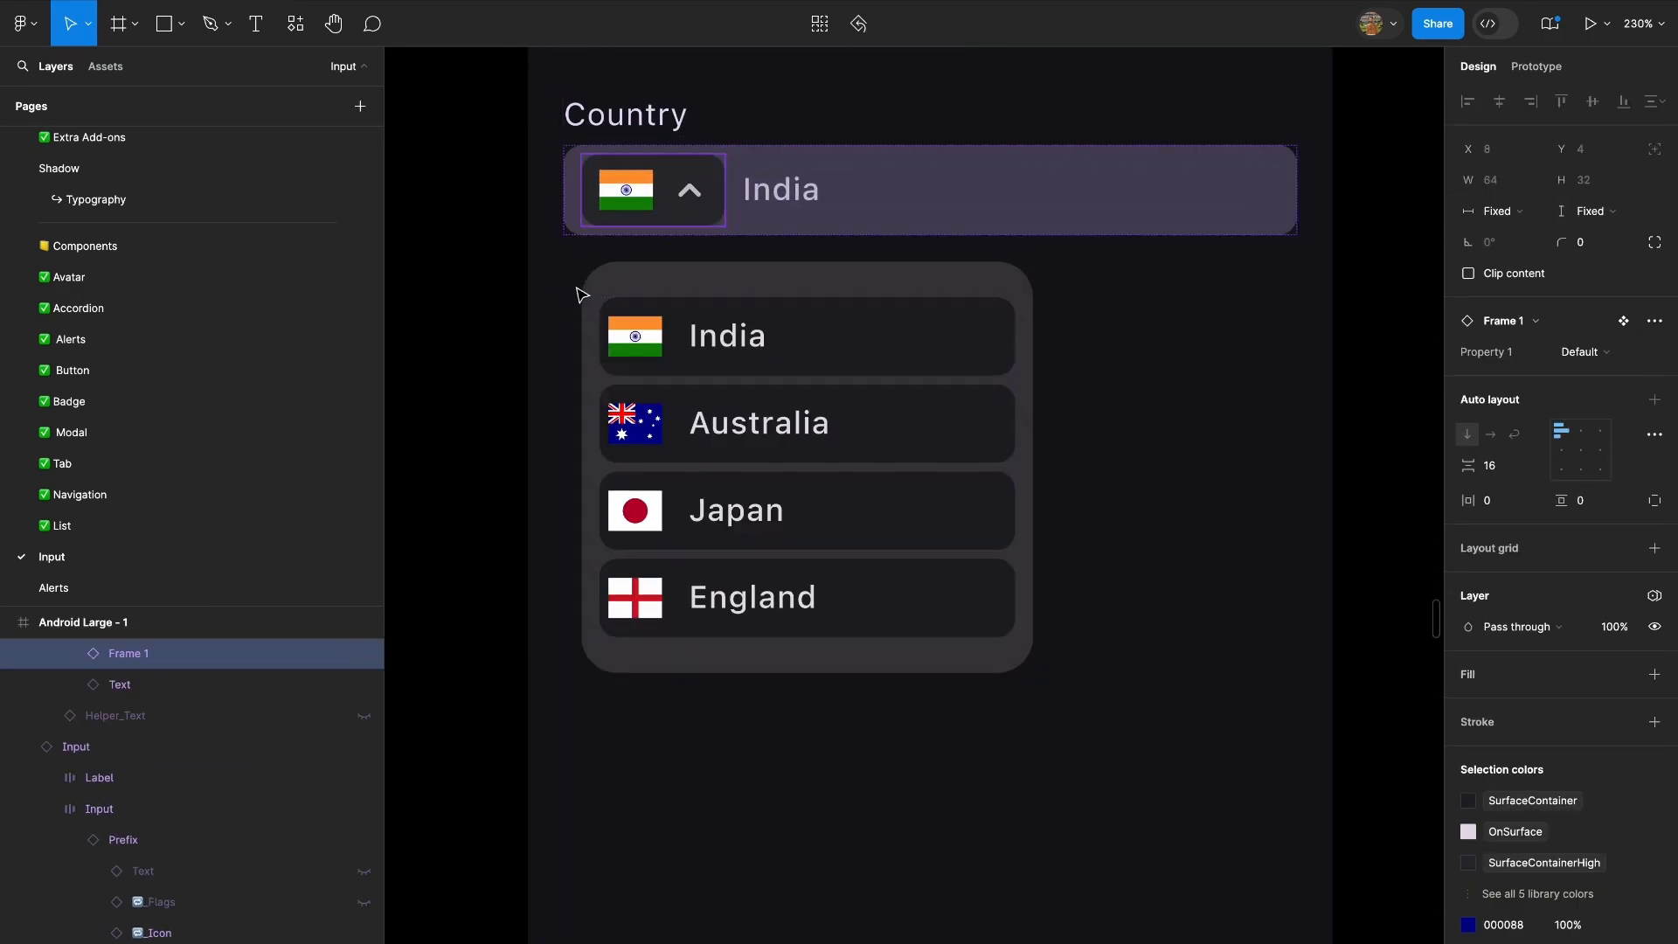
# Give the ListGroup in the country dropdown component's Default variant an absolute position.
pyautogui.scroll(5, 579, 290)
pyautogui.doubleClick(671, 308)
pyautogui.scroll(3, 657, 354)
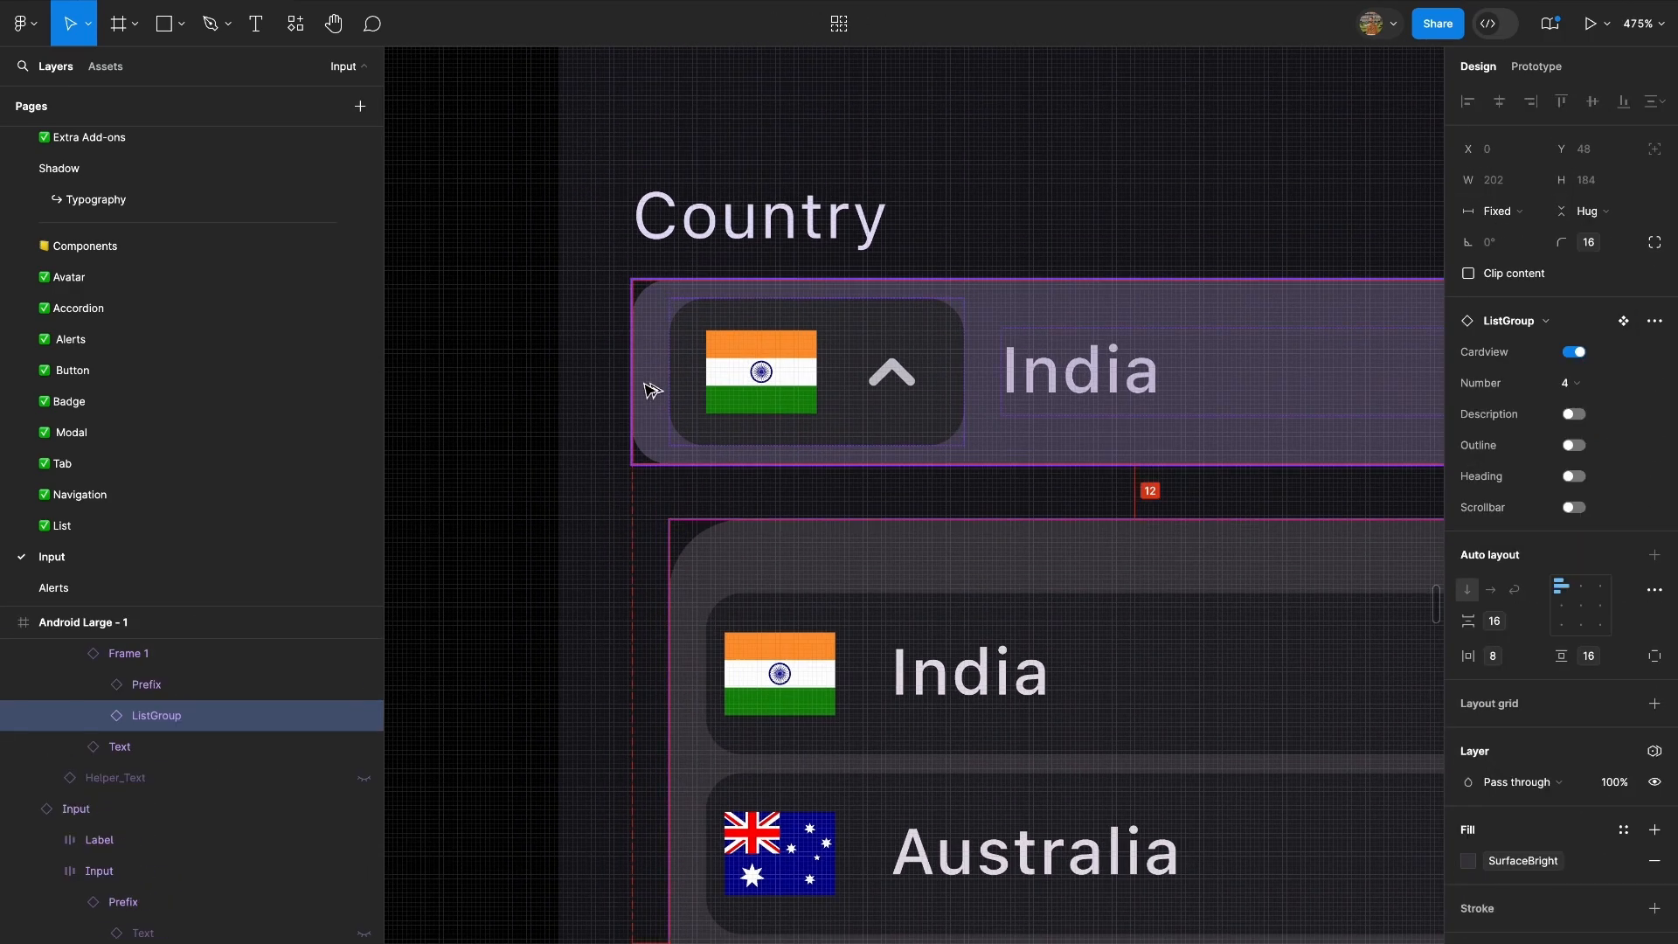
pyautogui.scroll(-10, 559, 699)
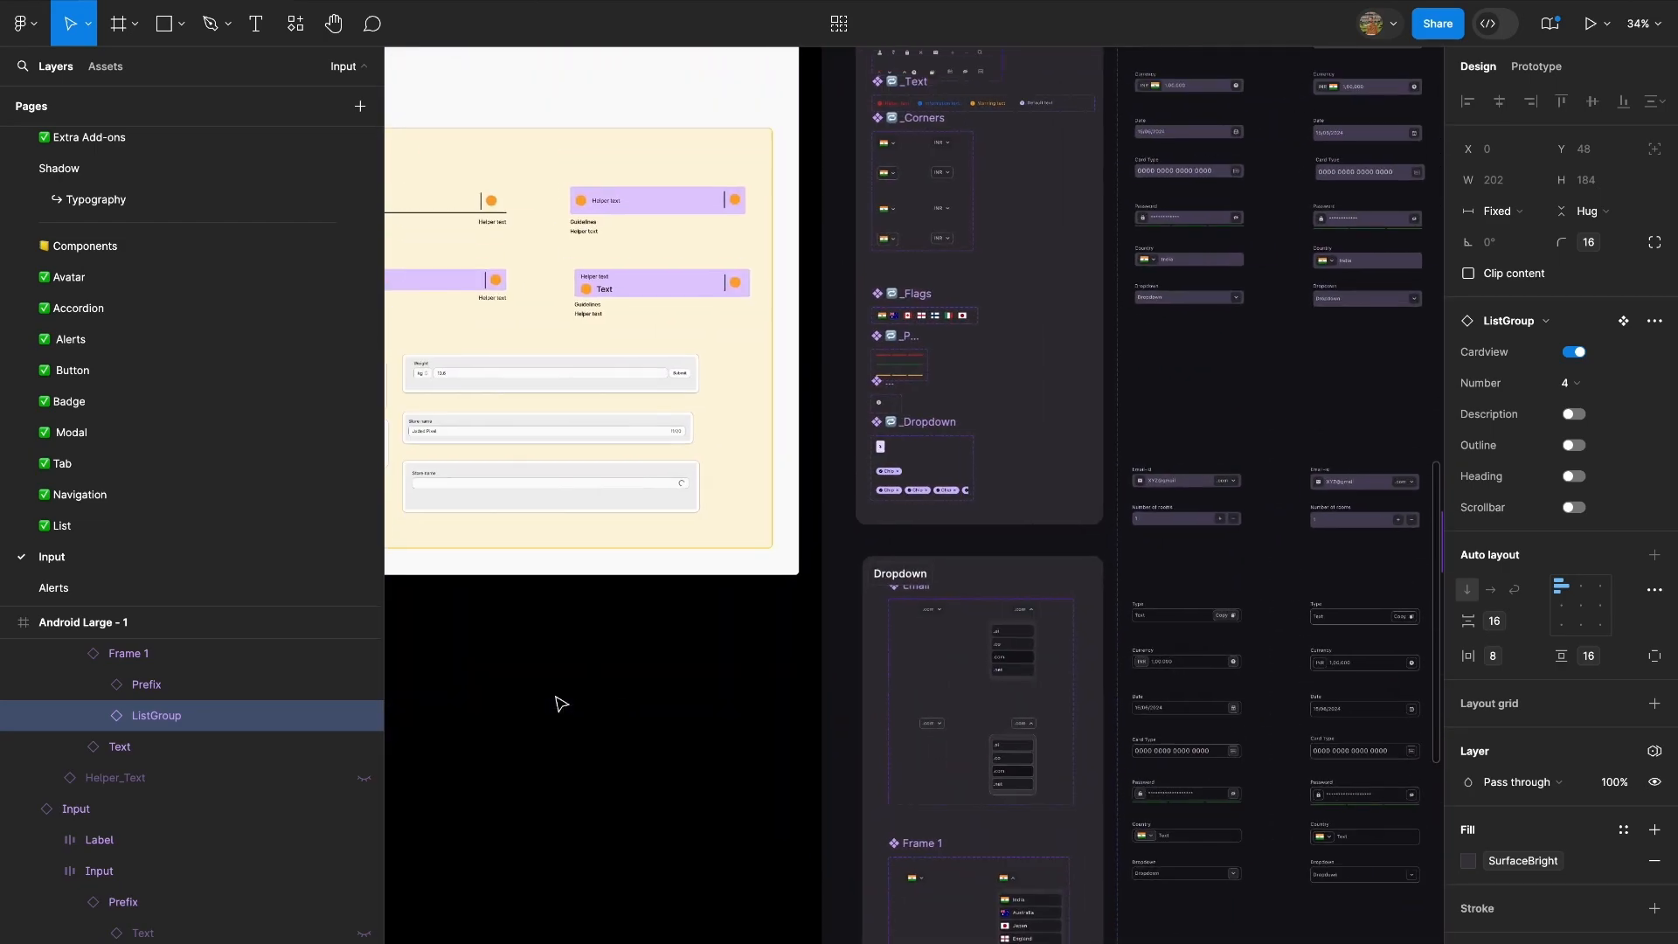
pyautogui.scroll(-3, 900, 638)
pyautogui.scroll(6, 884, 689)
pyautogui.click(988, 531)
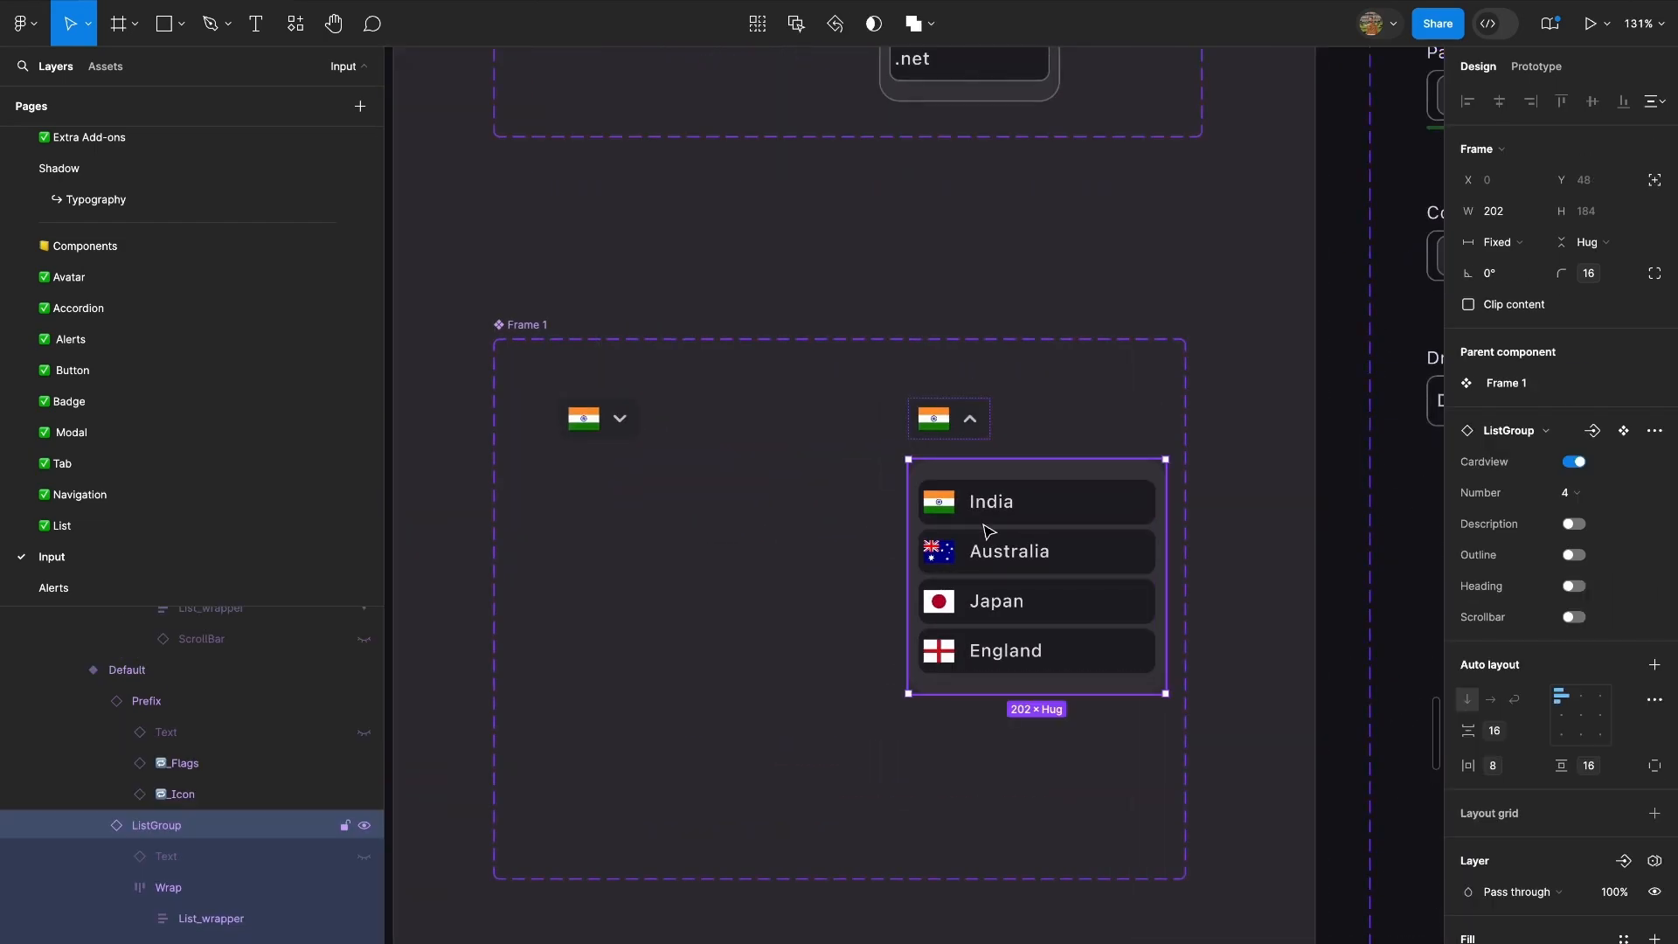
pyautogui.hotkey('shift', '2')
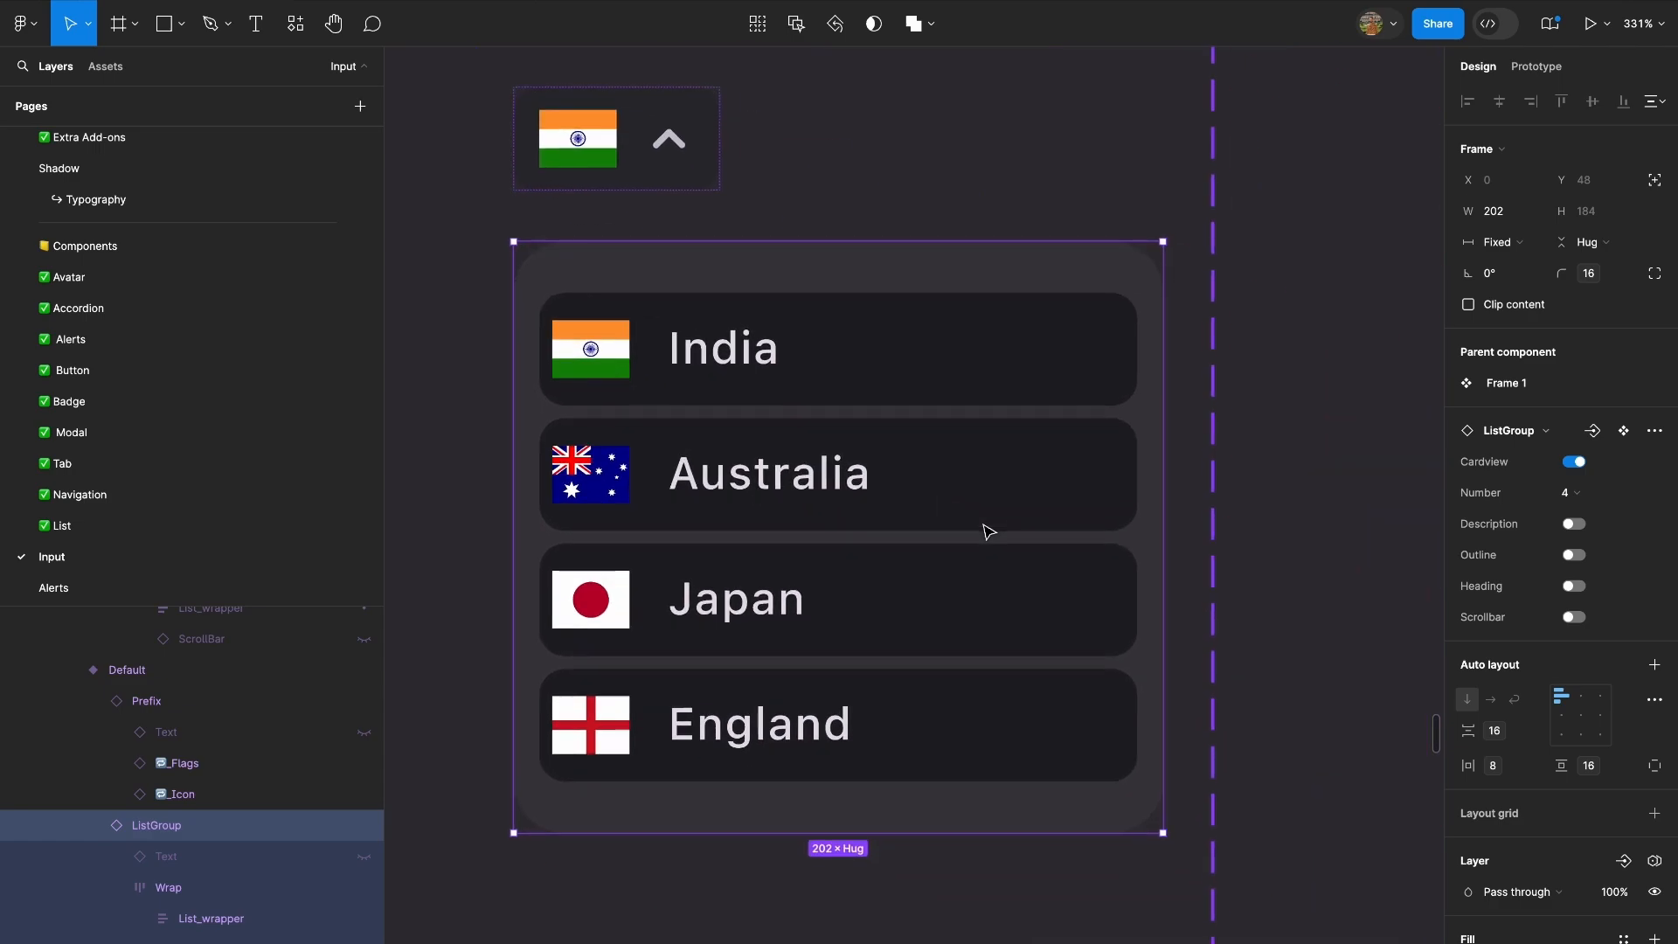
pyautogui.click(1655, 182)
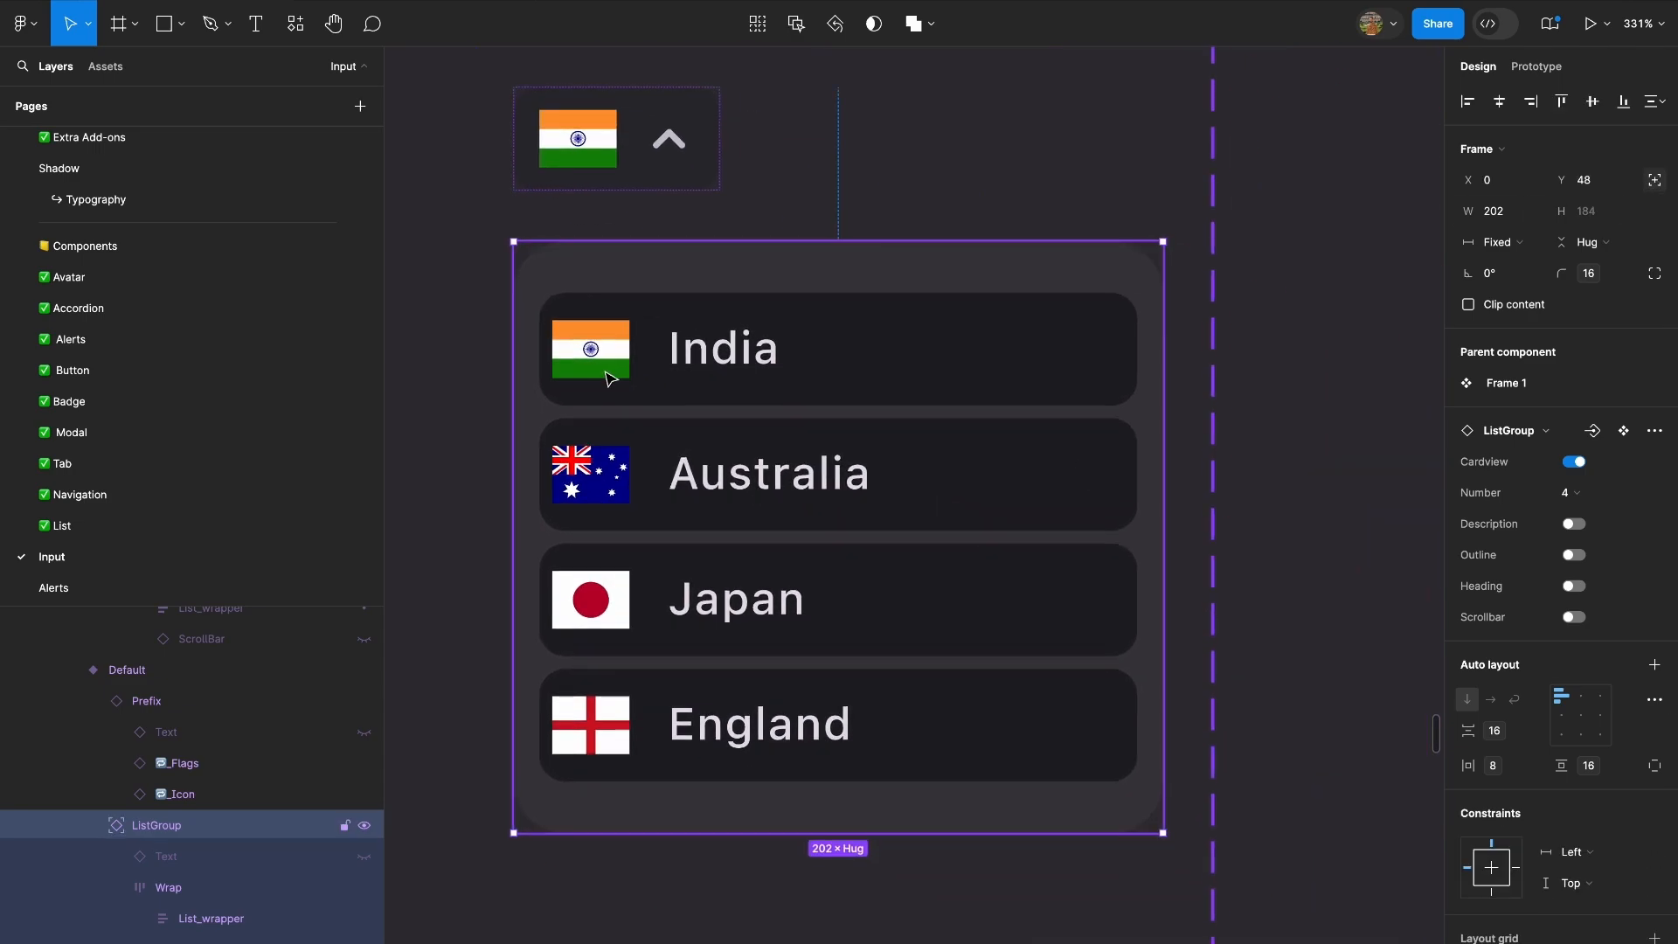
# Extend the ListGroup's left edge outward to X -8, making the list 210 wide, and check it in the preview.
pyautogui.moveTo(499, 368); pyautogui.dragTo(485, 368)
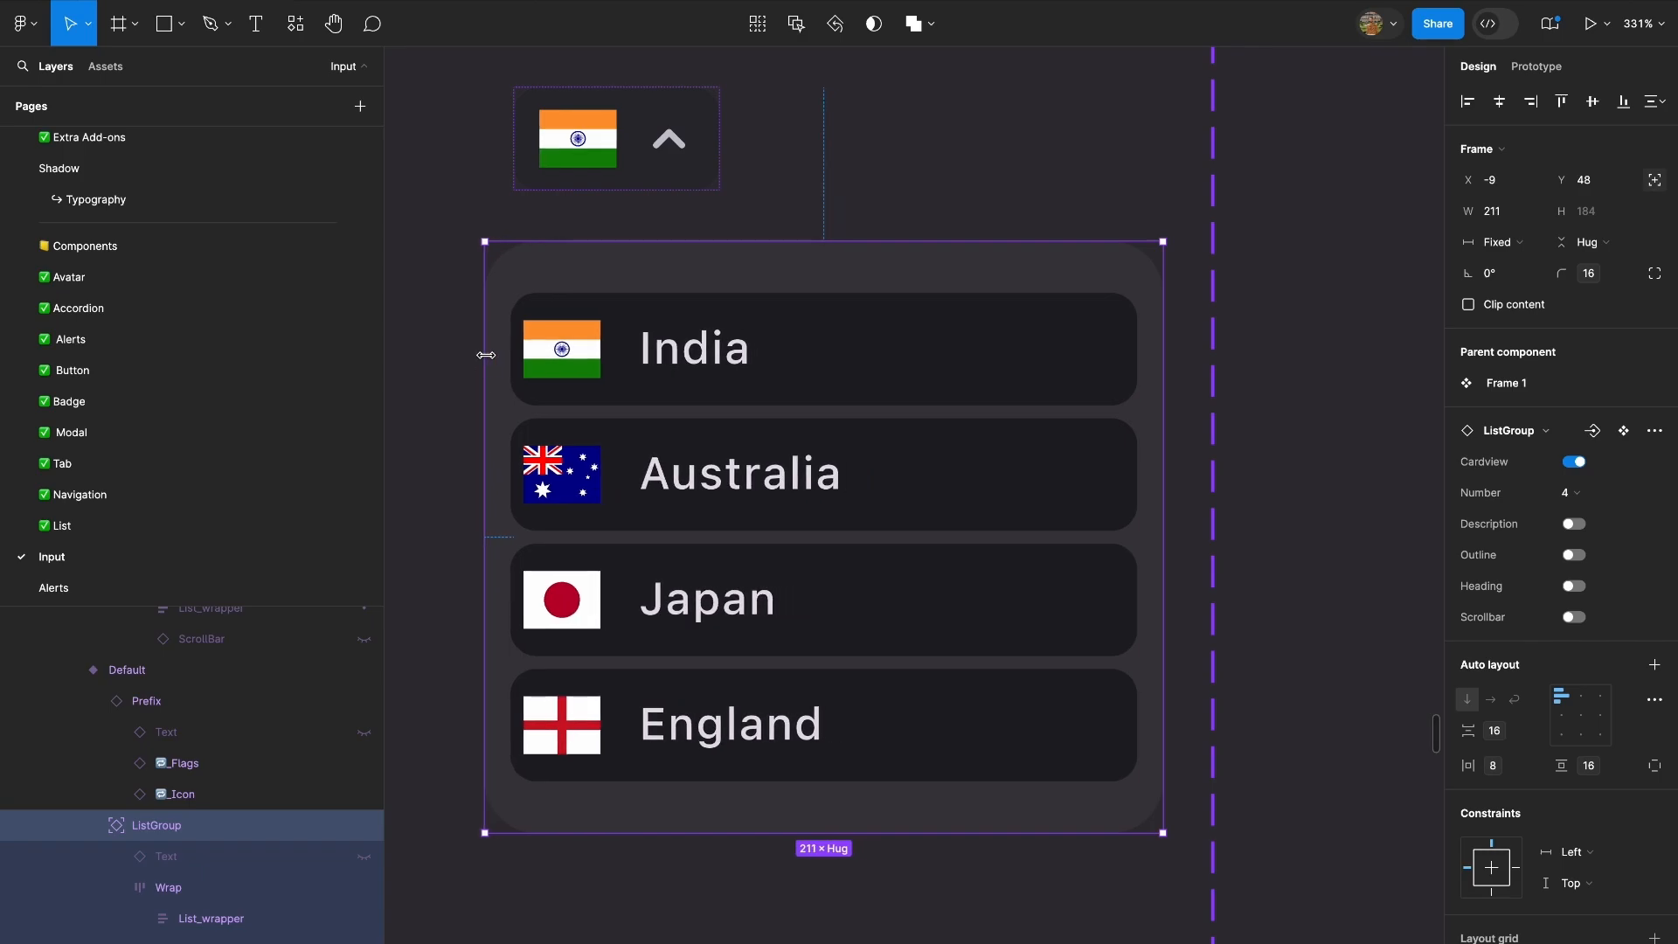
pyautogui.scroll(5, 515, 170)
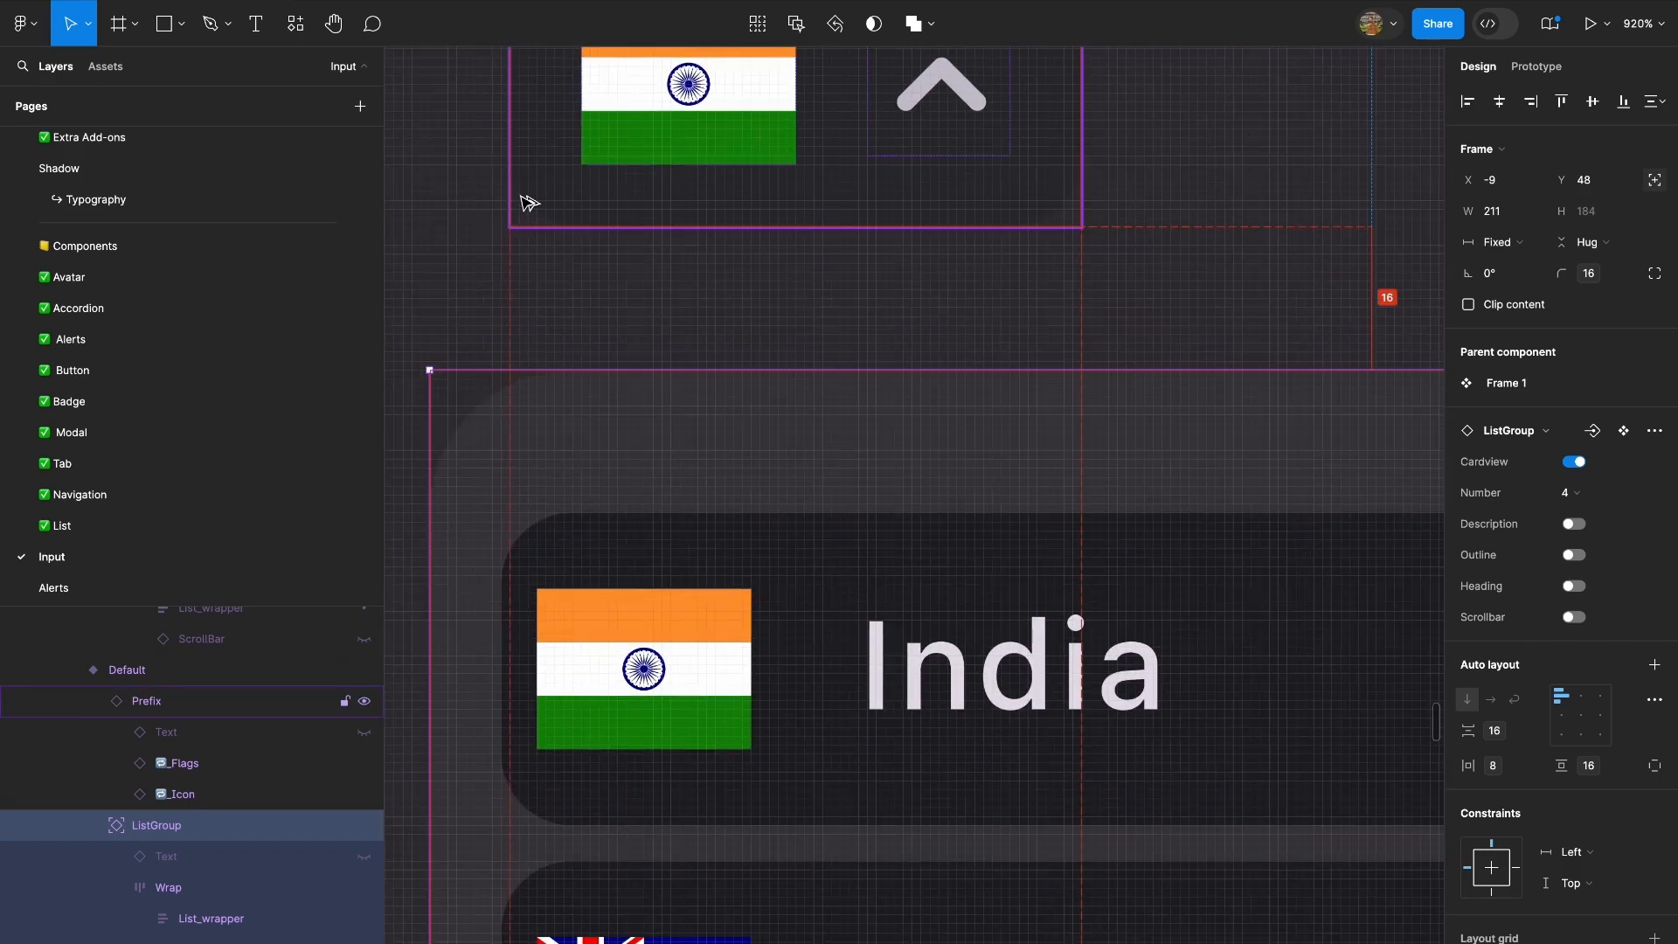
pyautogui.scroll(3, 428, 551)
pyautogui.moveTo(429, 551); pyautogui.dragTo(449, 549)
pyautogui.scroll(-10, 449, 549)
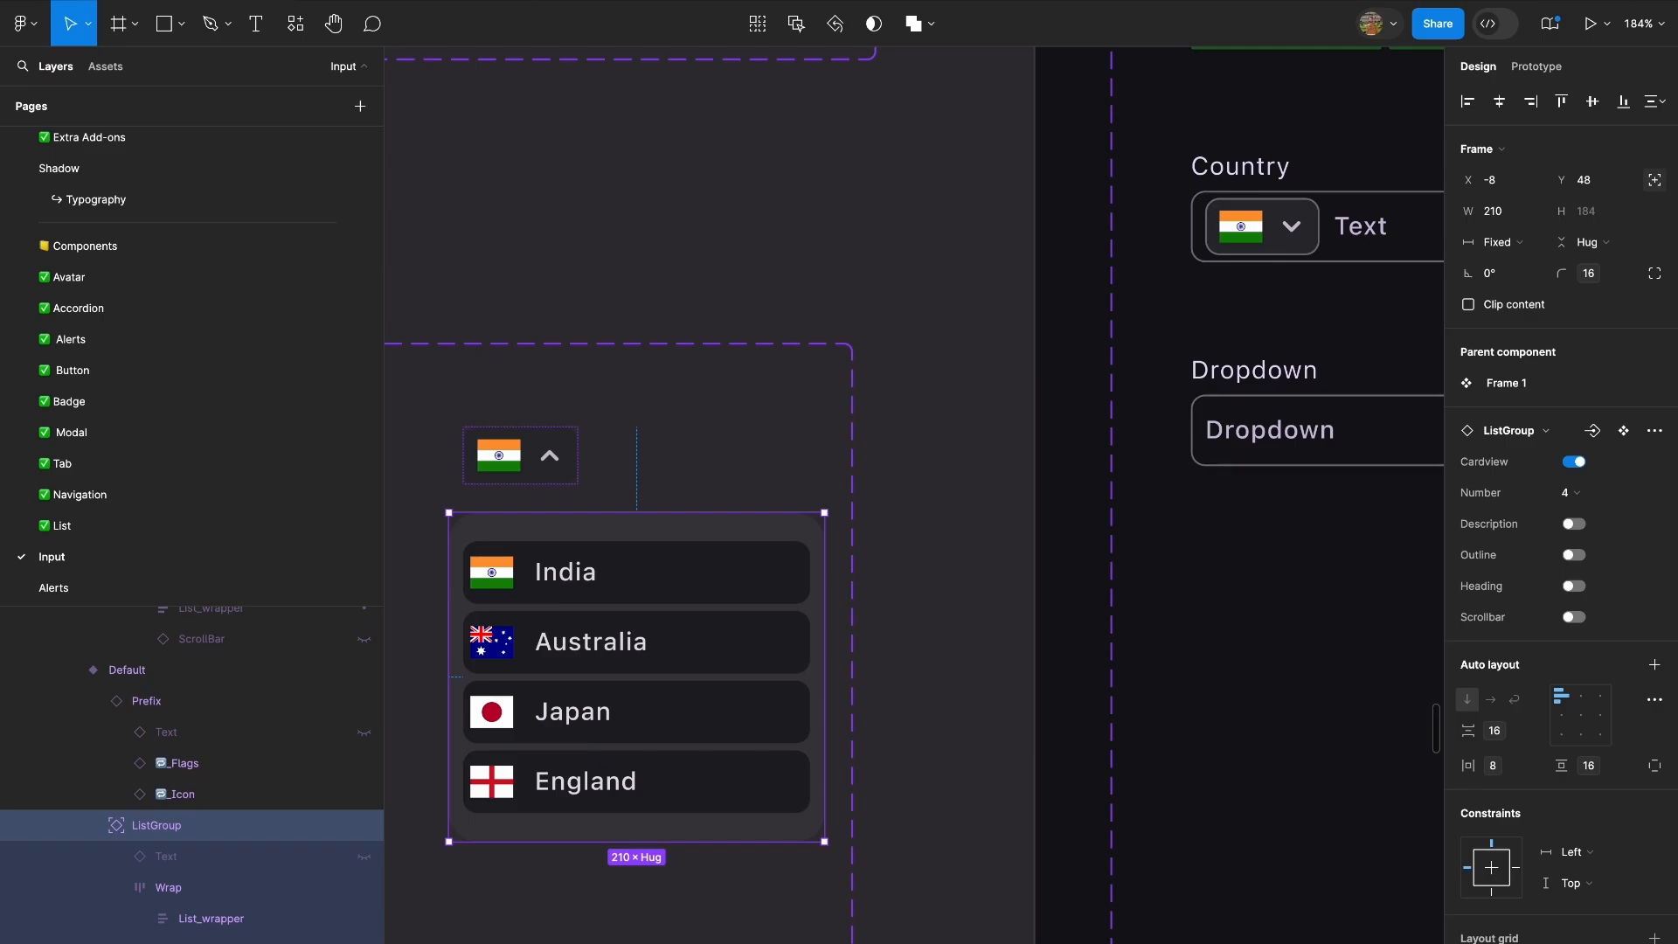
# Duplicate the Android Large - 1 frame and place the copy beside the original.
pyautogui.scroll(-10, 751, 358)
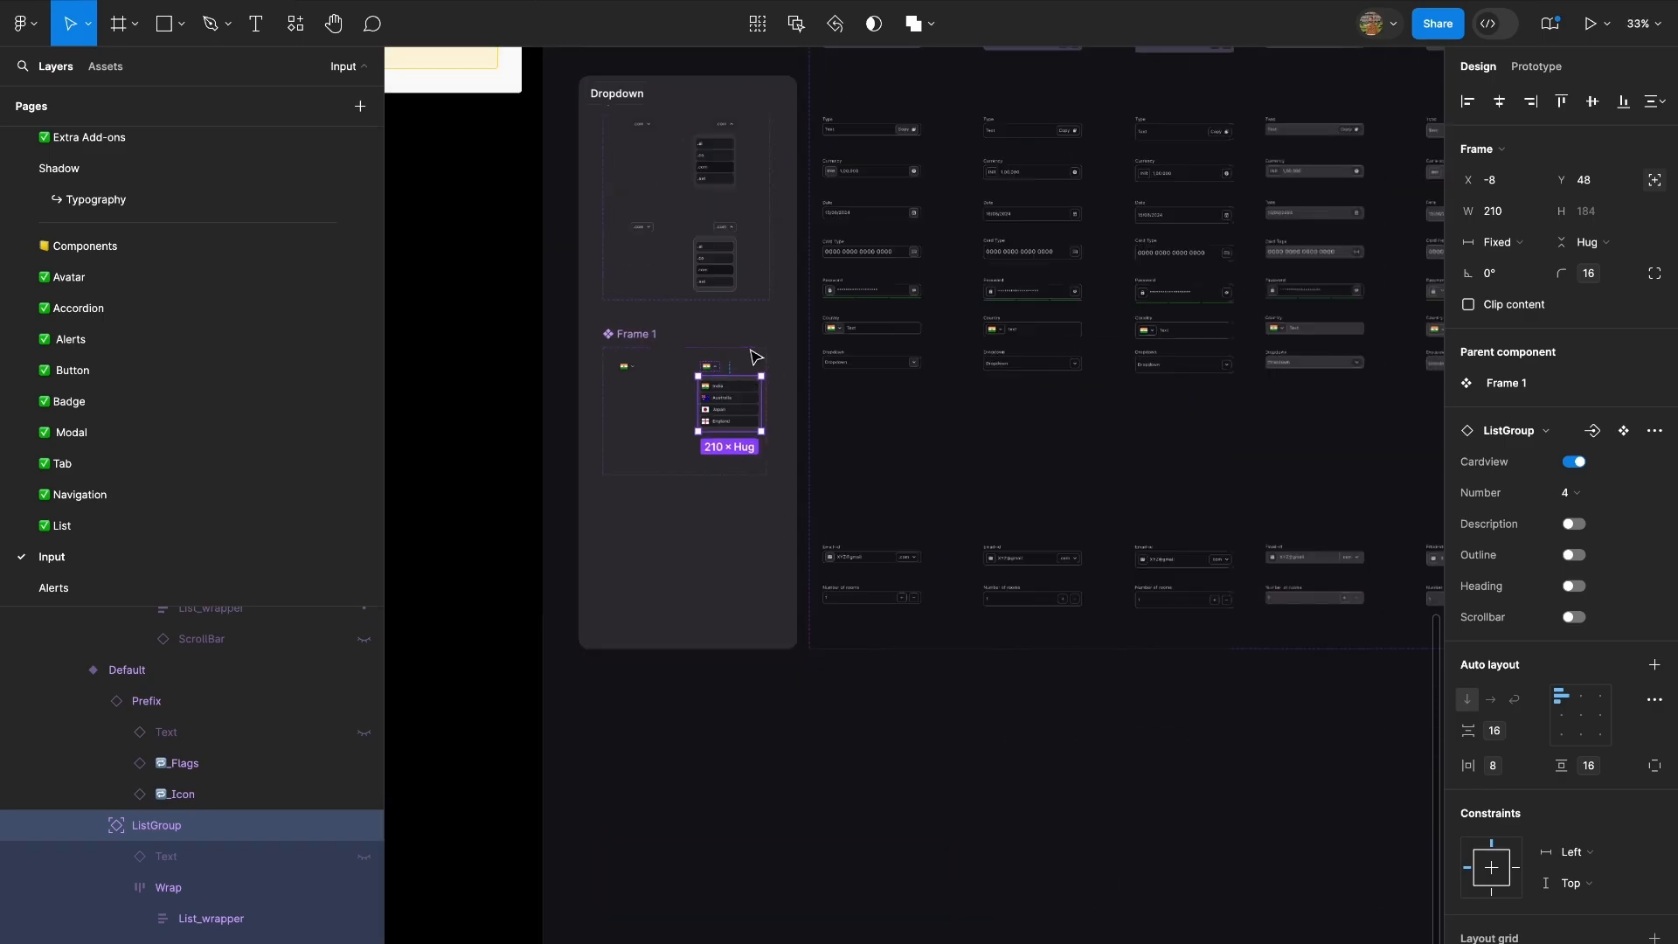
pyautogui.scroll(-2, 970, 577)
pyautogui.hscroll(2, 970, 577)
pyautogui.click(873, 611)
pyautogui.scroll(5, 861, 612)
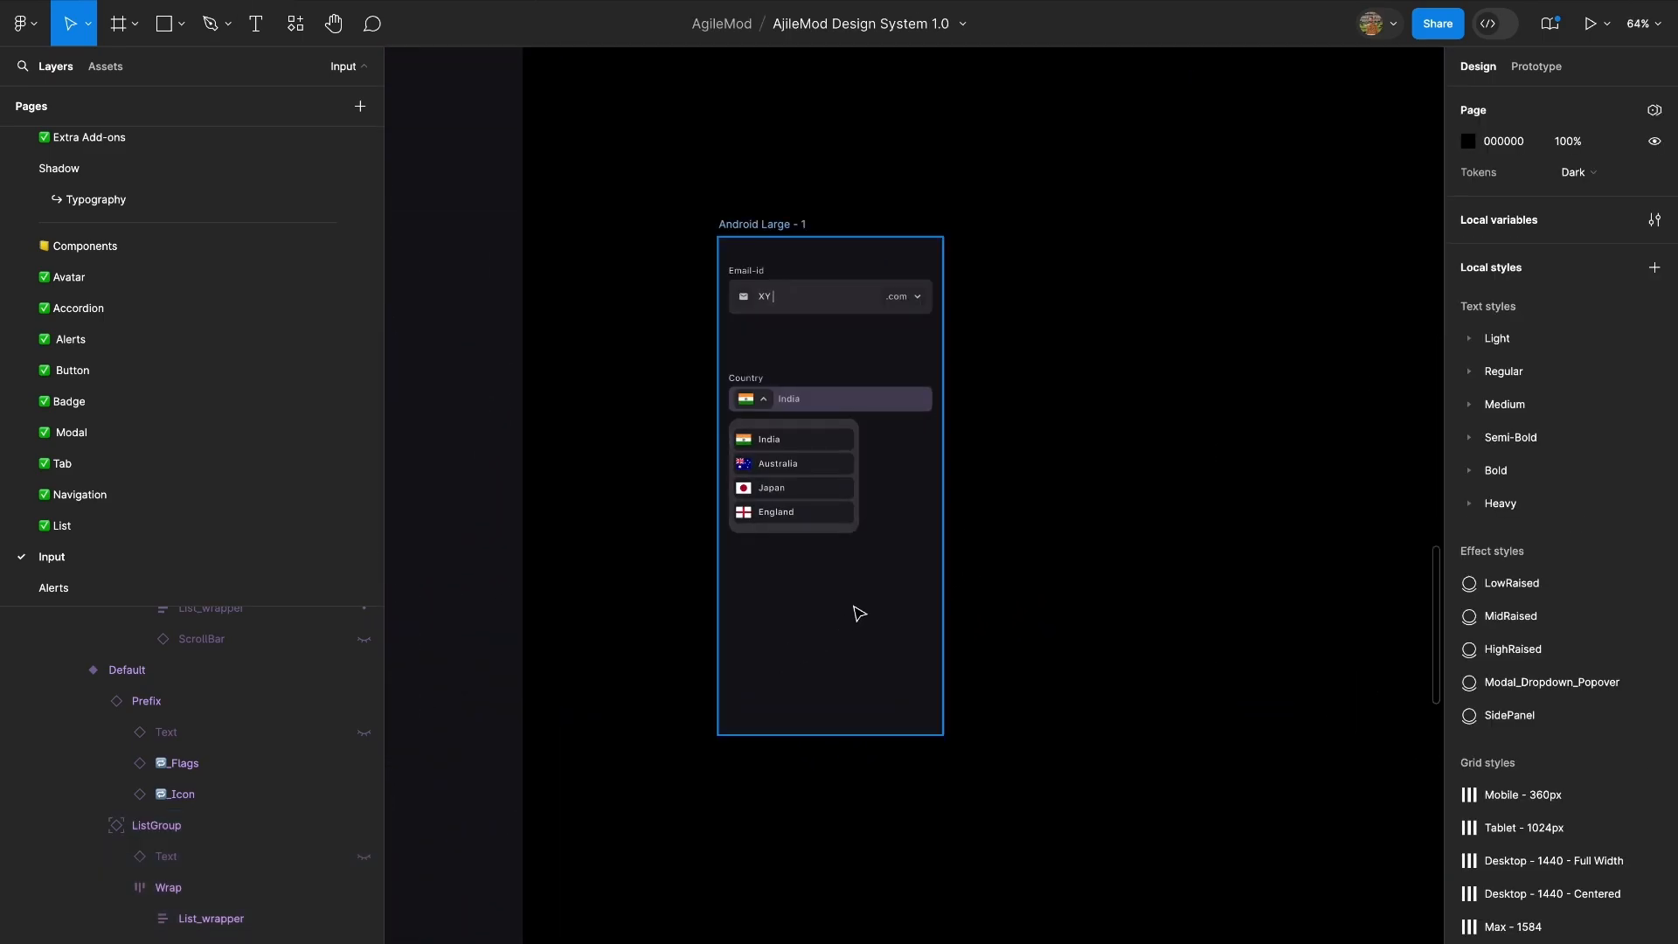
pyautogui.click(856, 610)
pyautogui.moveTo(857, 610); pyautogui.dragTo(1119, 604)
# Link the Japan list item in Android Large - 1 to Android Large - 3 on tap, Instant, resetting scroll position and component state.
pyautogui.scroll(5, 834, 446)
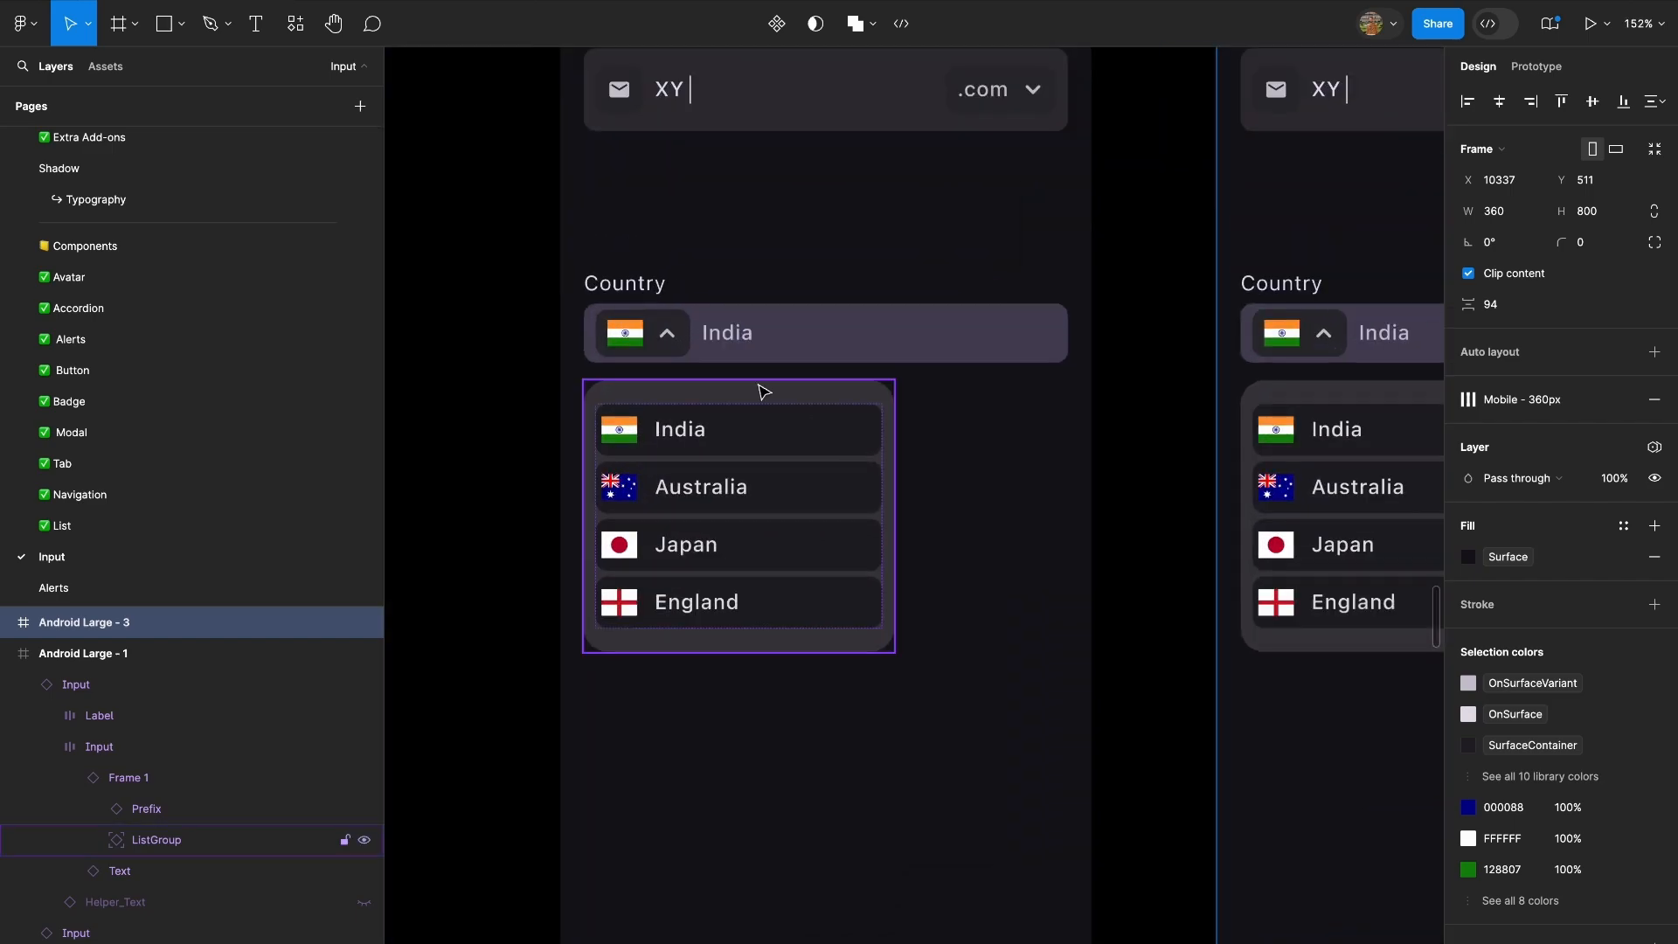
pyautogui.keyDown('super'); pyautogui.click(672, 331); pyautogui.keyUp('super')
pyautogui.hotkey('shift', 'e')
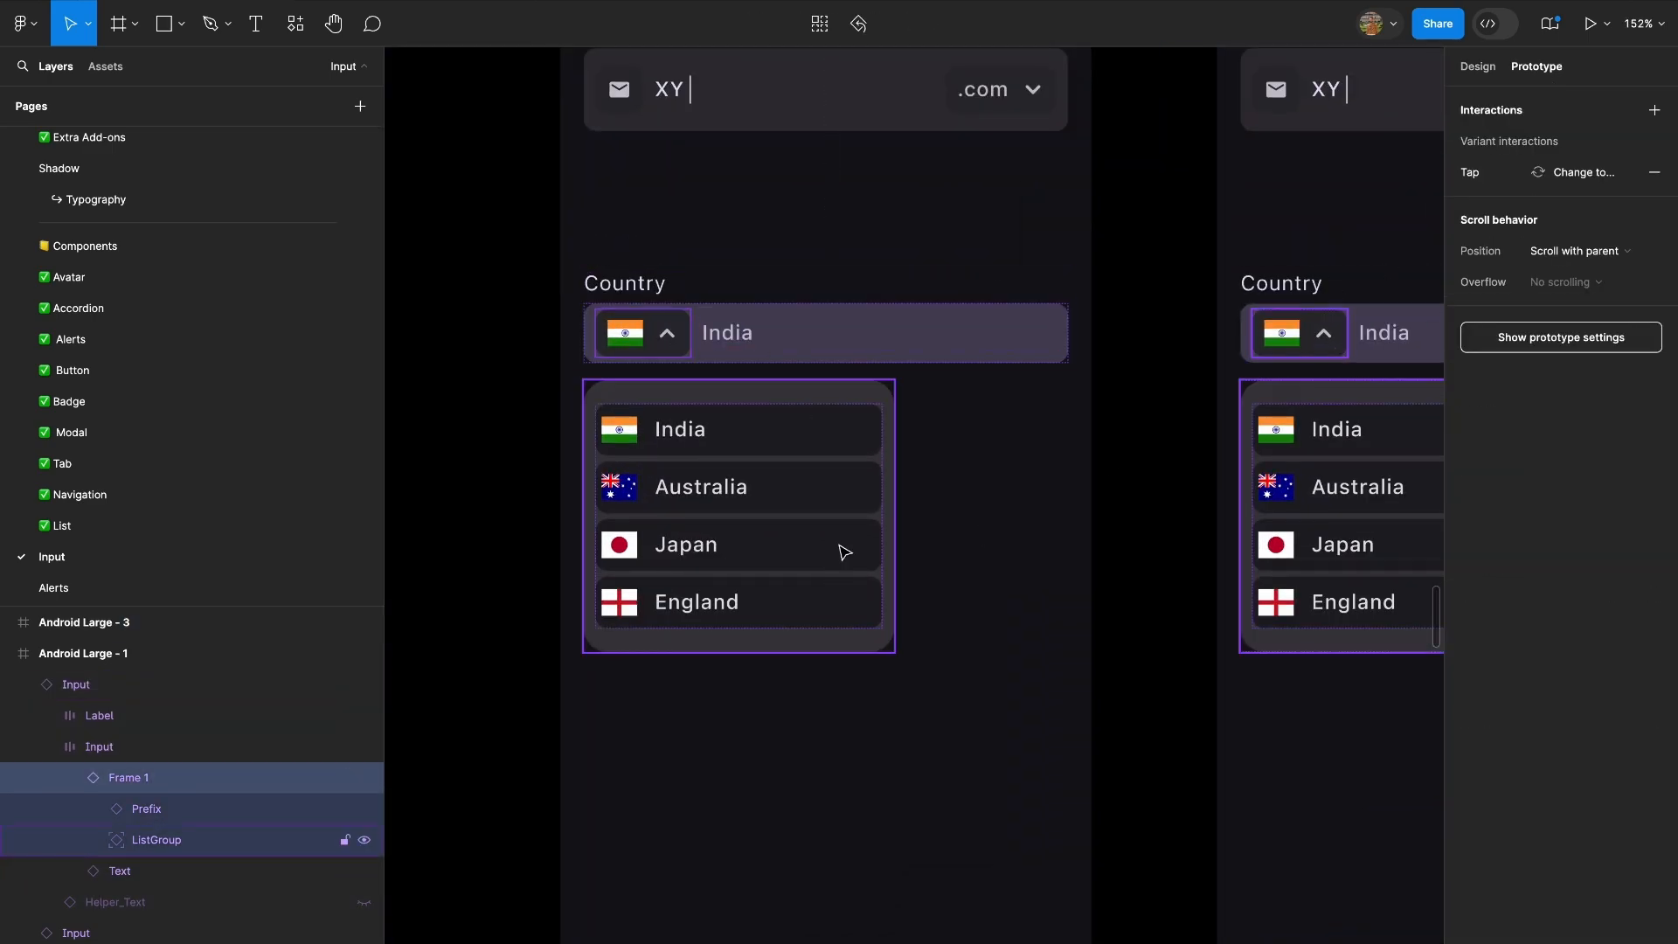
pyautogui.keyDown('super'); pyautogui.click(843, 551); pyautogui.keyUp('super')
pyautogui.scroll(-4, 843, 551)
pyautogui.moveTo(860, 546); pyautogui.dragTo(1045, 577)
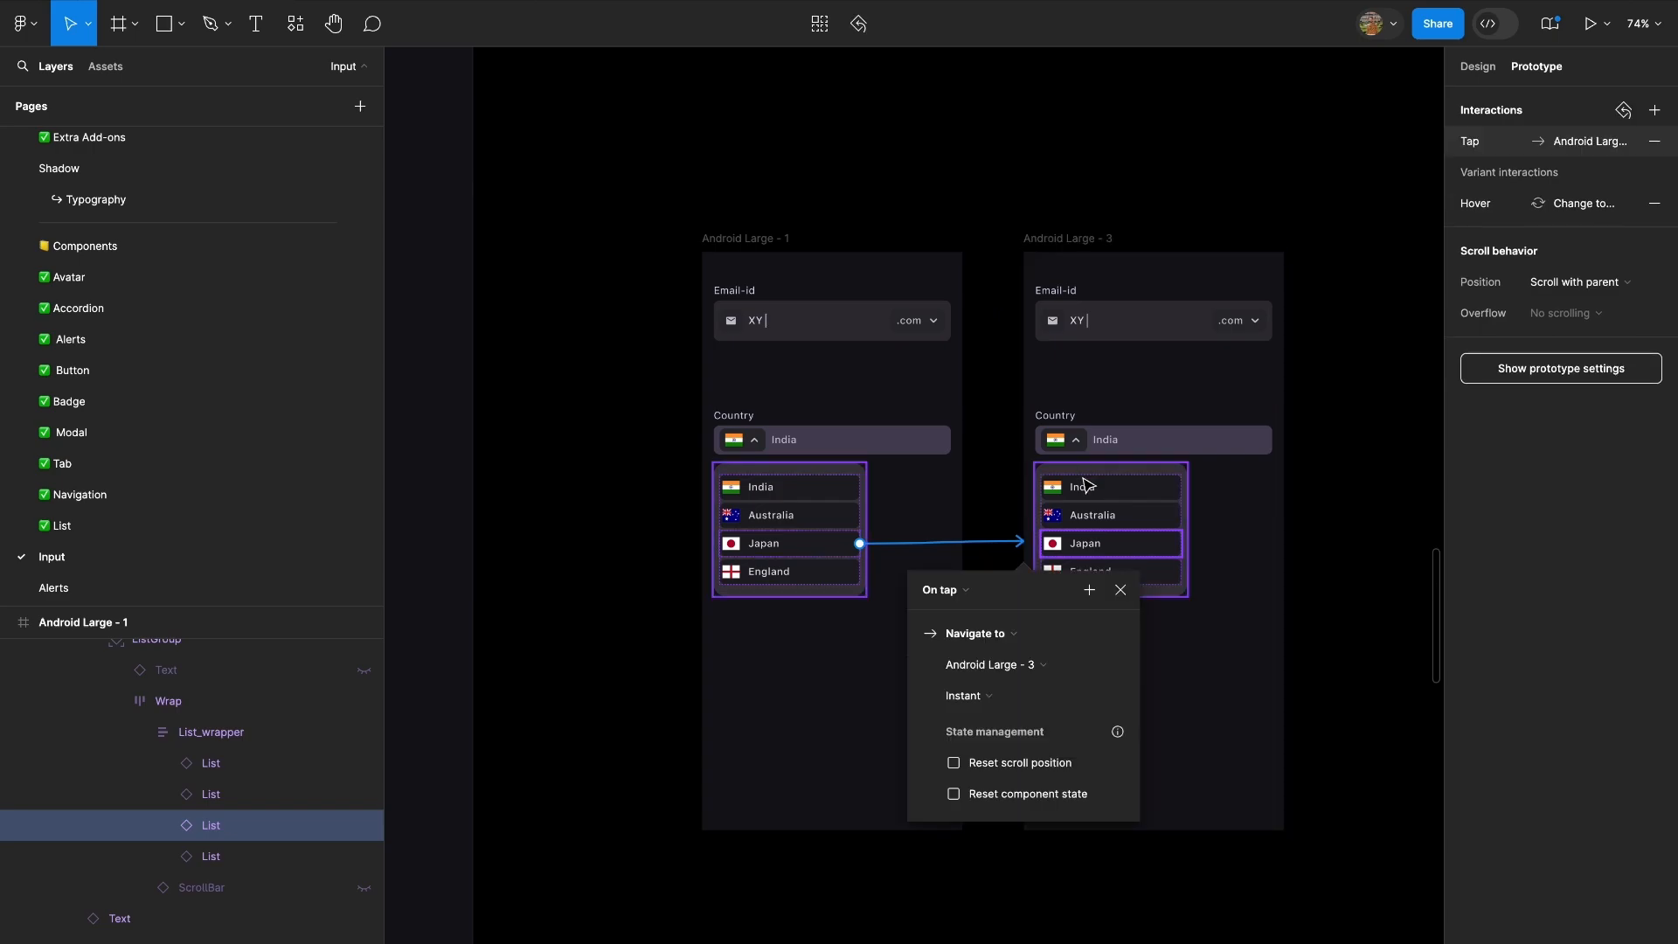
pyautogui.scroll(2, 1040, 594)
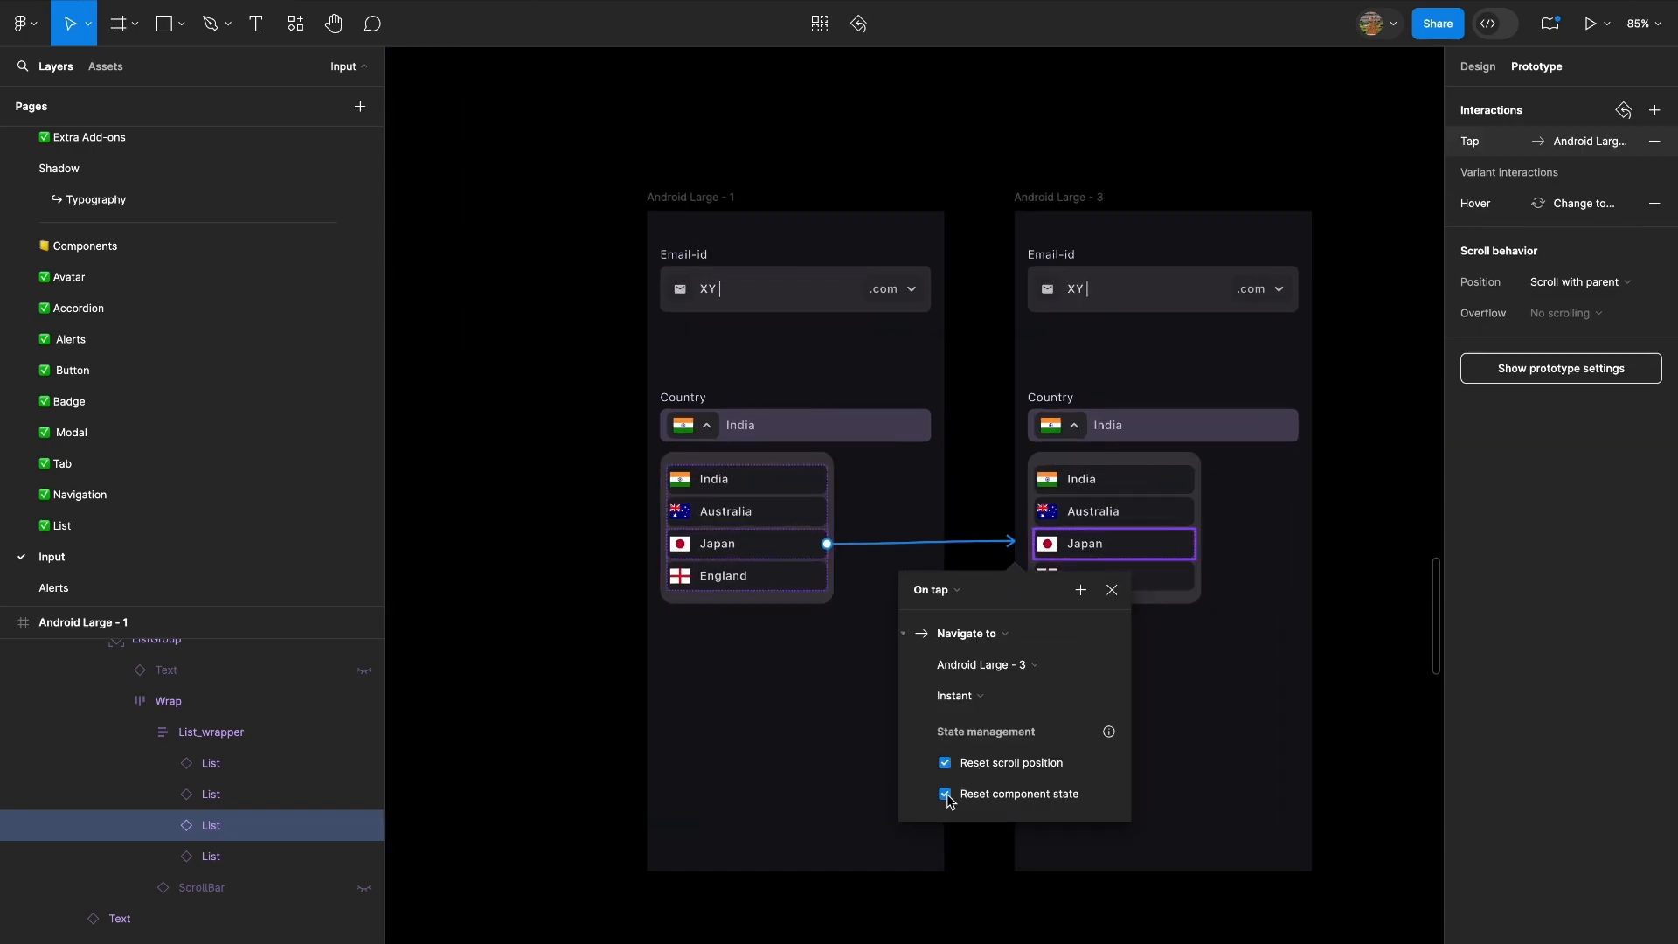
# Change the Country field's text and flag in Android Large - 3 to Japan.
pyautogui.scroll(5, 1125, 390)
pyautogui.click(1482, 70)
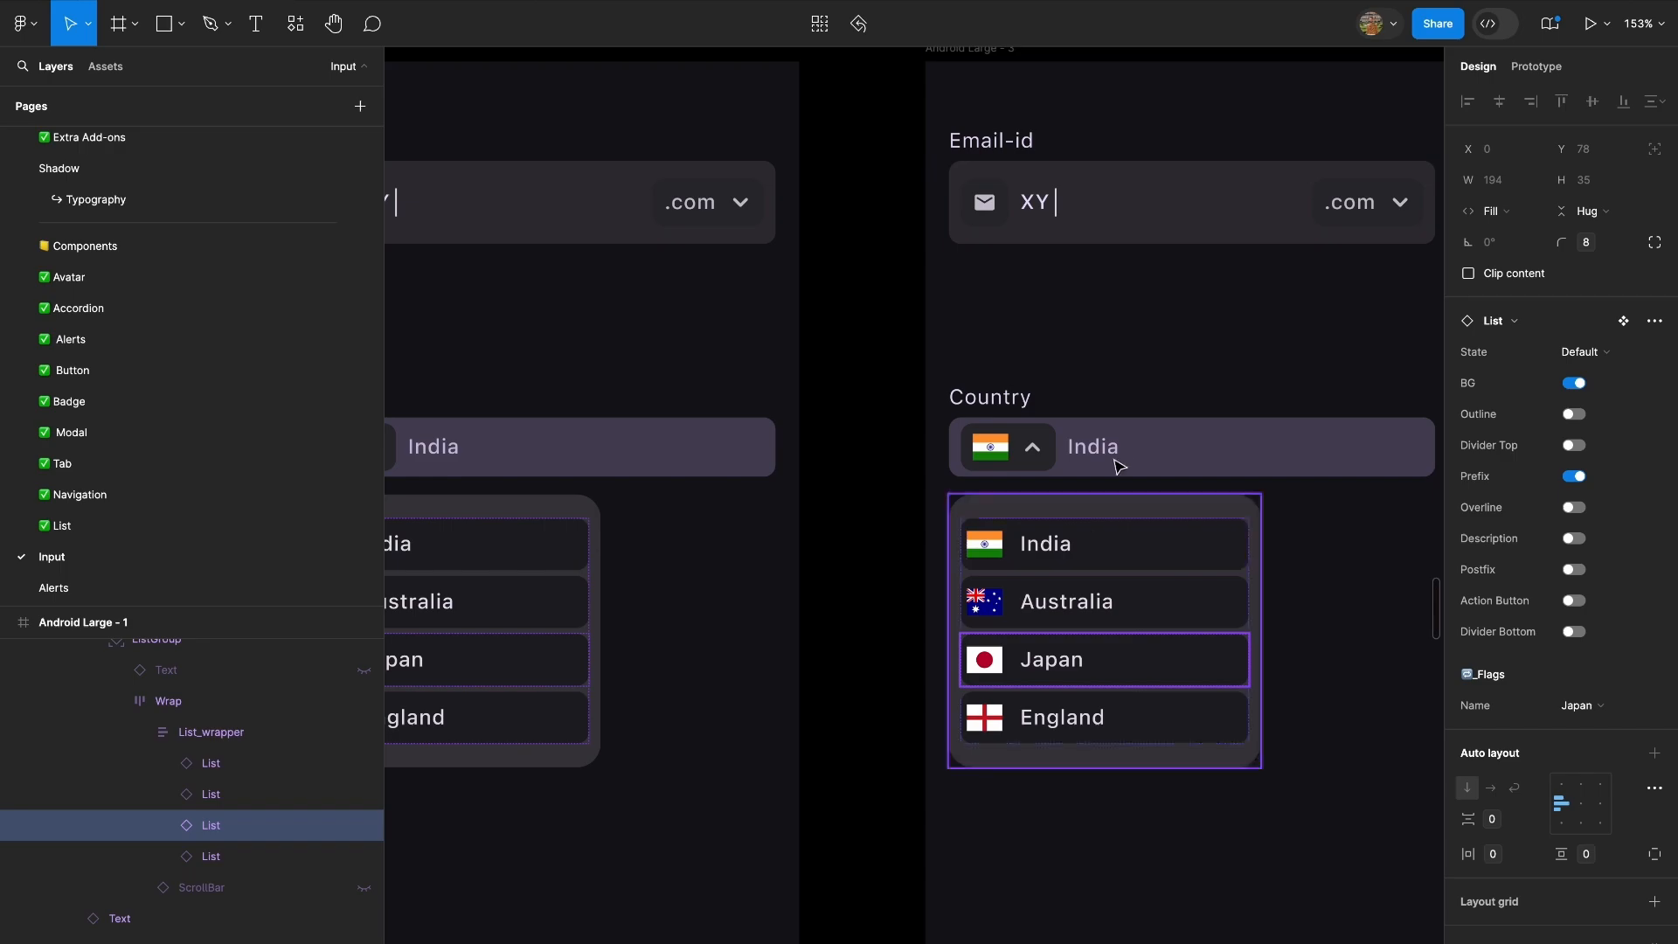
pyautogui.keyDown('super'); pyautogui.doubleClick(1108, 445); pyautogui.keyUp('super')
pyautogui.press('Escape')
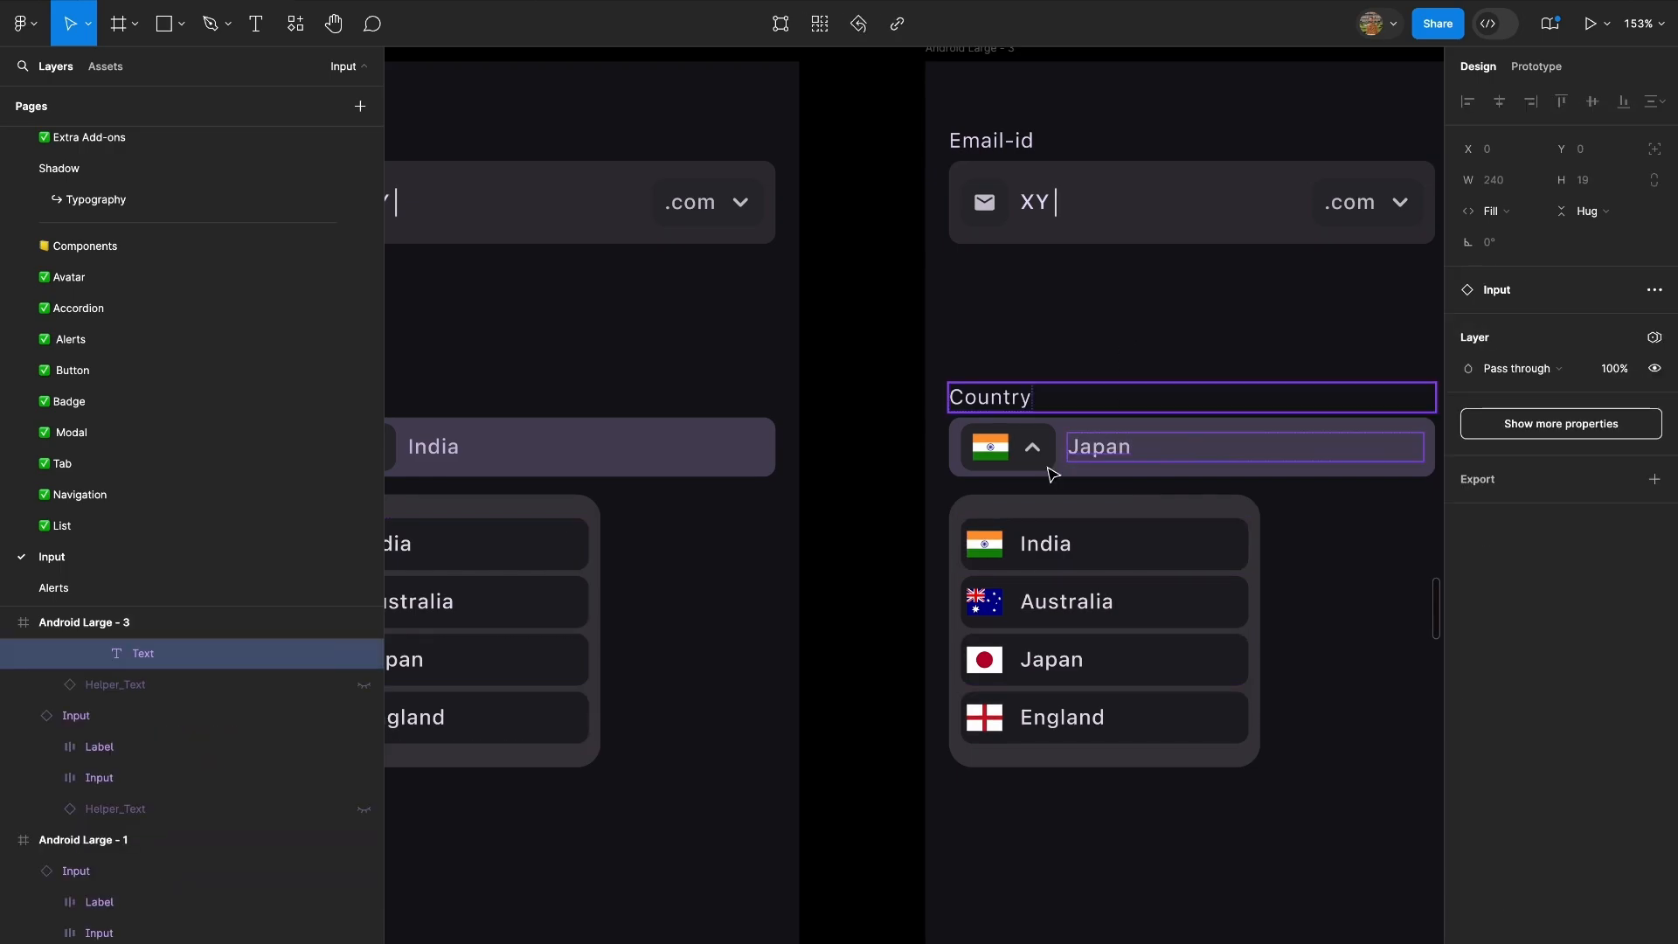
pyautogui.click(1000, 452)
pyautogui.doubleClick(1001, 452)
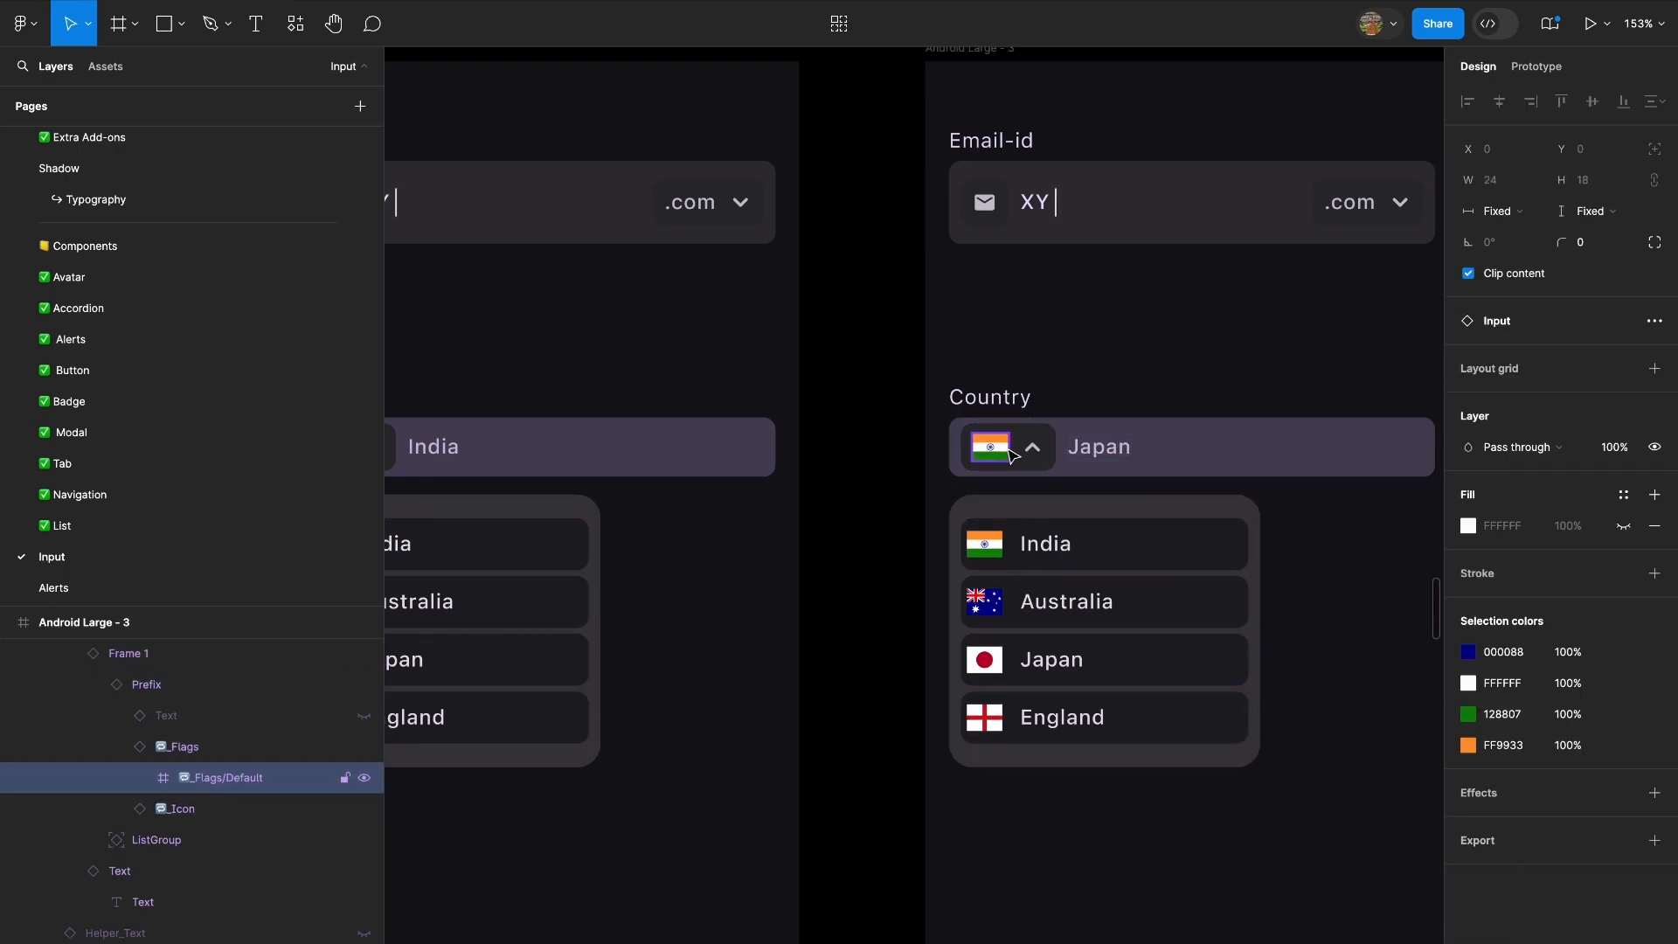
pyautogui.click(1599, 352)
pyautogui.click(1489, 305)
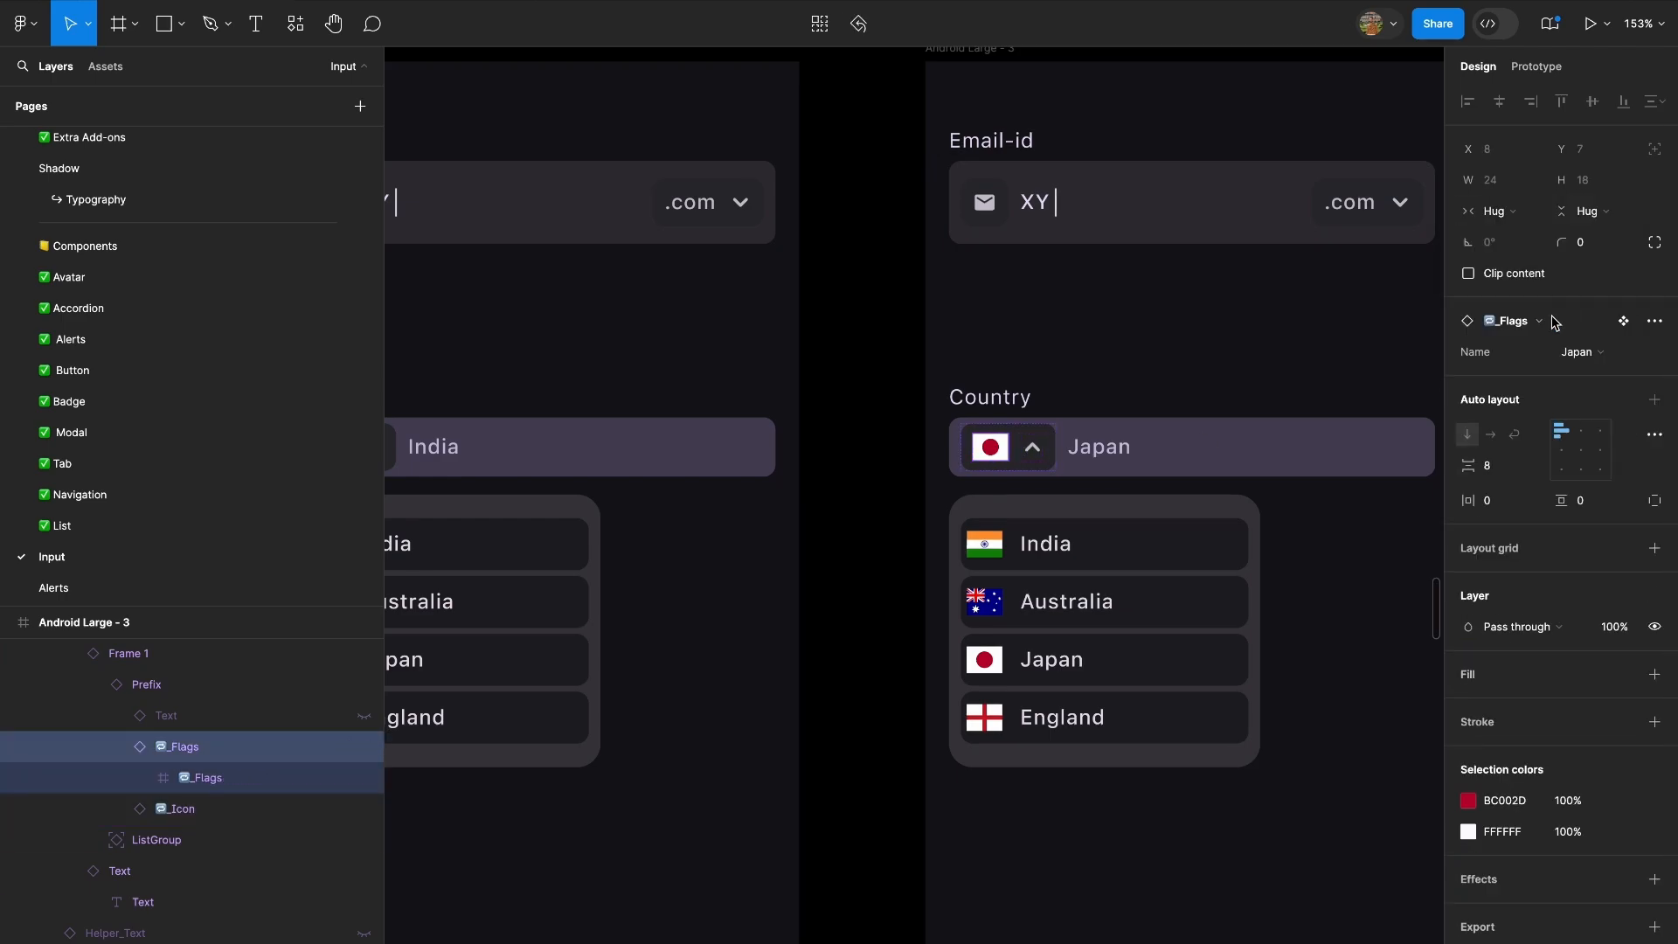
# Set the Japan list item in Android Large - 3 to the Active state.
pyautogui.keyDown('super'); pyautogui.click(1070, 662); pyautogui.keyUp('super')
pyautogui.click(1124, 654)
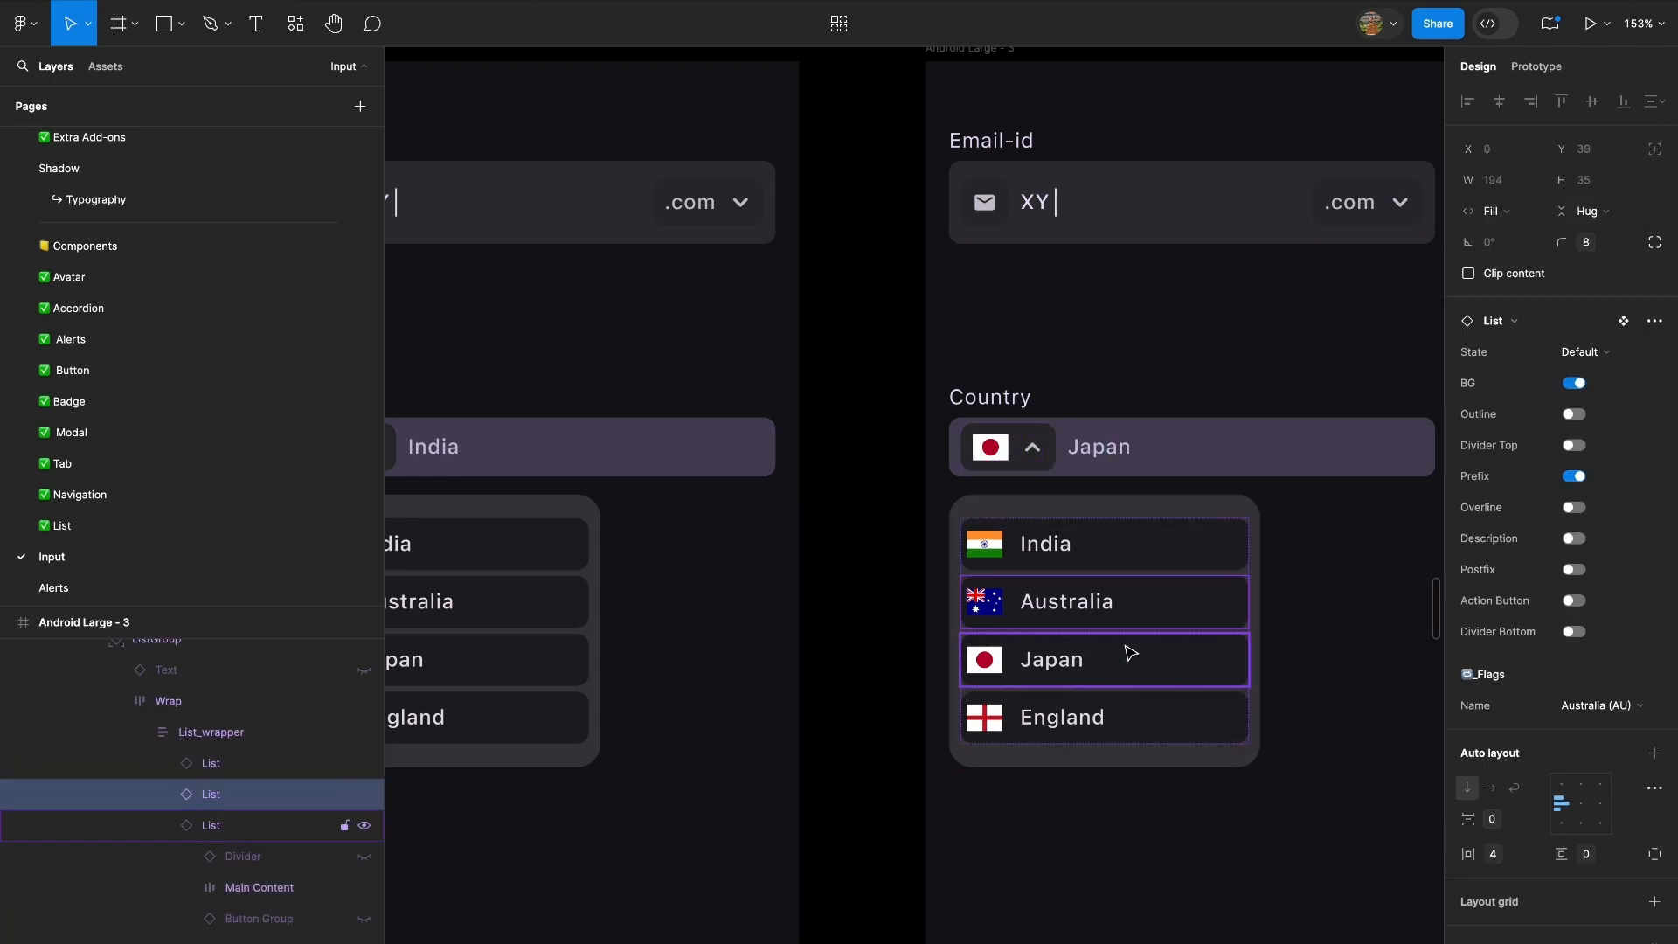
pyautogui.click(1577, 351)
pyautogui.click(1569, 402)
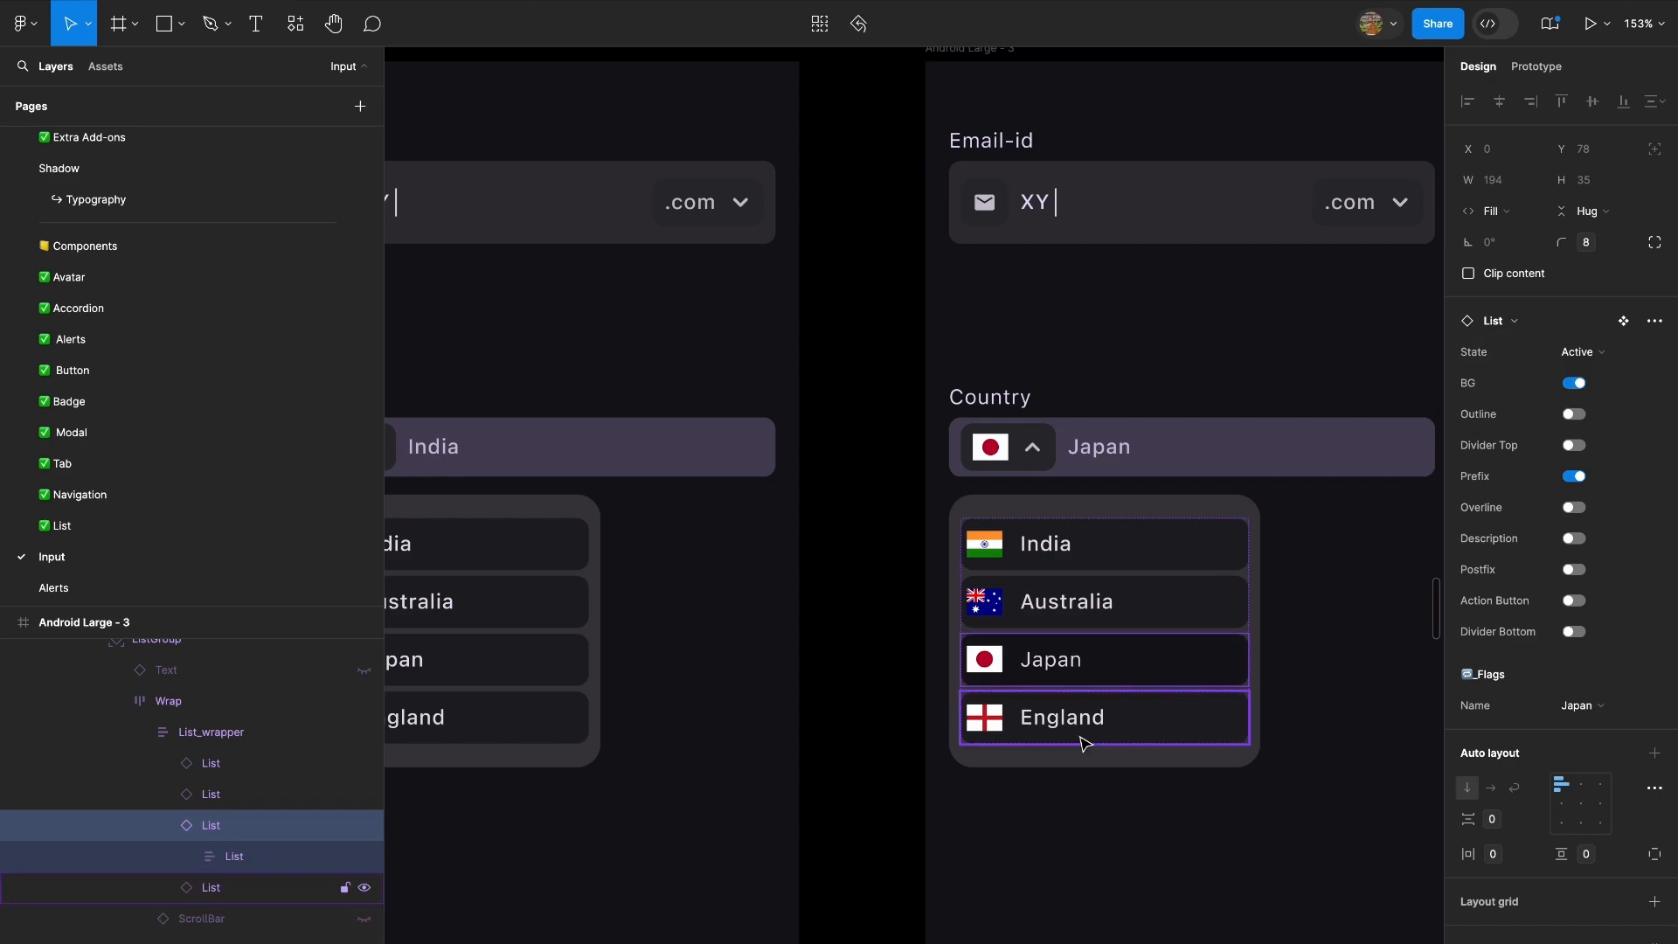
# Set the India list item in Android Large - 1 to the Active state.
pyautogui.hscroll(-5, 1082, 742)
pyautogui.doubleClick(912, 554)
pyautogui.doubleClick(914, 553)
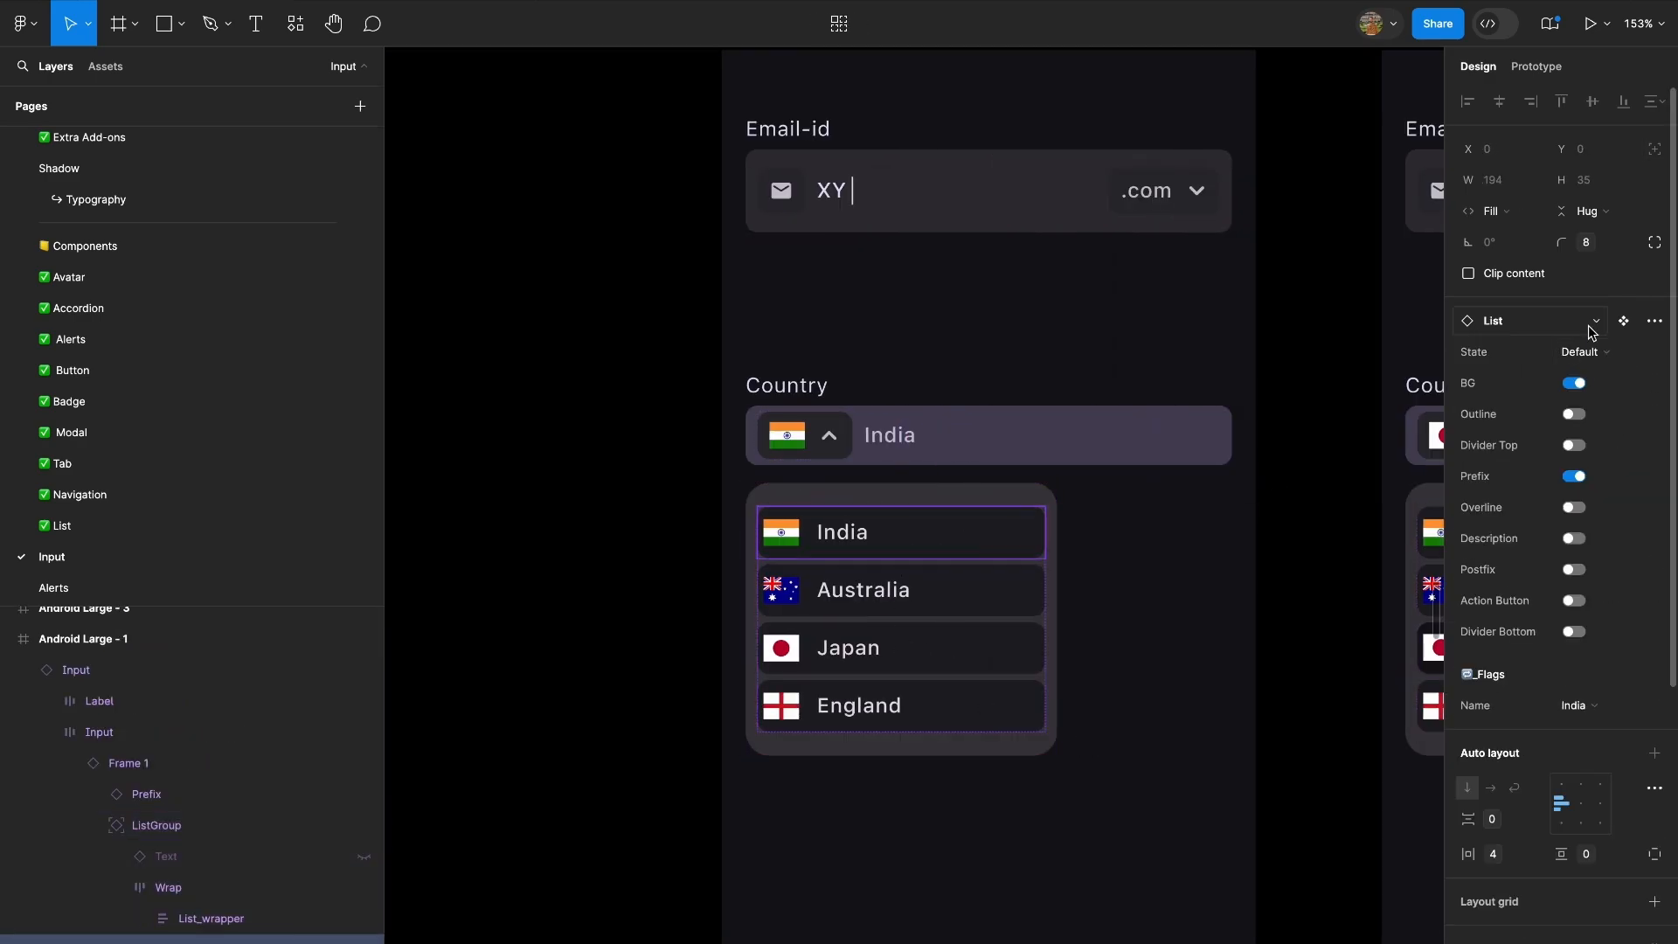
pyautogui.click(1580, 351)
pyautogui.click(1569, 402)
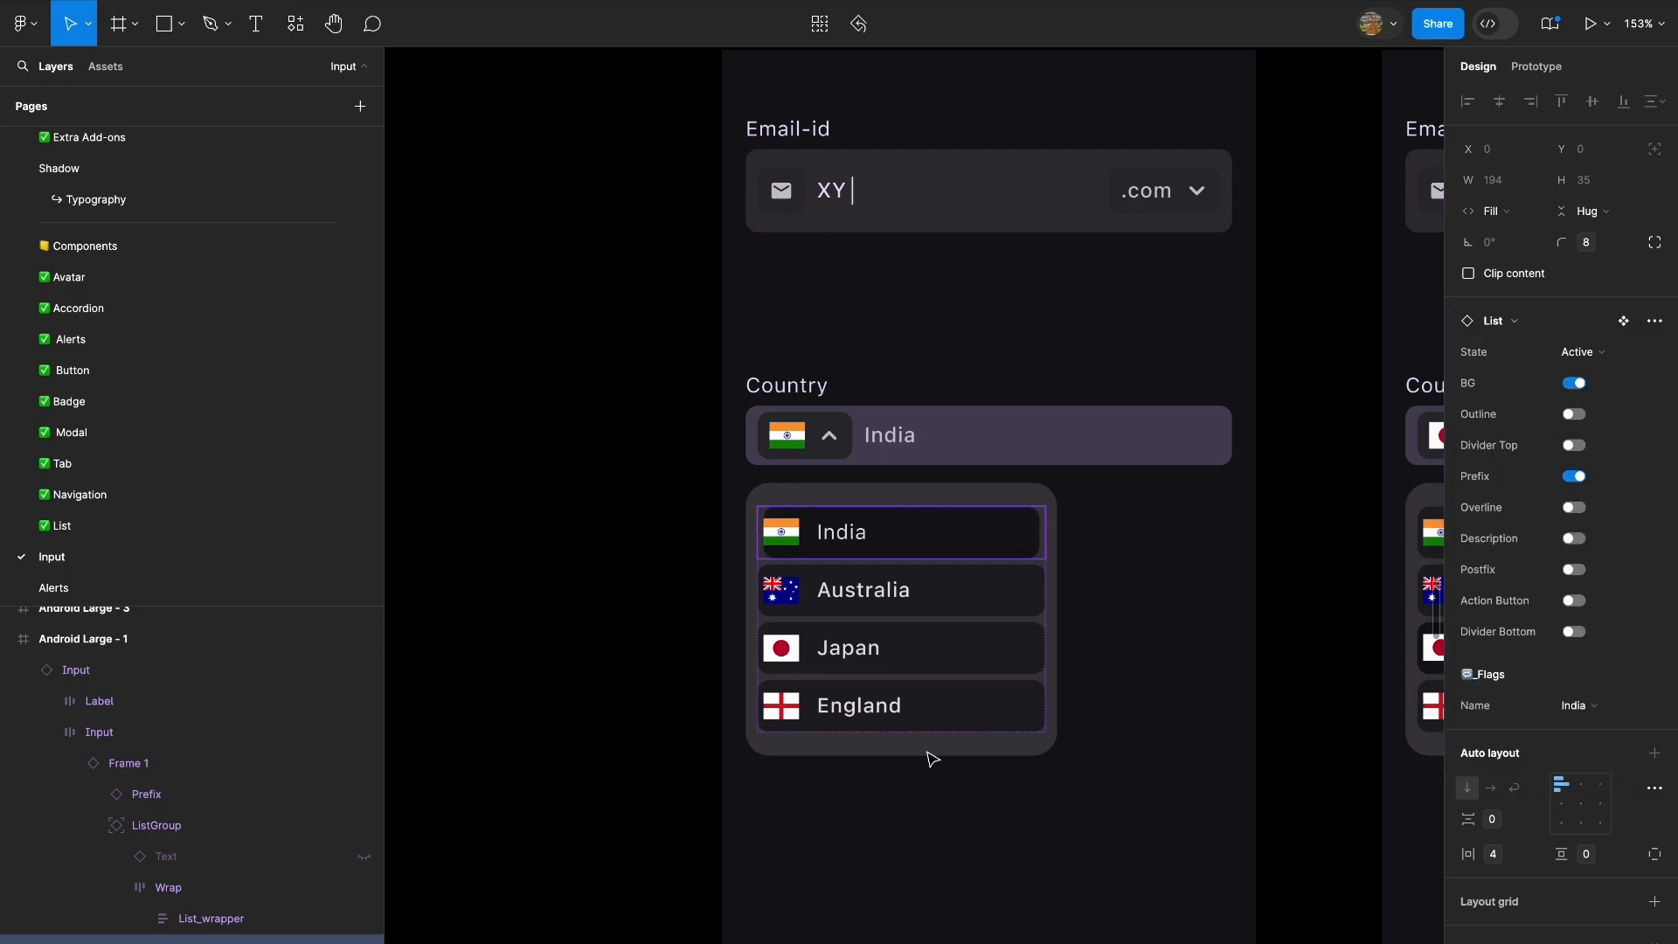
# Collapse the Country dropdown in Android Large - 1 by switching it to Variant2.
pyautogui.click(685, 686)
pyautogui.doubleClick(844, 442)
pyautogui.click(1587, 348)
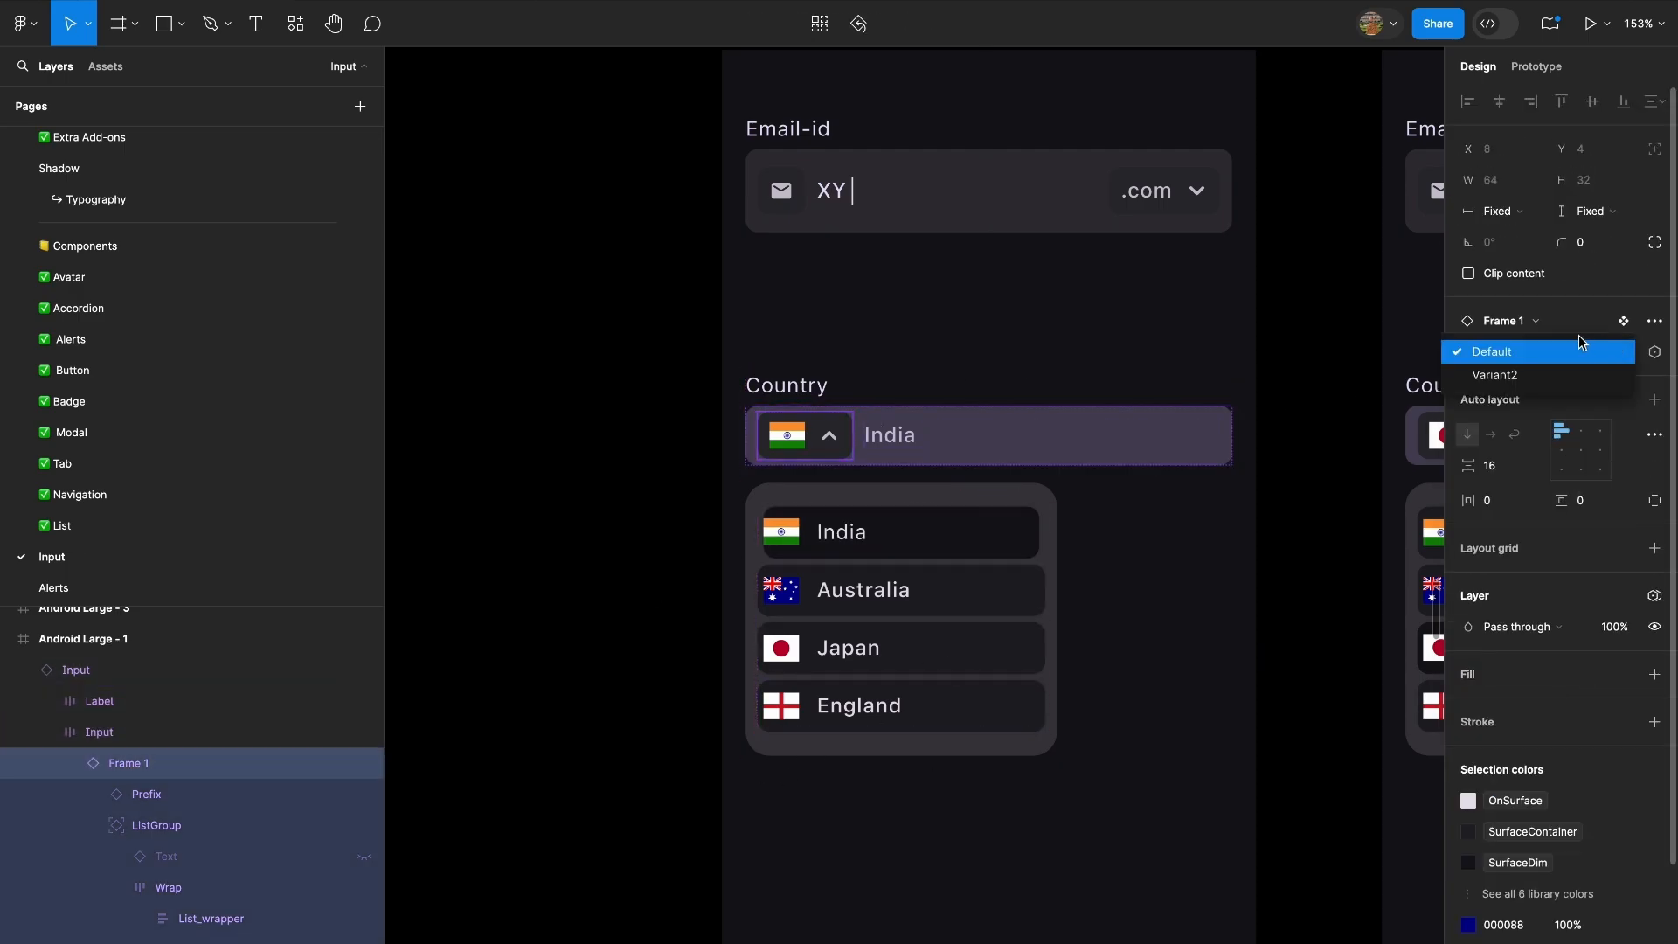
pyautogui.click(1556, 376)
# Switch the Country dropdown with the Japan flag in Android Large - 3 to Variant2.
pyautogui.hscroll(5, 917, 456)
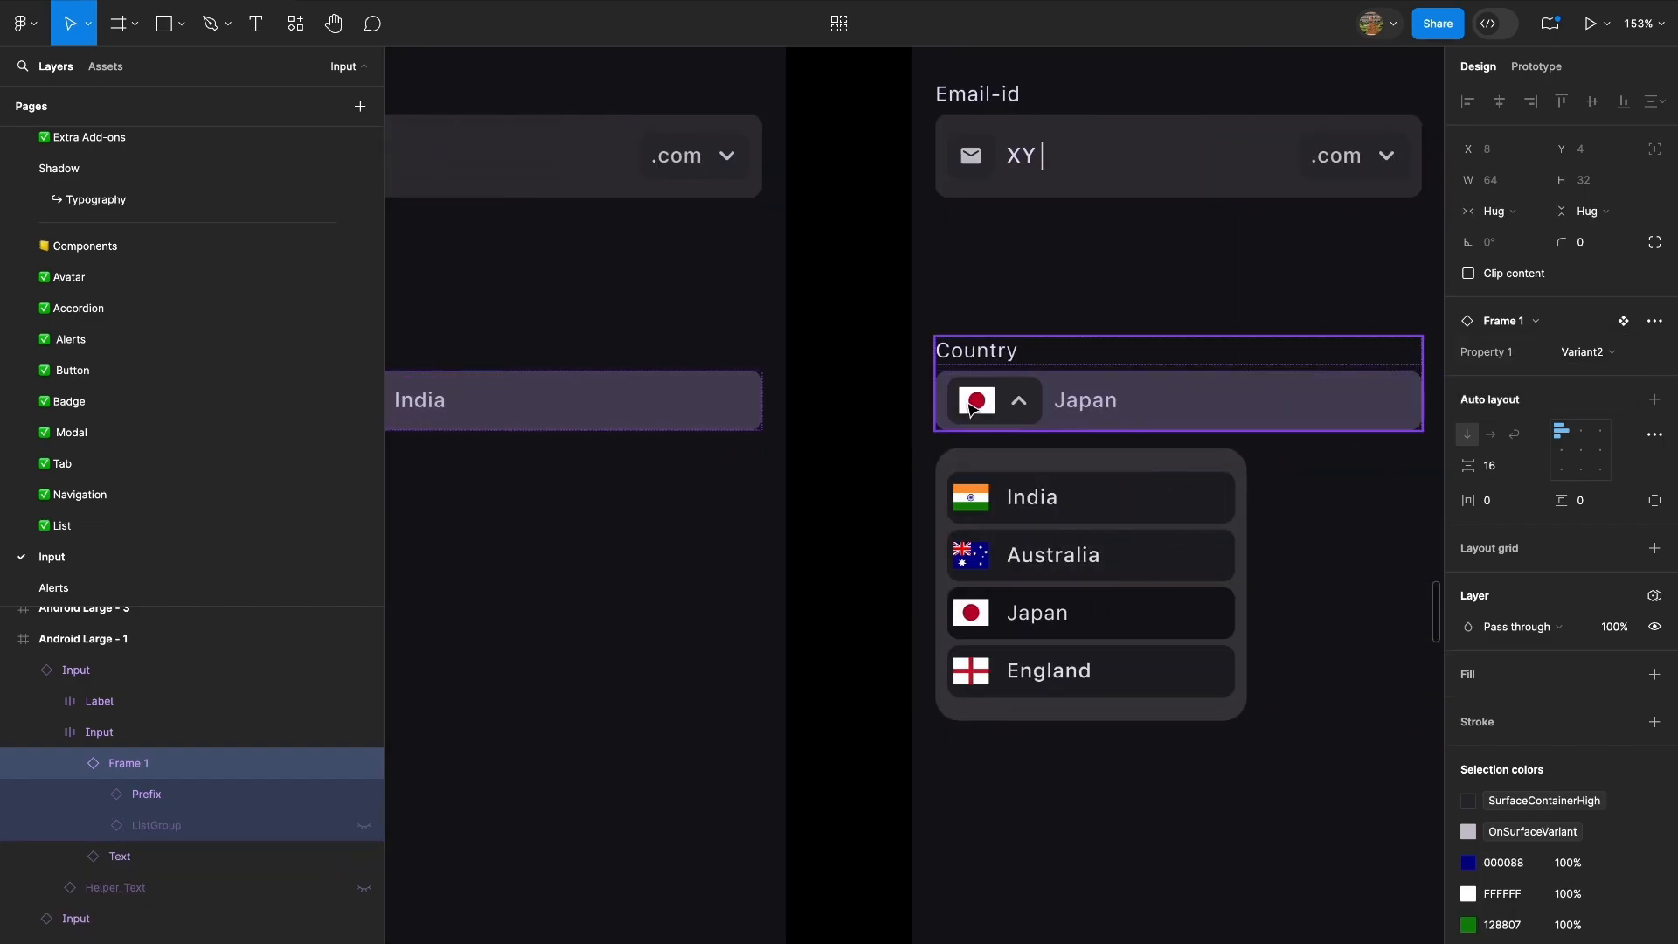
pyautogui.doubleClick(972, 408)
pyautogui.doubleClick(972, 408)
pyautogui.click(1012, 599)
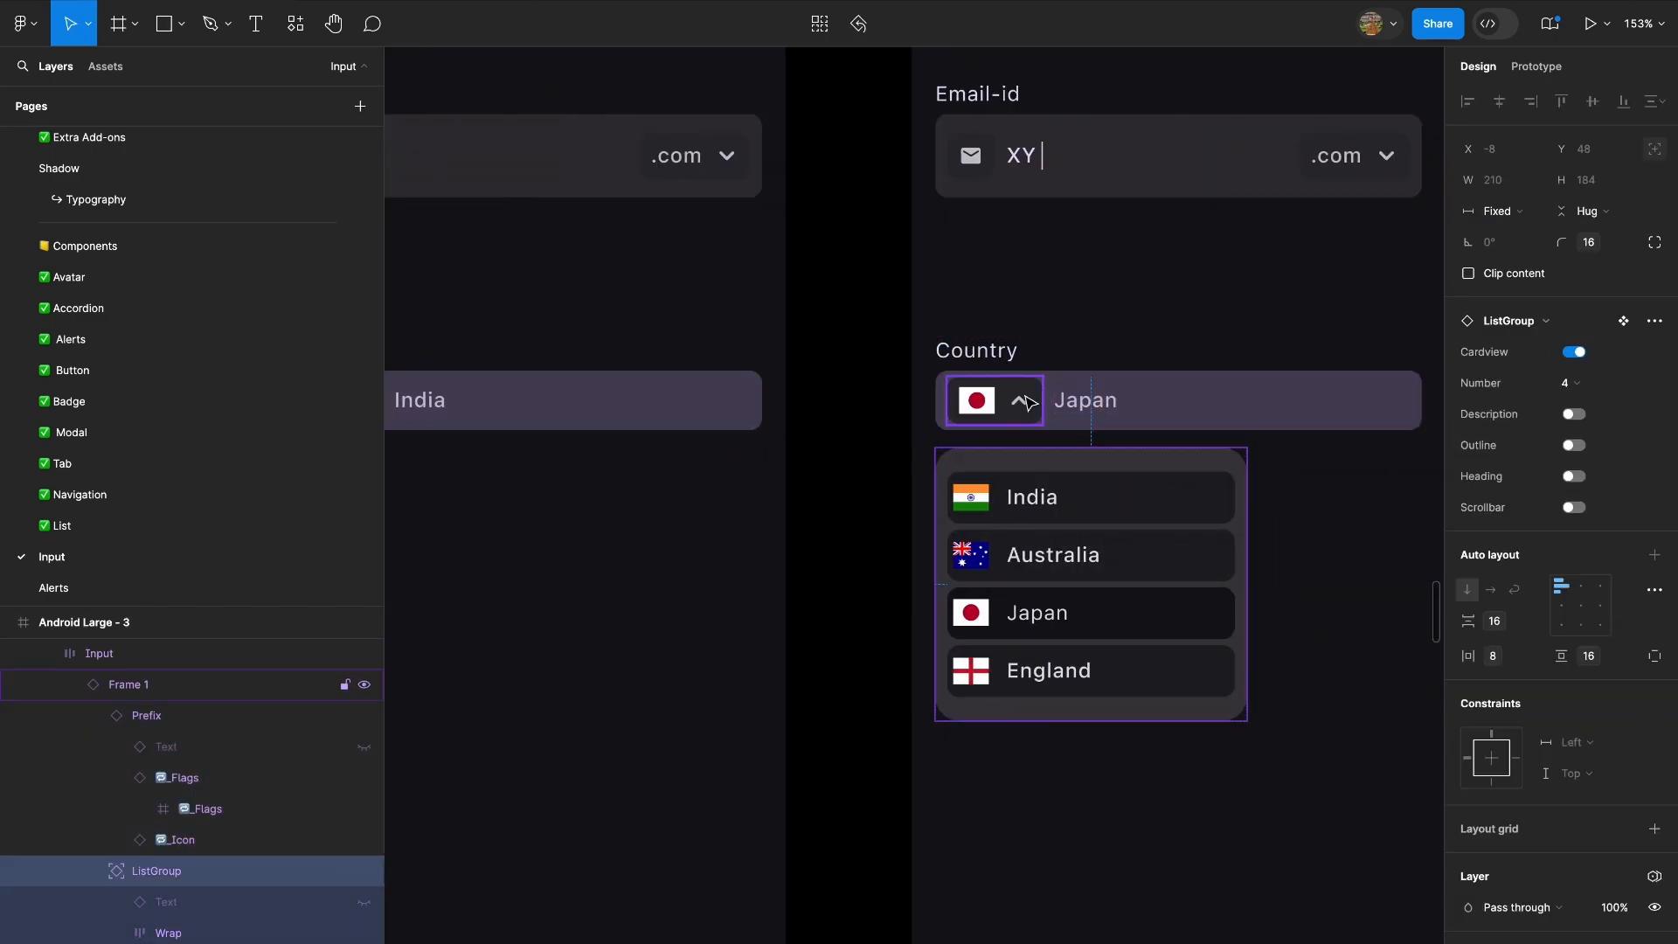
pyautogui.hotkey('shift', 'Return')
pyautogui.click(1587, 351)
pyautogui.click(1556, 376)
# Open the name of the country dropdown component's collapsed variant, Variant2, for editing.
pyautogui.scroll(-2, 879, 388)
pyautogui.scroll(-6, 878, 386)
pyautogui.hscroll(-20, 879, 383)
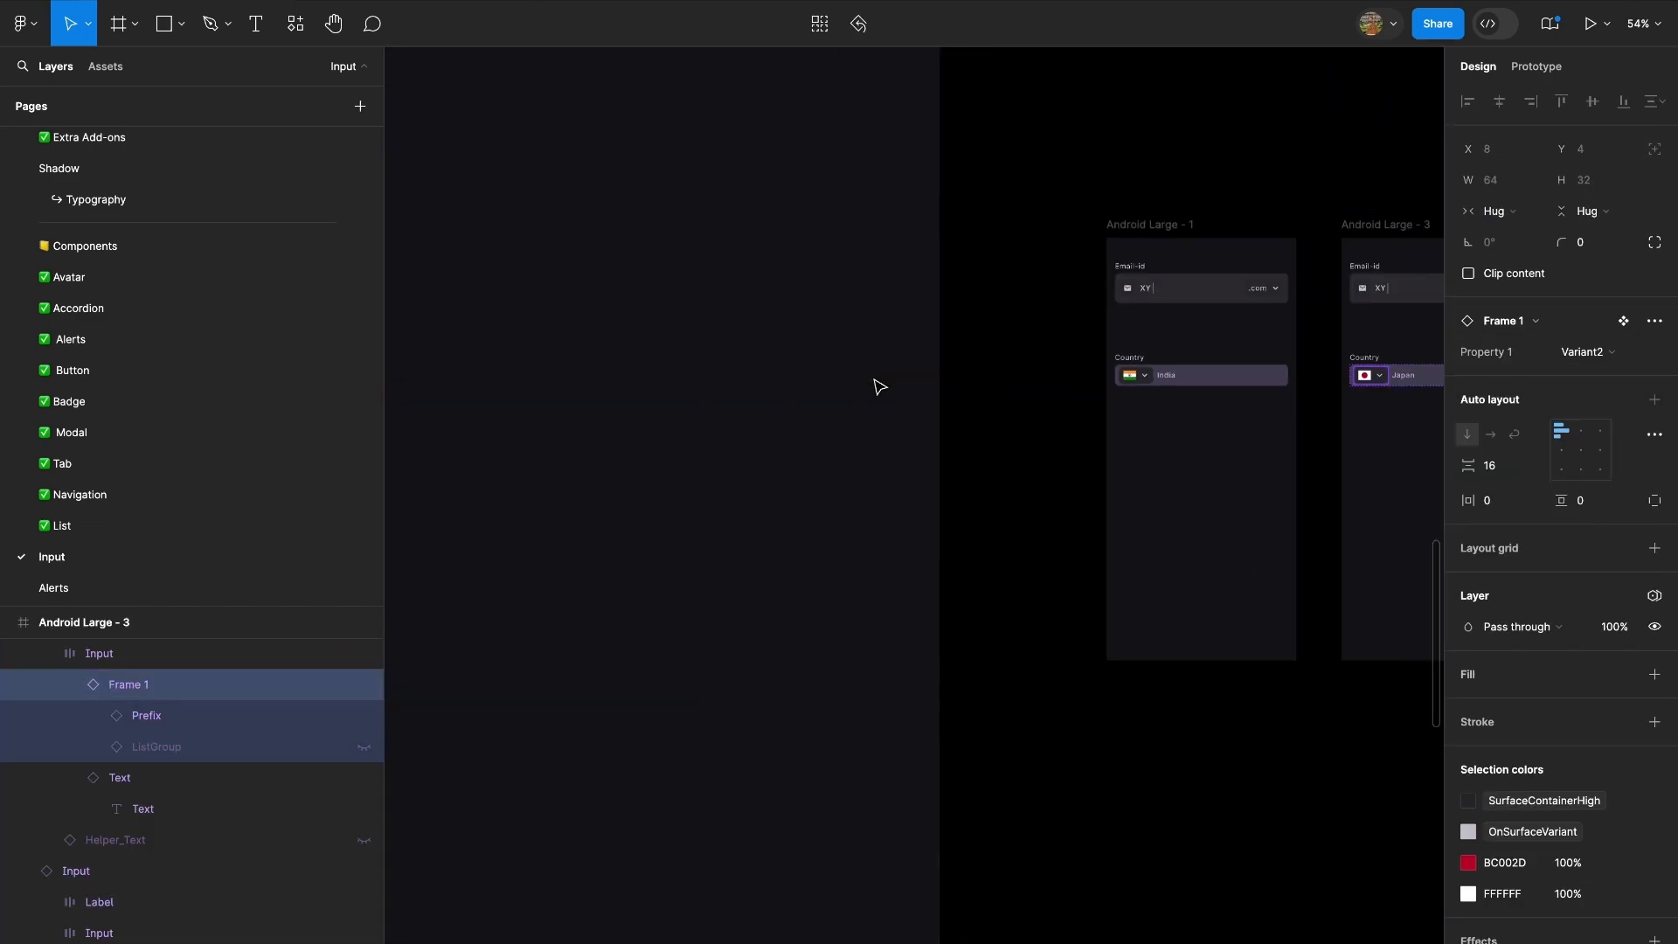
pyautogui.scroll(10, 841, 371)
pyautogui.click(950, 393)
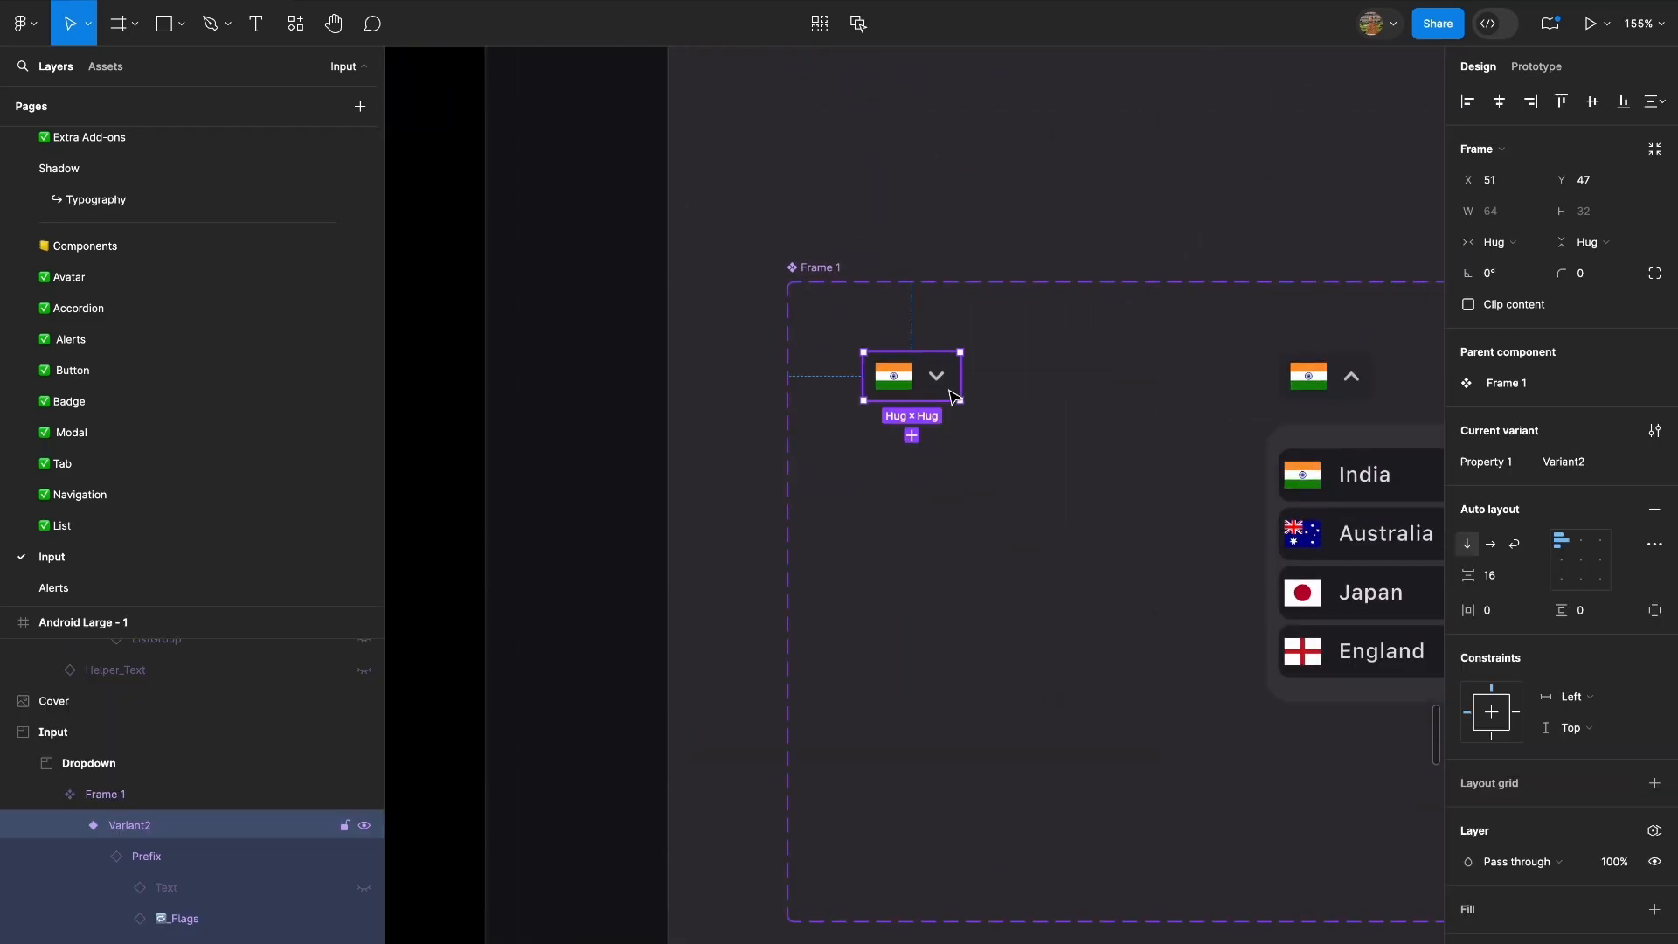
pyautogui.hotkey('ctrl', 'r')
# Rename the country dropdown component's expanded variant, Default, as Expand=True.
pyautogui.click(1333, 376)
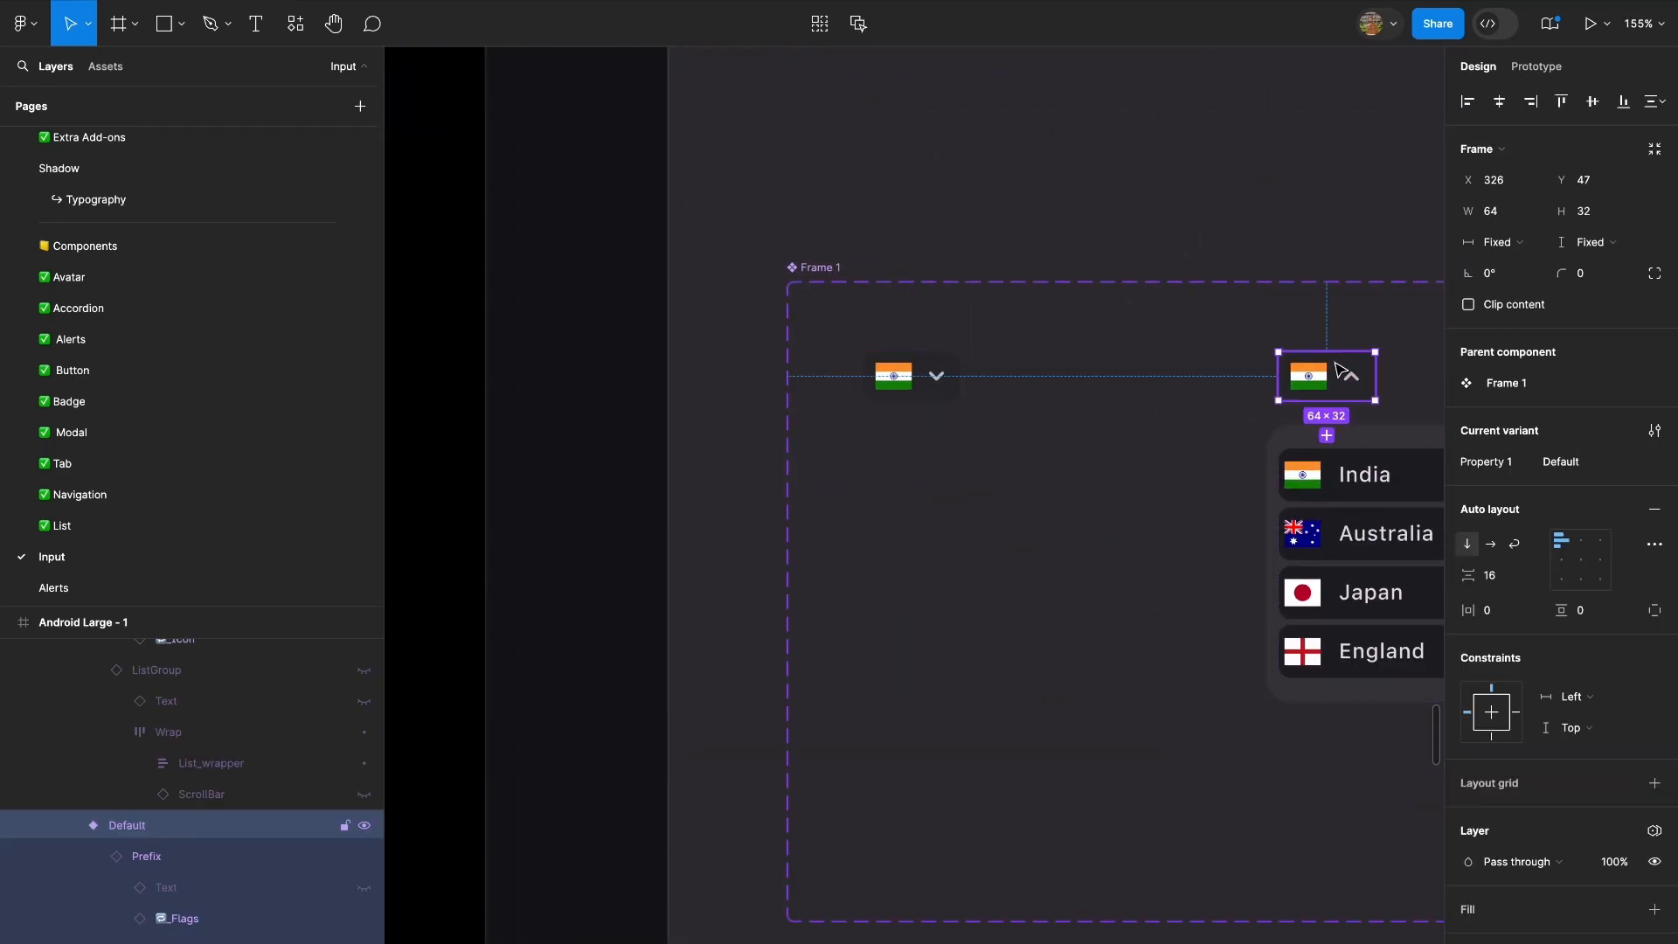
pyautogui.hscroll(5, 1311, 376)
pyautogui.scroll(1, 1311, 376)
pyautogui.hotkey('ctrl', 'r')
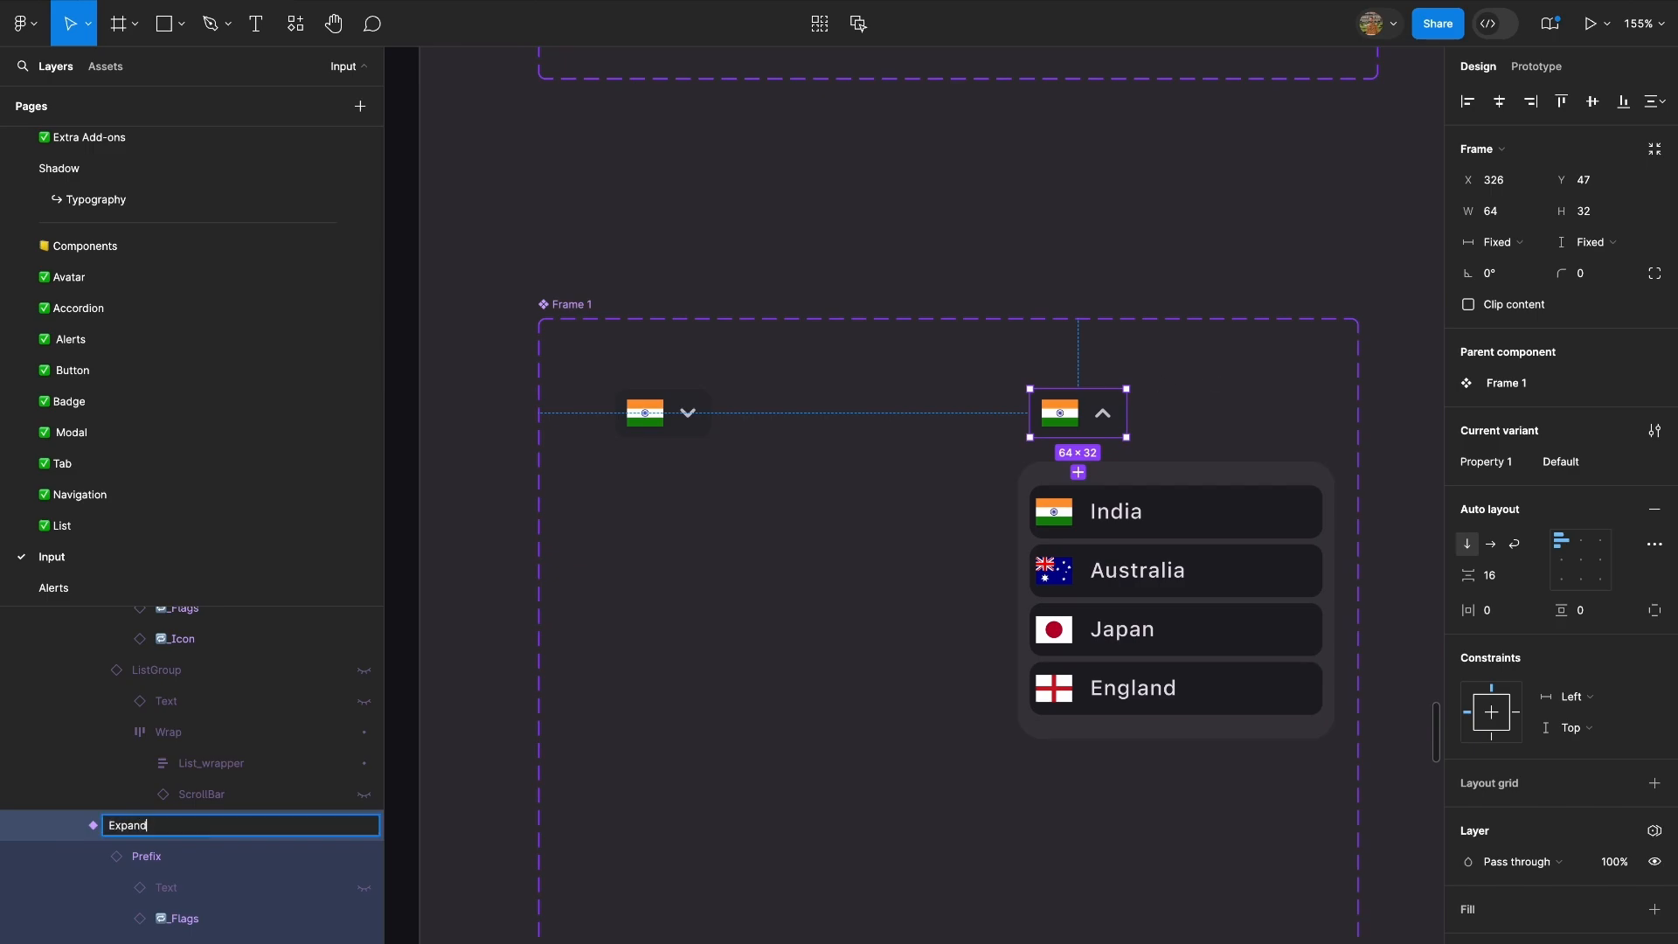
# Rename the country dropdown component's collapsed variant, Variant2, as Expand = False.
pyautogui.click(688, 412)
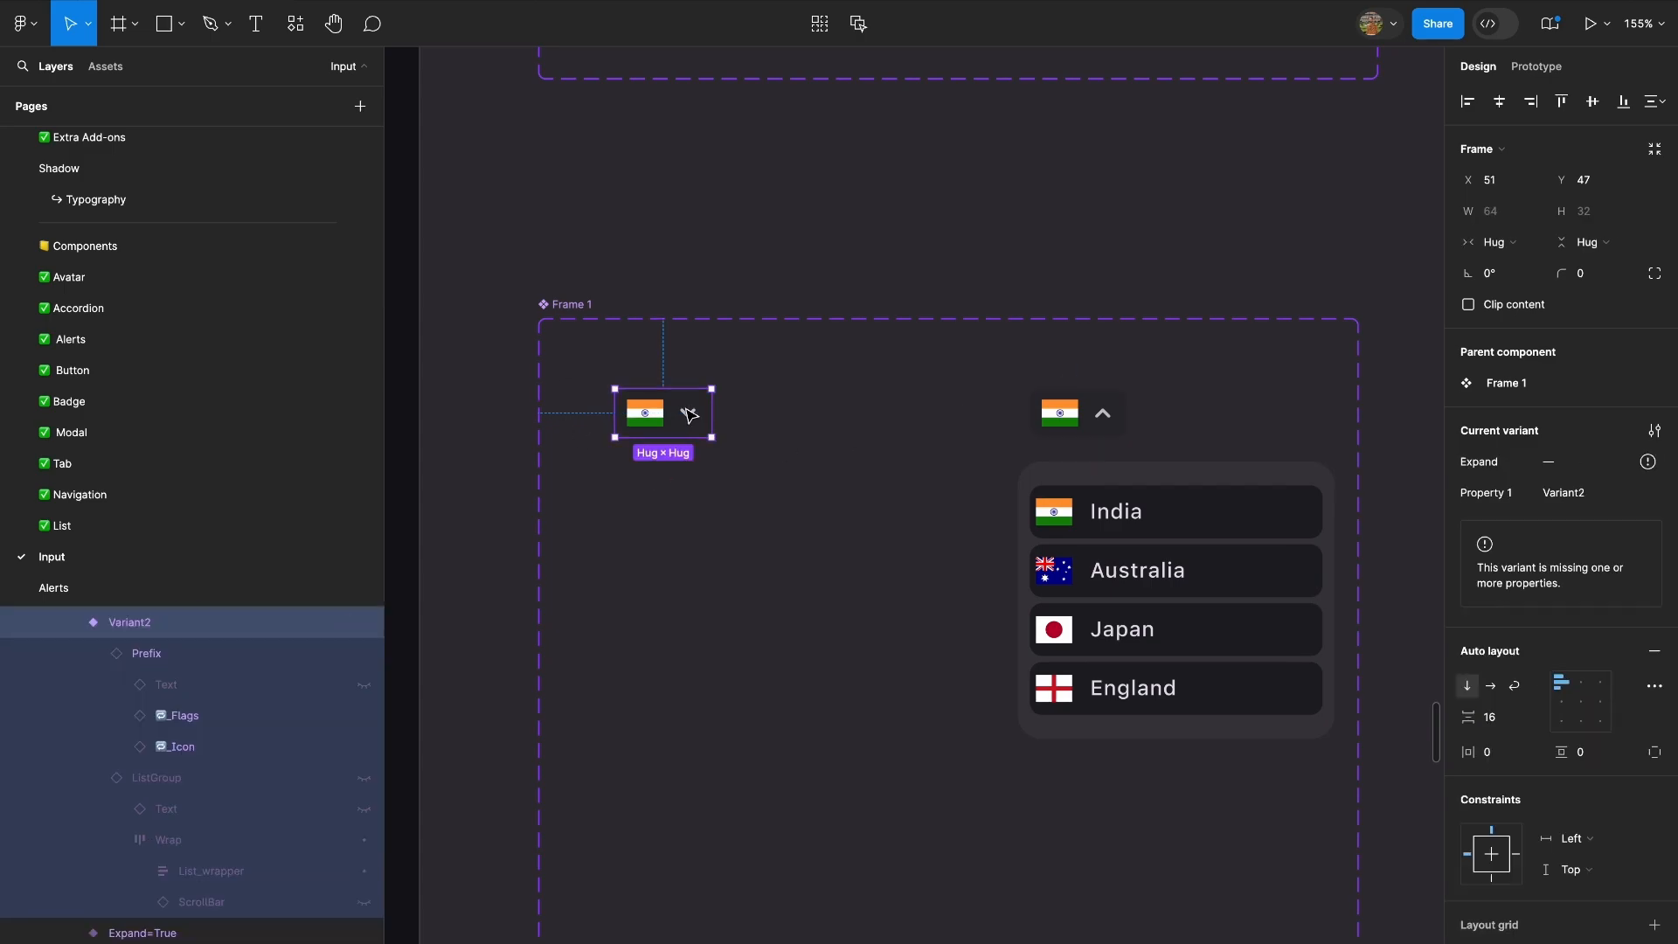
pyautogui.hotkey('ctrl', 'r')
pyautogui.write('Expand = Fals')
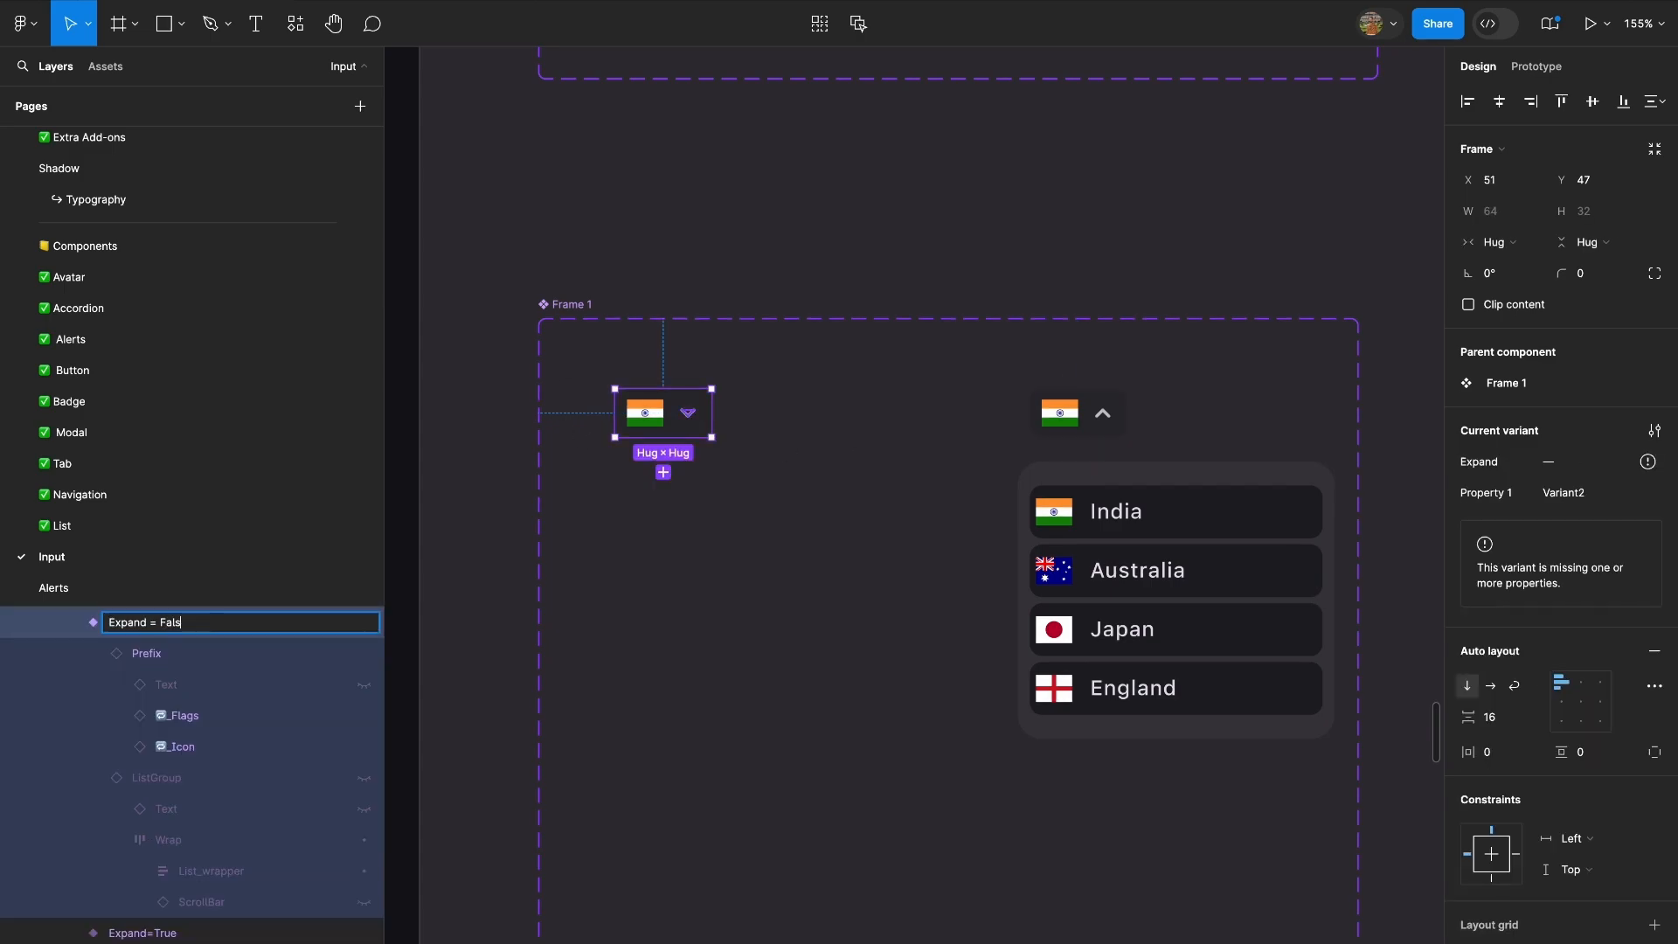
pyautogui.write('e')
pyautogui.press('Return')
# Launch the prototype preview of the Android Large - 1 mobile screen.
pyautogui.scroll(-10, 689, 592)
pyautogui.hscroll(10, 669, 542)
pyautogui.scroll(8, 582, 419)
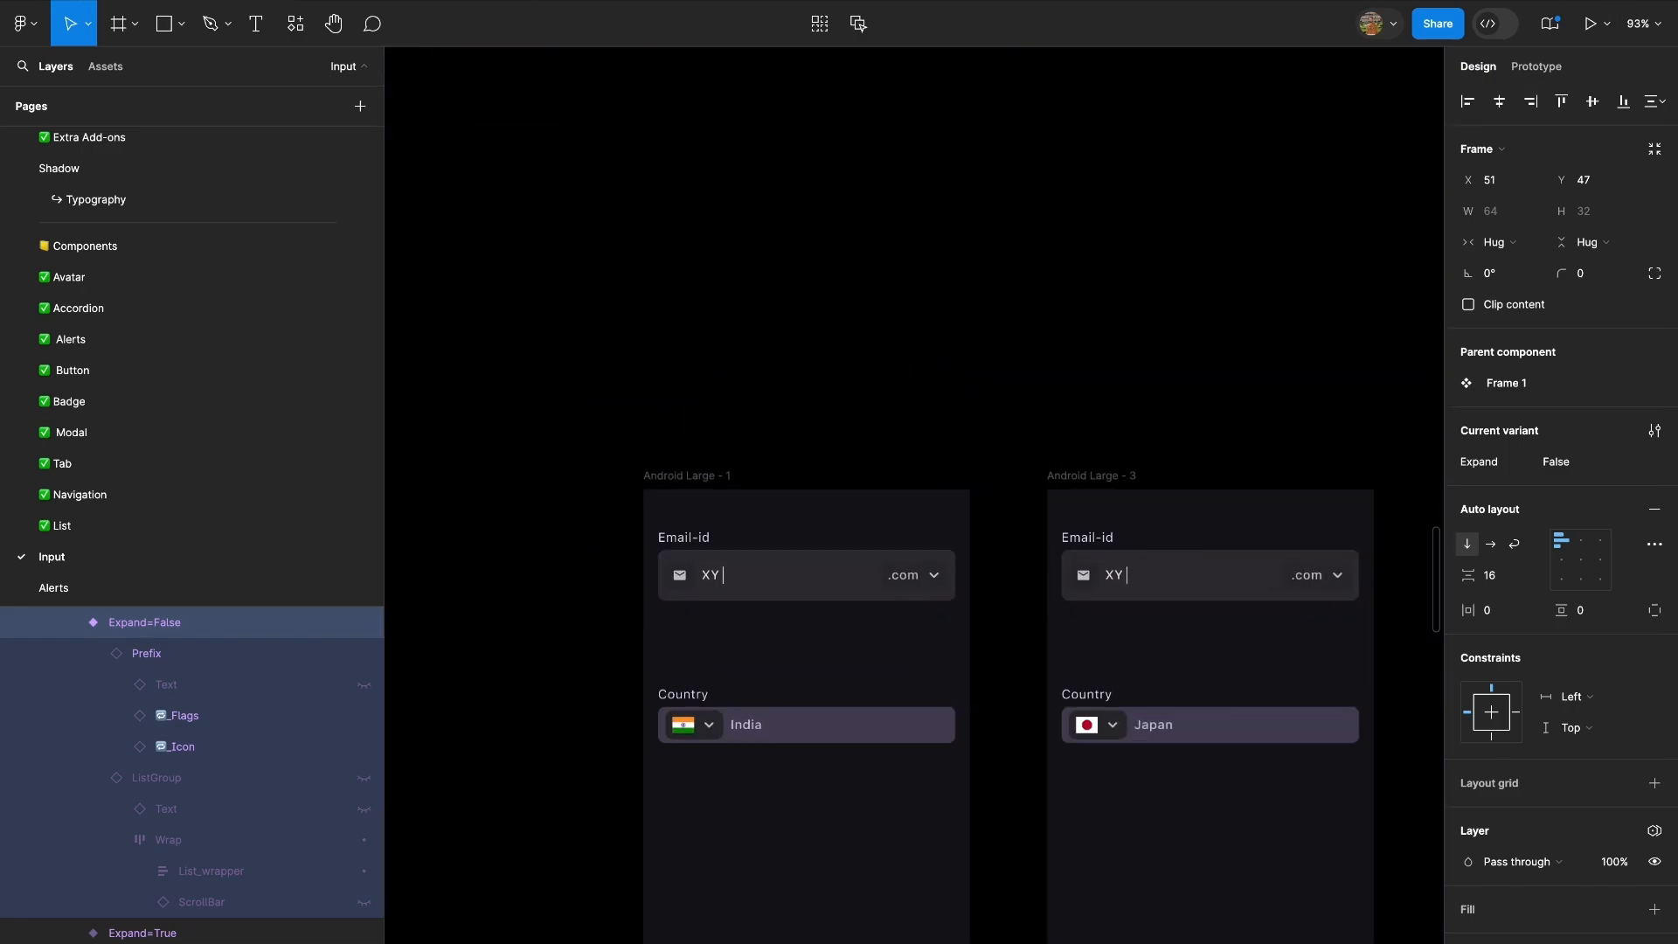
pyautogui.click(1536, 67)
pyautogui.scroll(8, 1153, 646)
pyautogui.scroll(-4, 1114, 692)
pyautogui.click(937, 520)
pyautogui.scroll(-5, 935, 530)
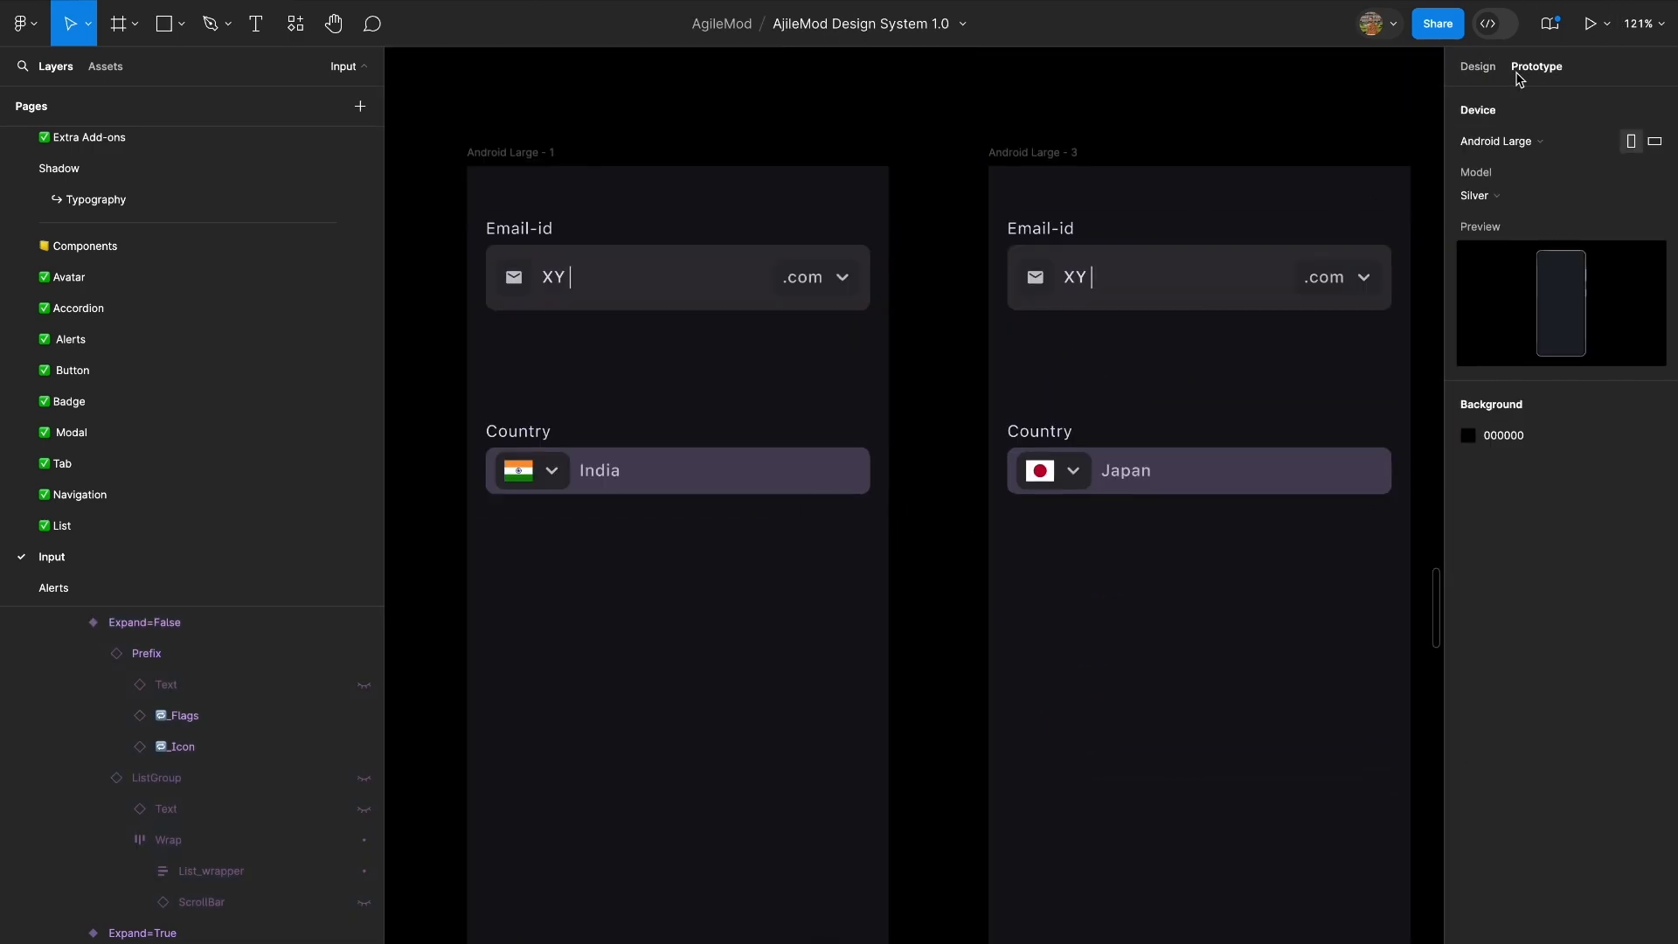
pyautogui.click(1478, 68)
pyautogui.click(755, 846)
pyautogui.hotkey('ctrl', 'alt', 'Return')
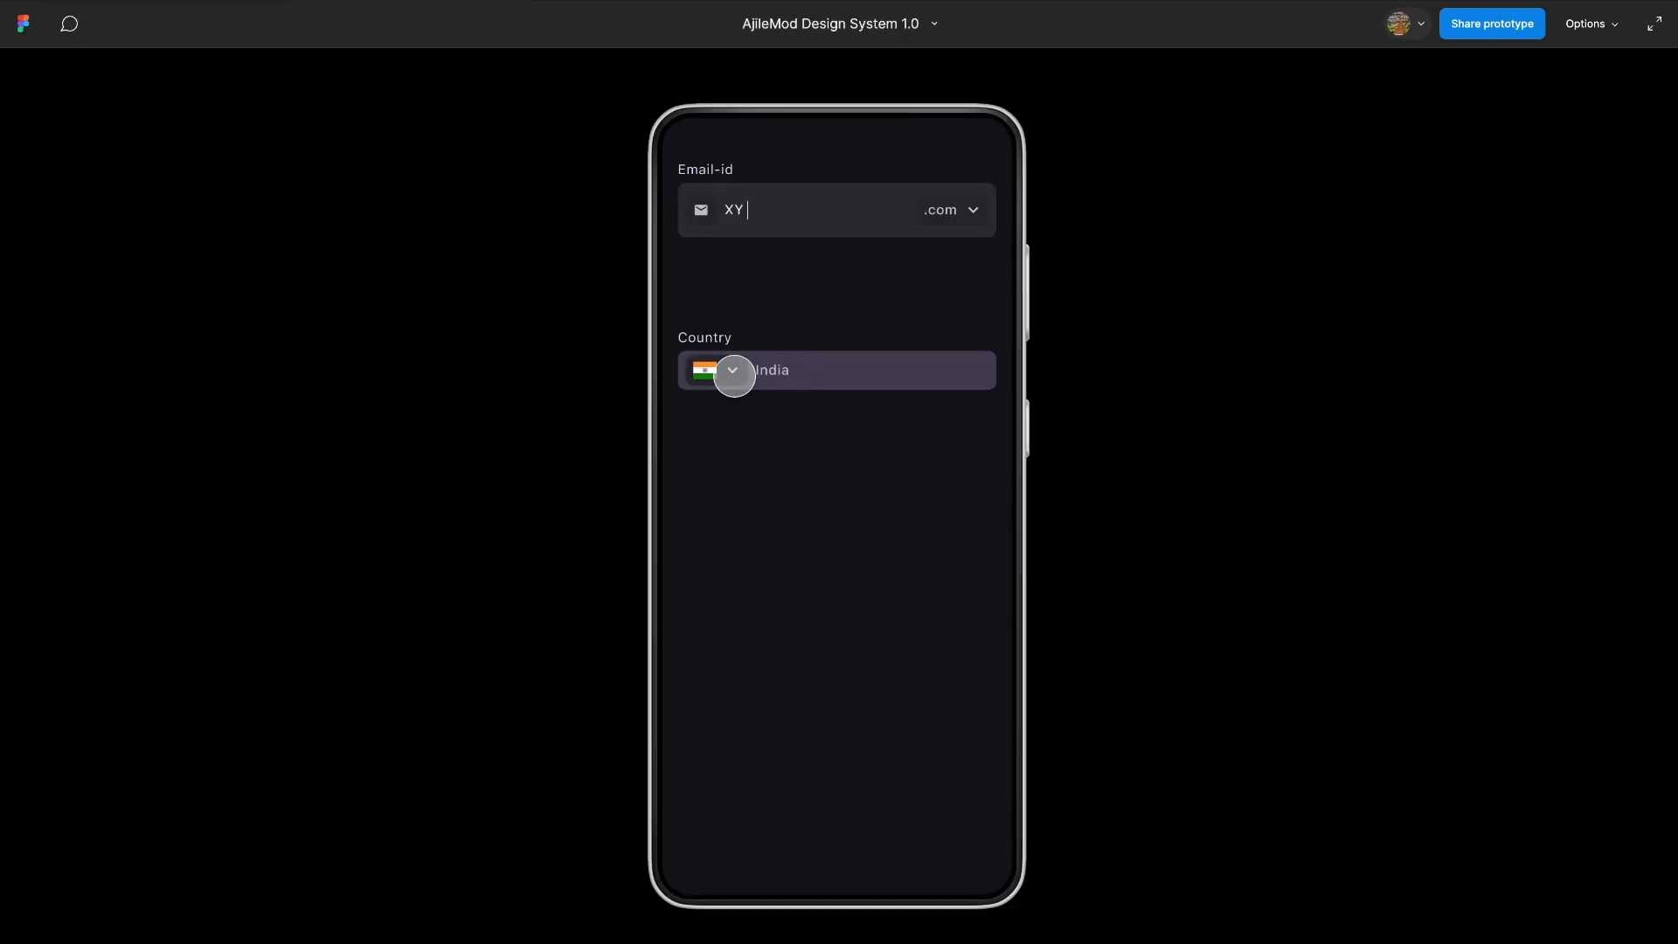
# Test the Country dropdown in the preview by choosing Japan and reopening the country list.
pyautogui.click(735, 376)
pyautogui.click(781, 522)
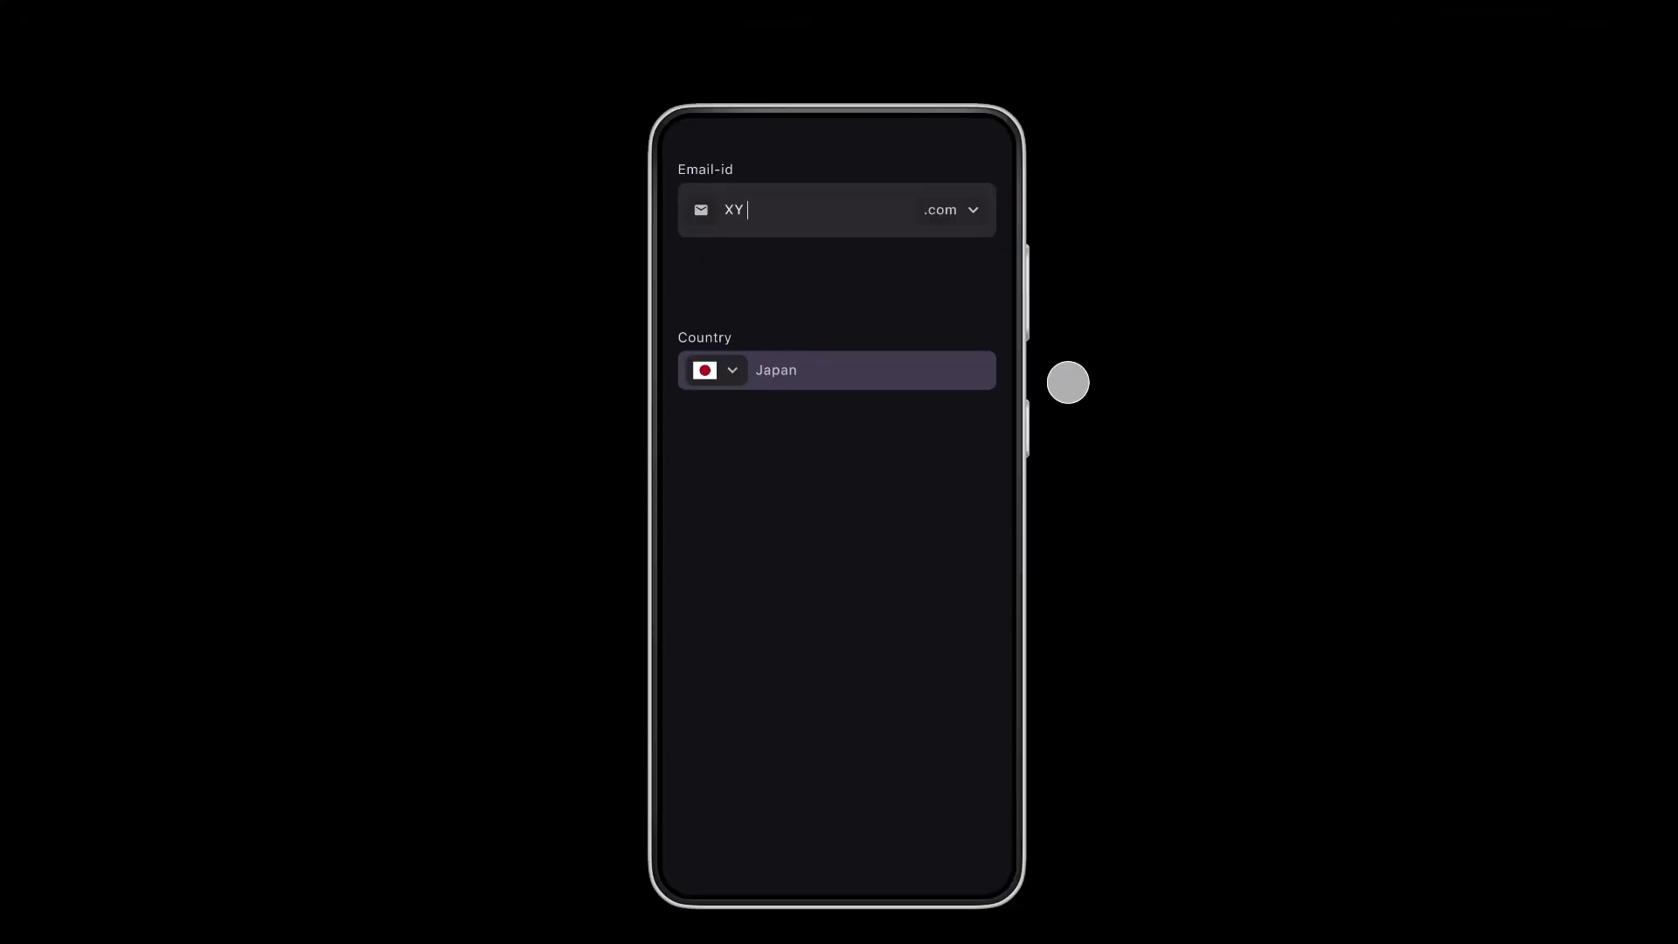
pyautogui.click(731, 370)
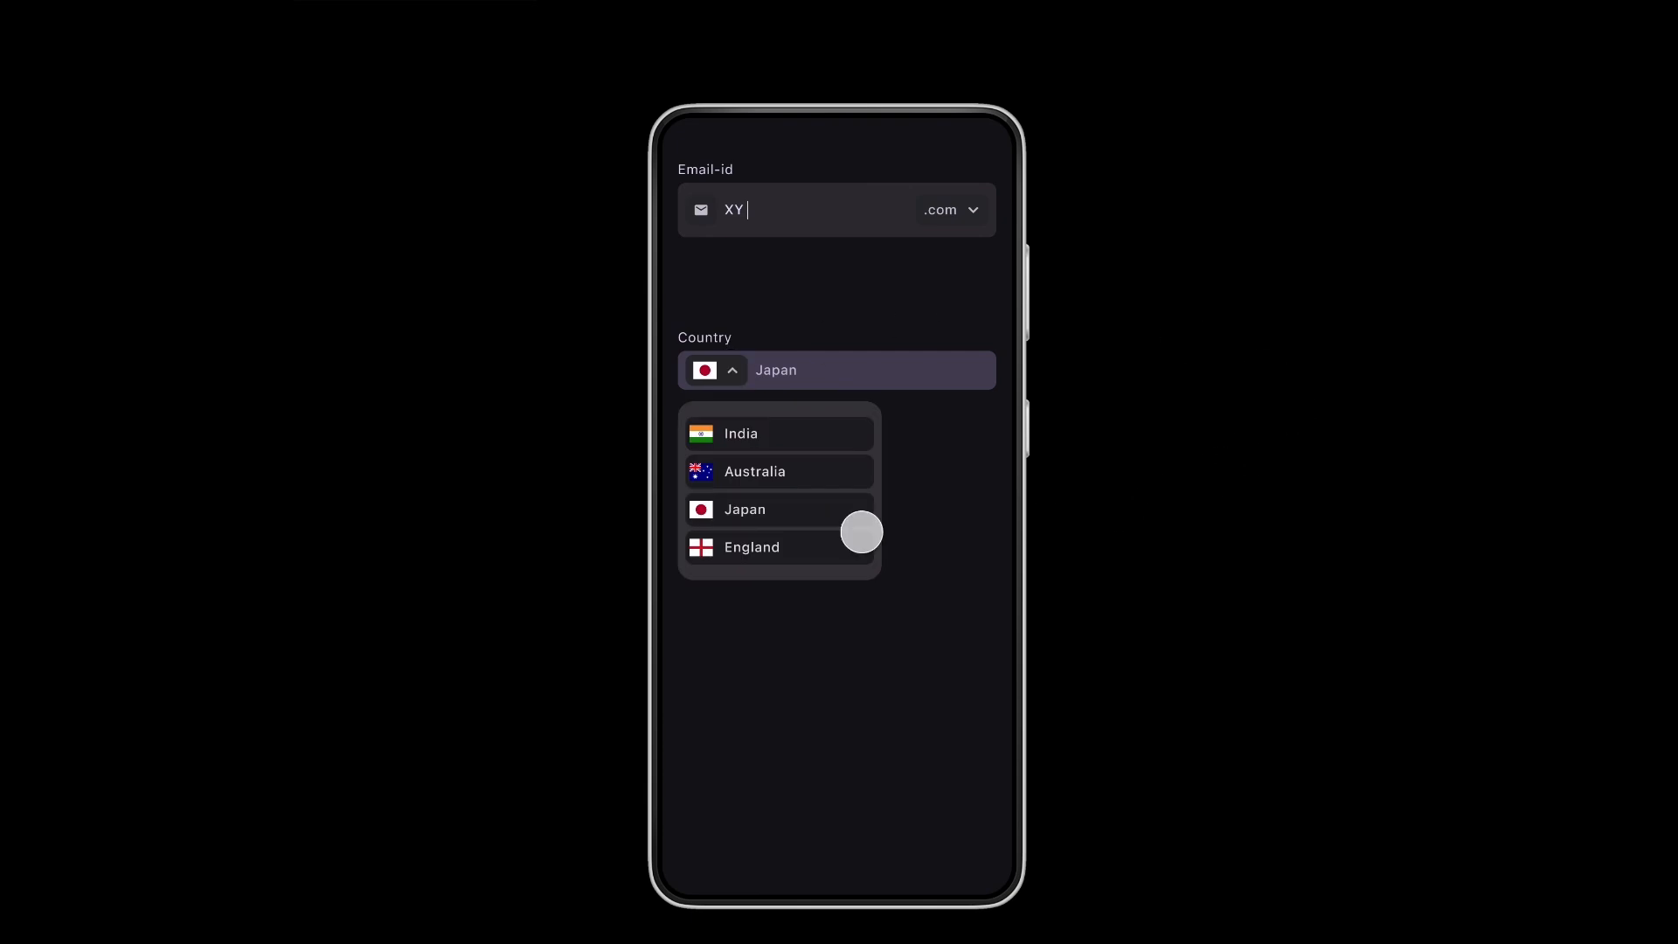
# Expand the Country dropdown in Android Large - 3 and set its Japan list item to the Active state.
pyautogui.click(175, 5)
pyautogui.hscroll(4, 895, 375)
pyautogui.doubleClick(734, 414)
pyautogui.doubleClick(734, 415)
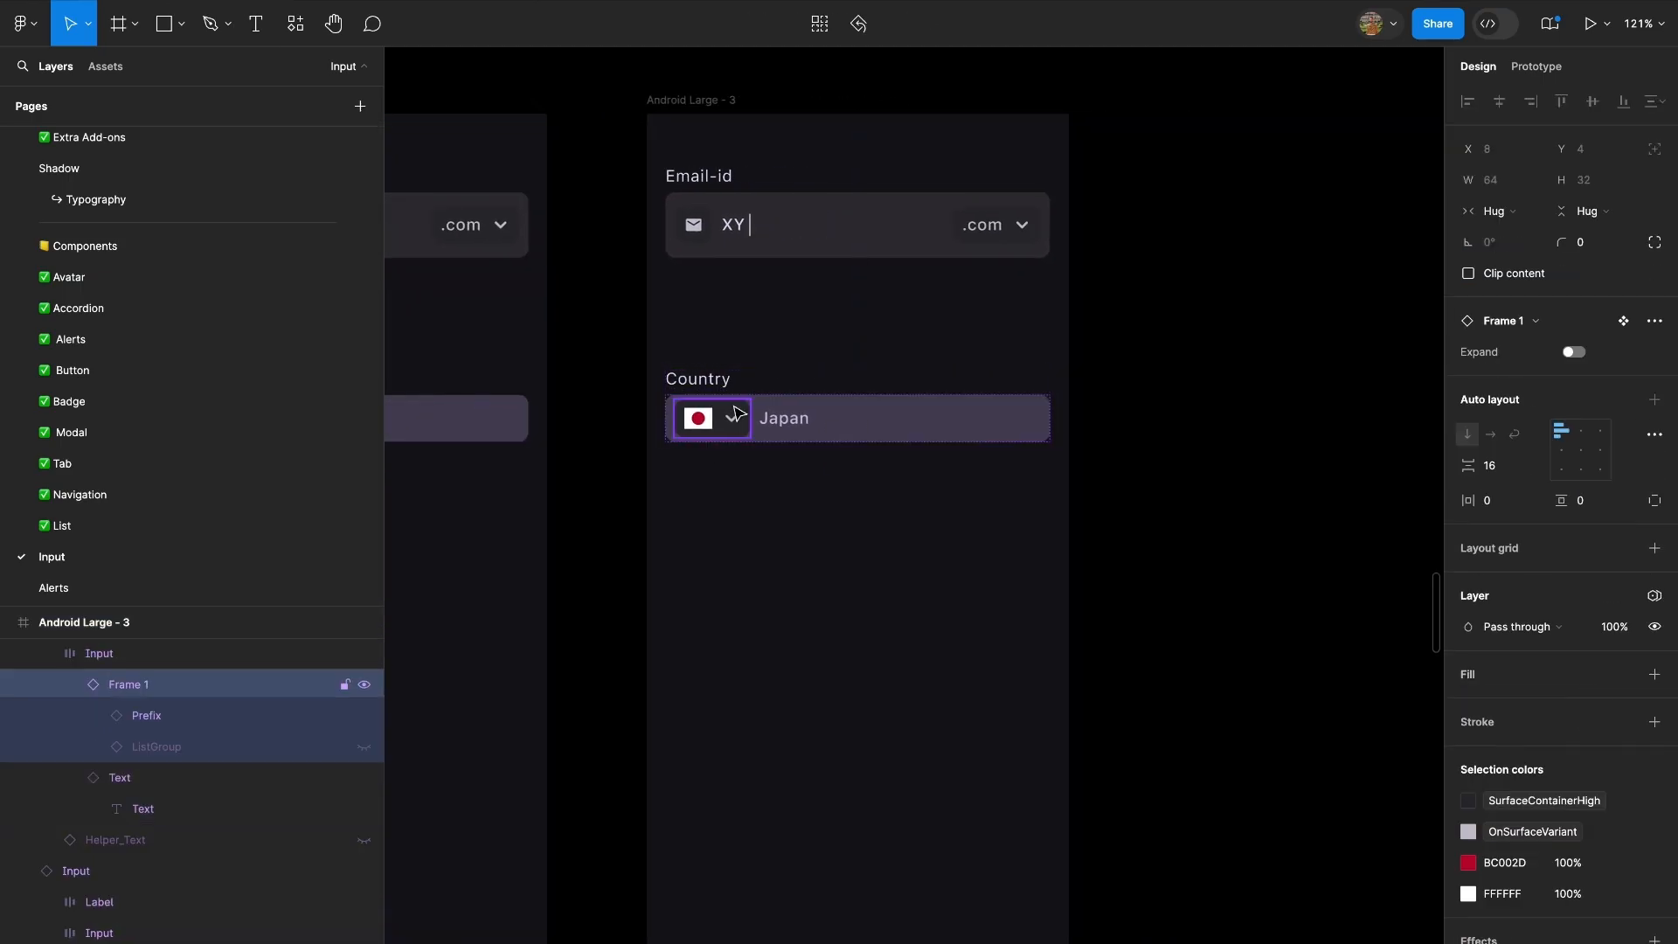
pyautogui.click(1579, 353)
pyautogui.doubleClick(816, 560)
pyautogui.doubleClick(814, 558)
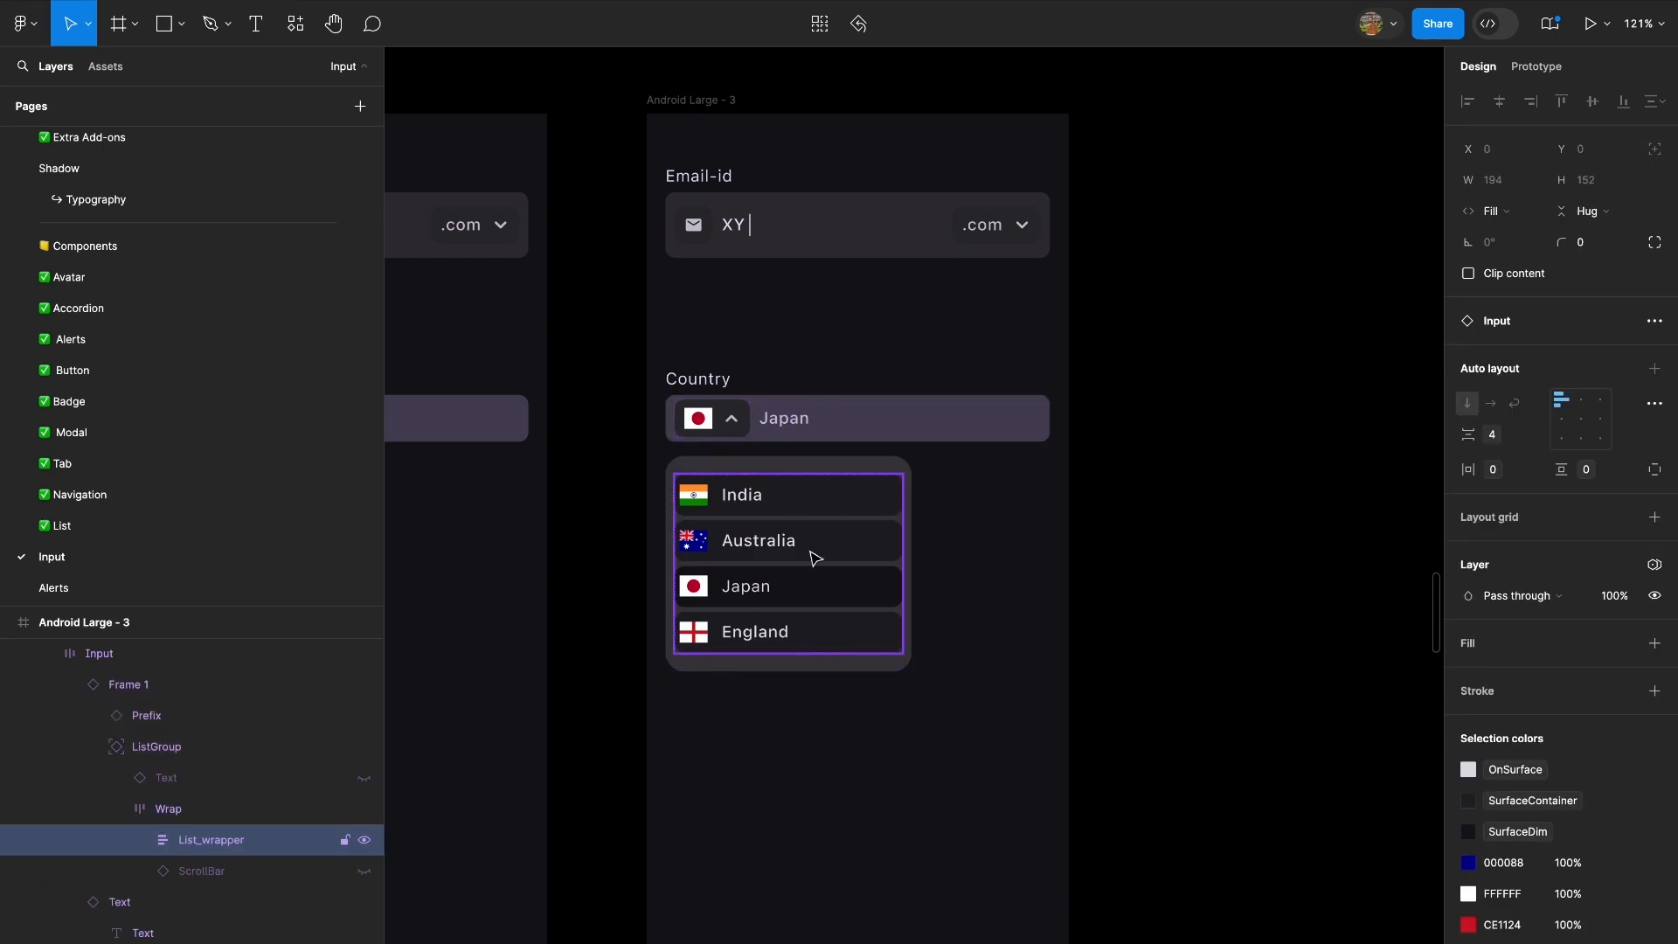
pyautogui.doubleClick(813, 558)
pyautogui.click(999, 567)
pyautogui.scroll(-5, 817, 518)
# Collapse the Country dropdown in Android Large - 3 by turning off its Expand property.
pyautogui.doubleClick(773, 473)
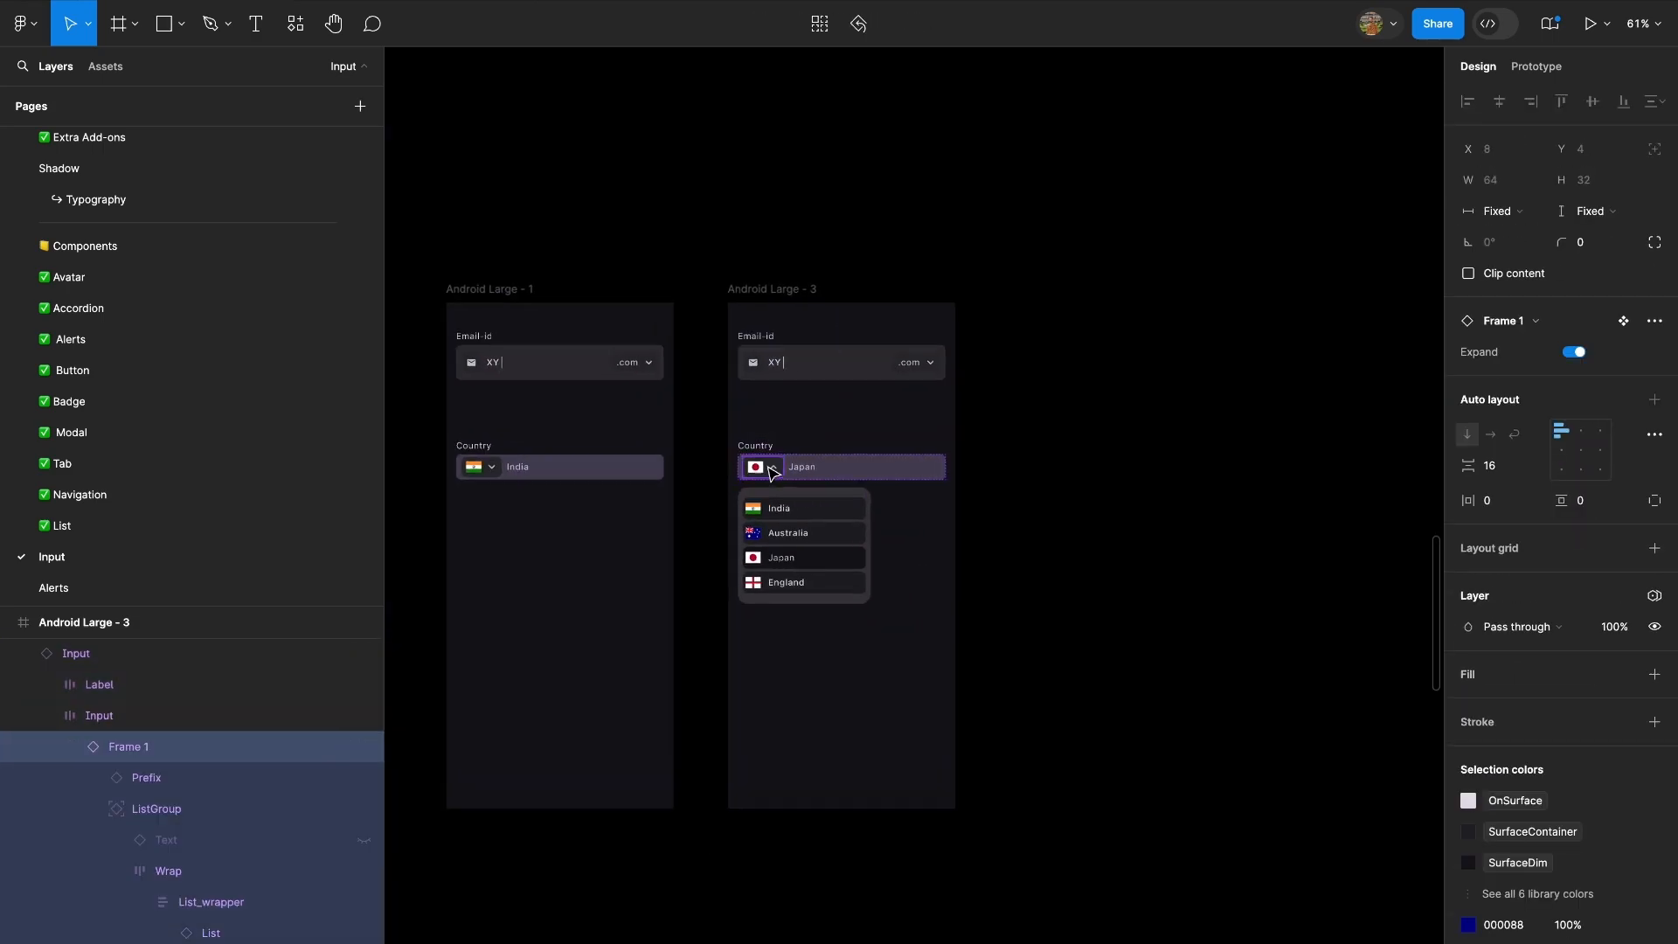
pyautogui.scroll(5, 774, 472)
pyautogui.click(1573, 351)
pyautogui.scroll(-7, 713, 548)
pyautogui.click(943, 448)
pyautogui.hscroll(-3, 943, 447)
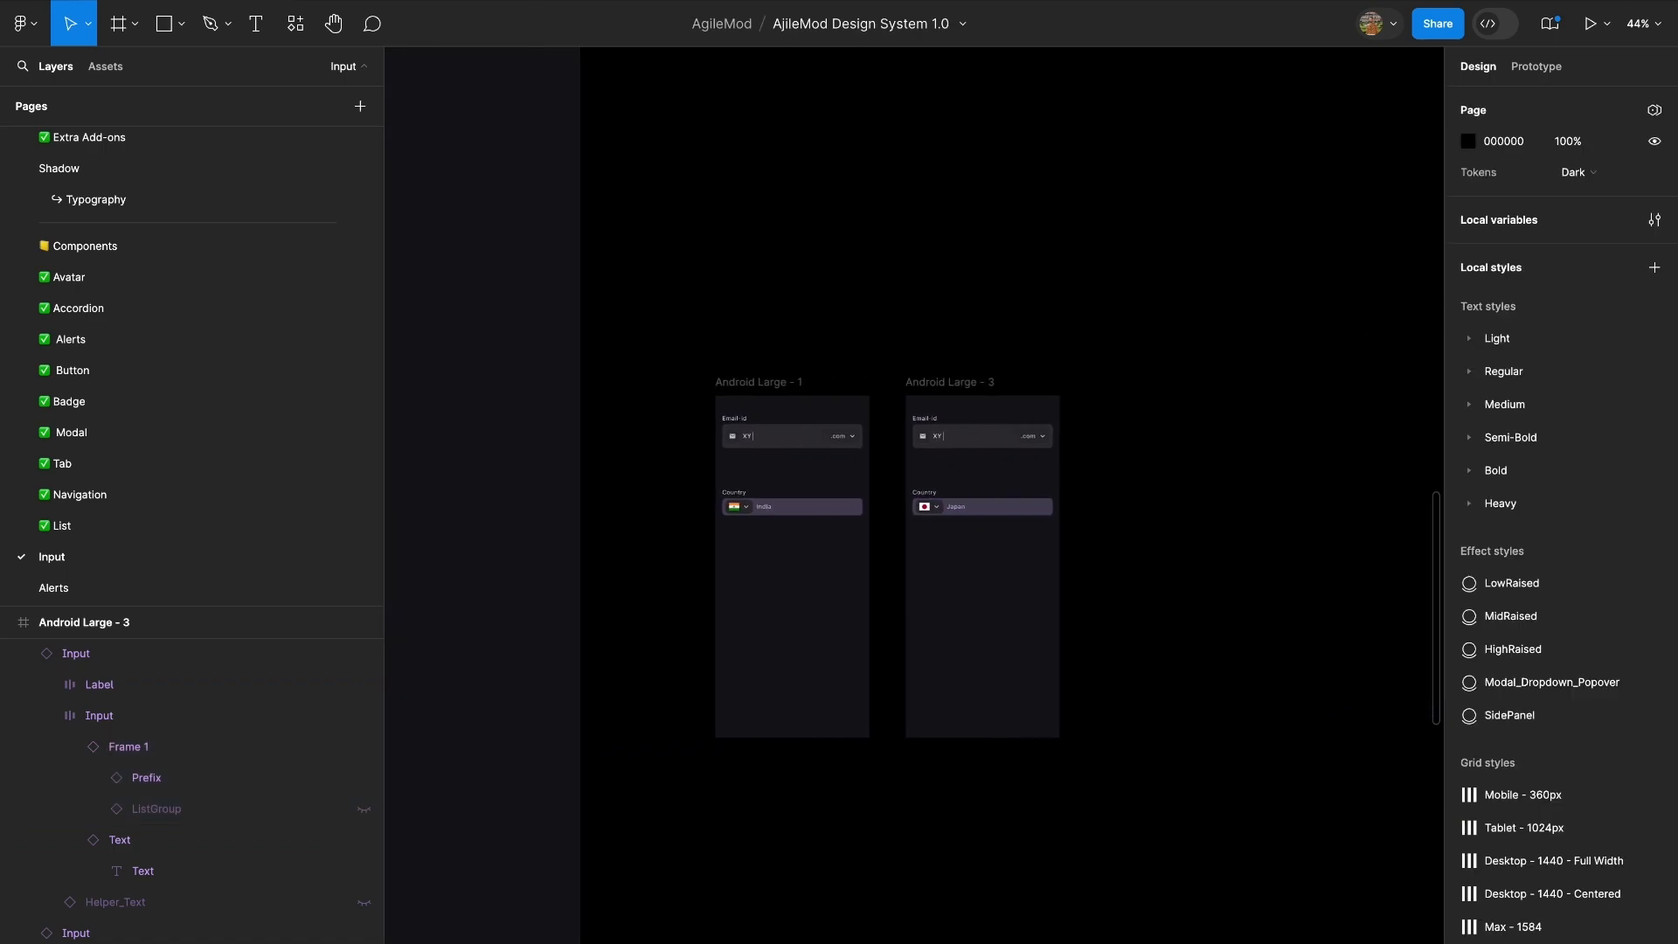
# Retest the prototype from India to Japan and reopen the list to check the Japan item's state.
pyautogui.click(581, 3)
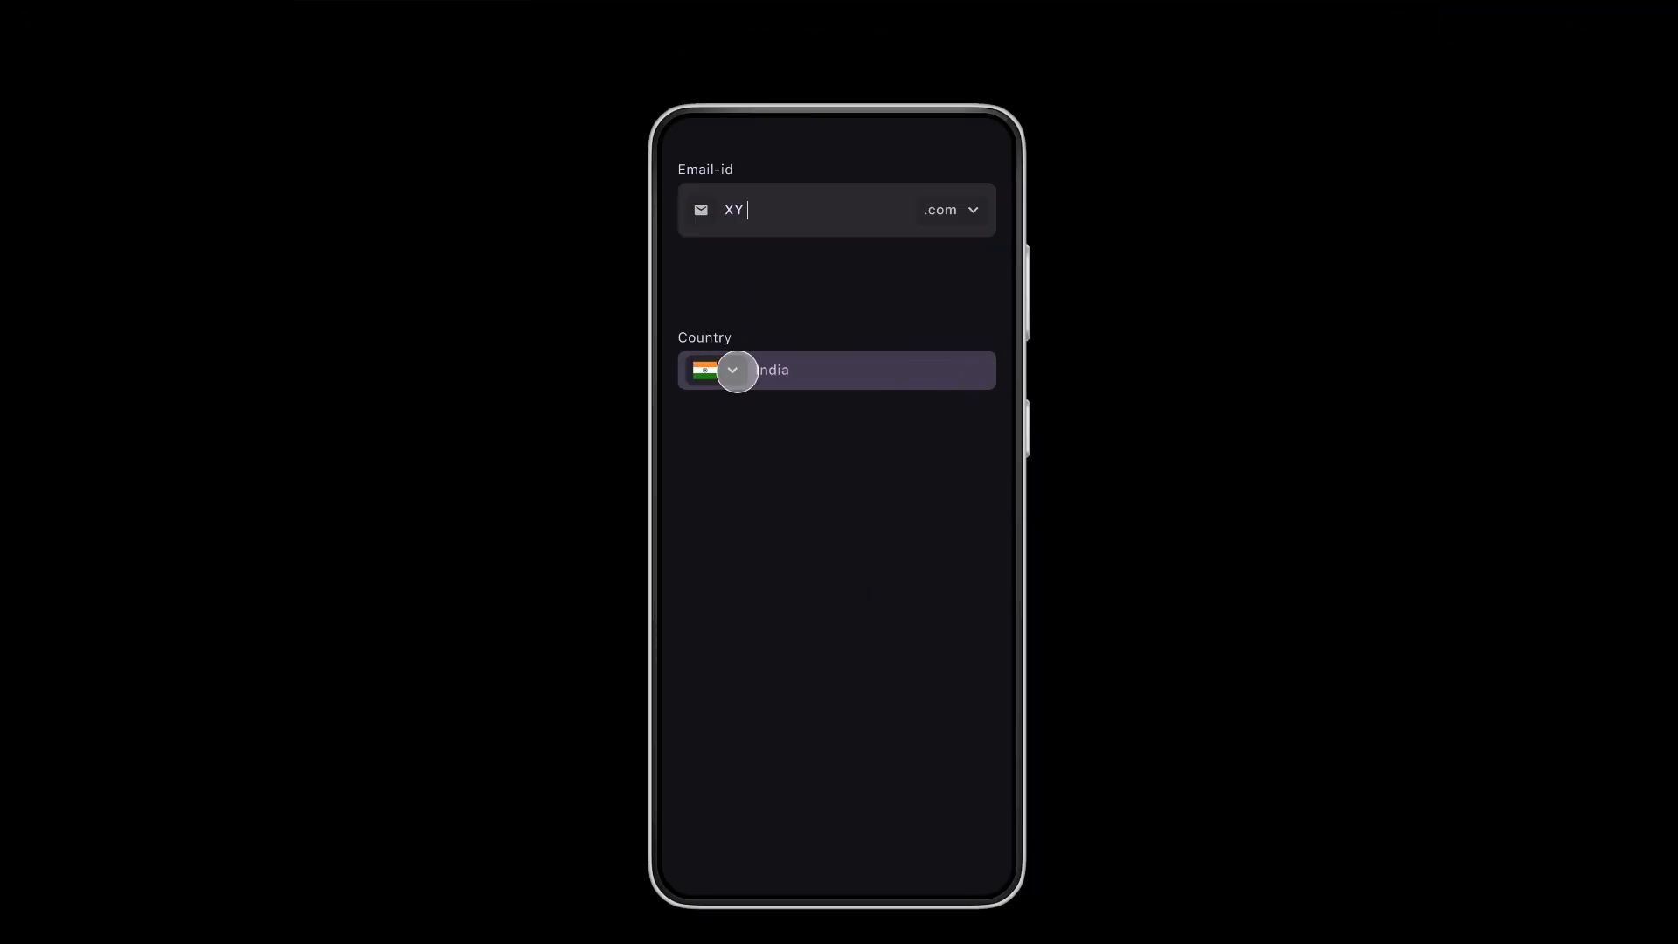
pyautogui.click(732, 370)
pyautogui.click(818, 515)
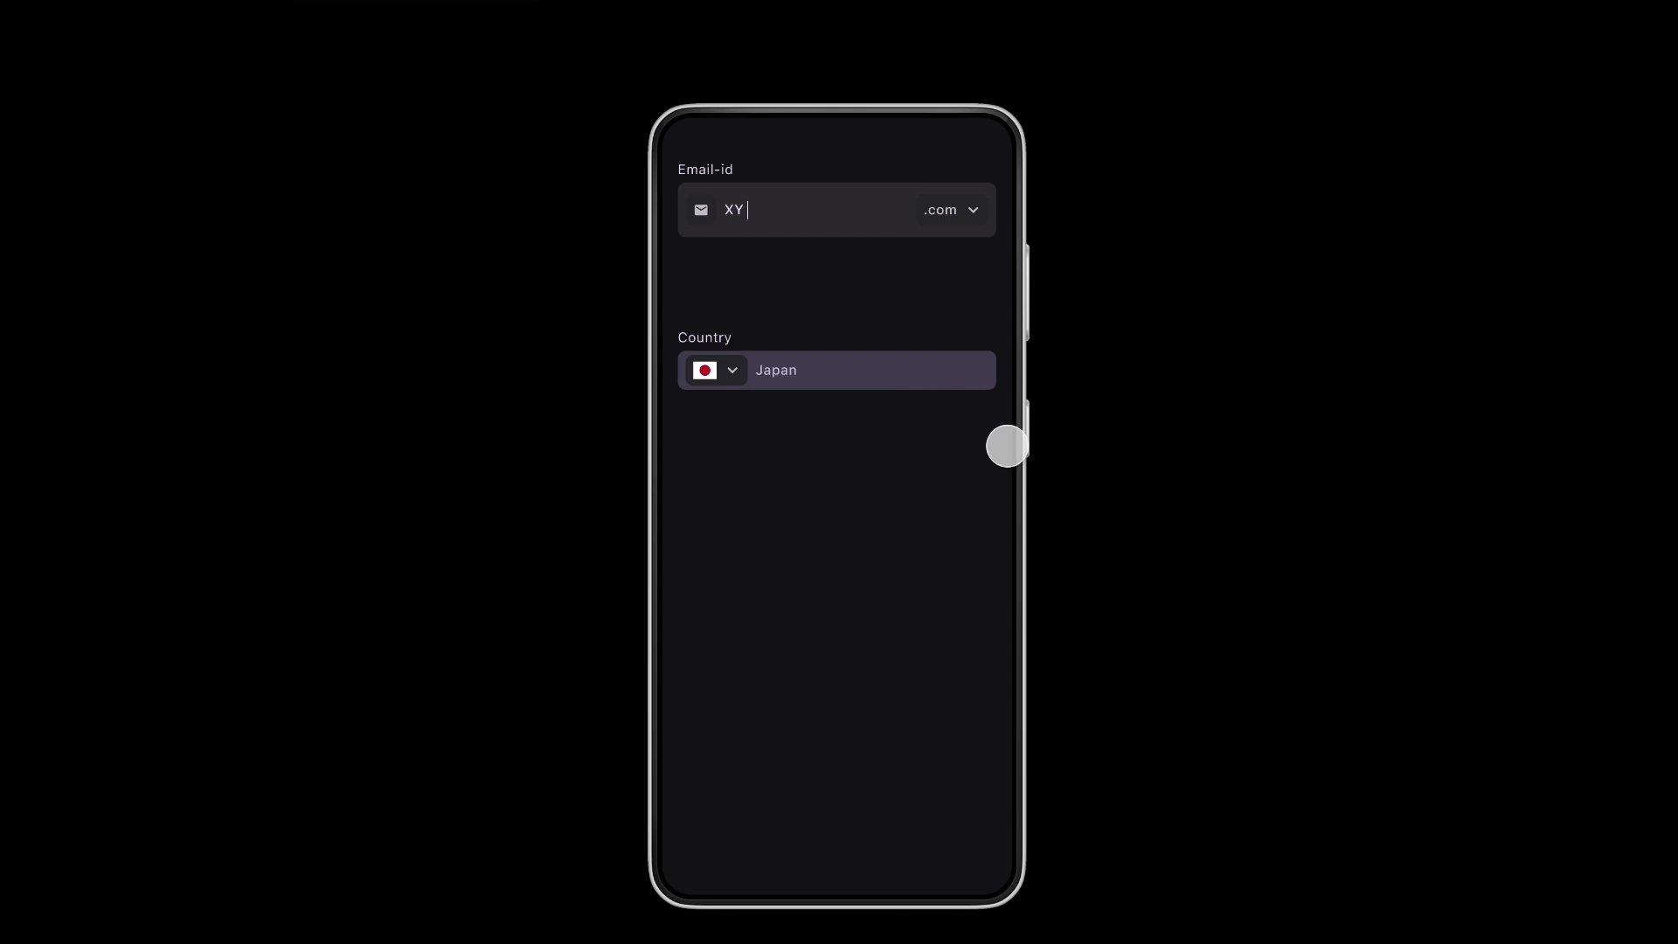
pyautogui.click(732, 368)
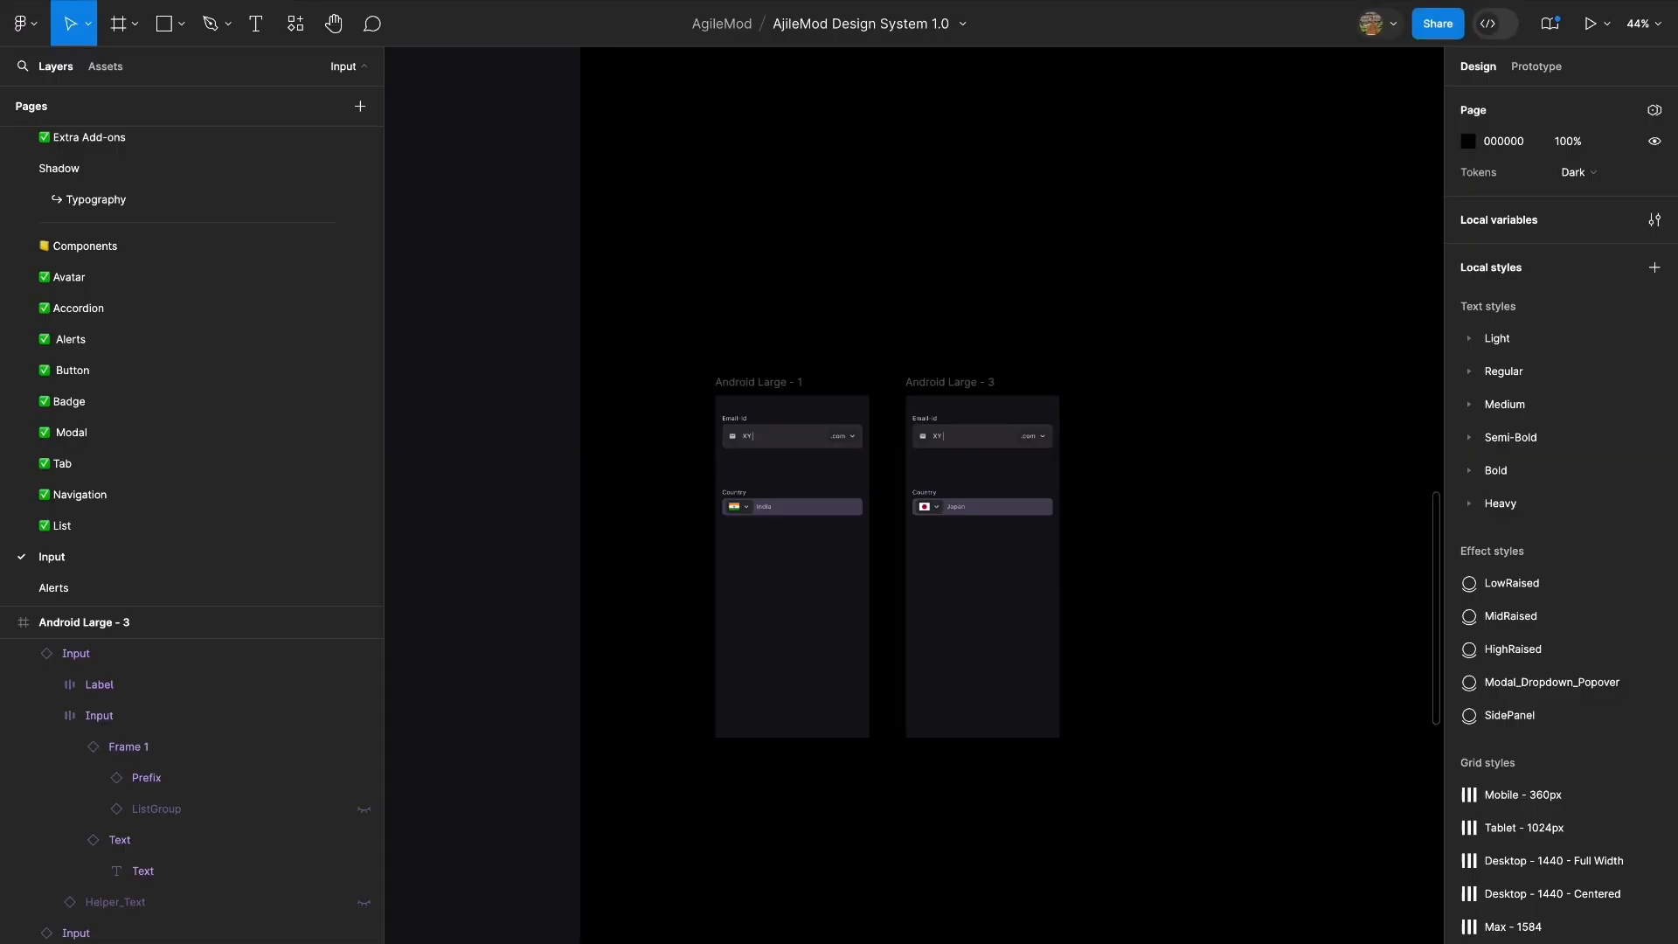
# Rename the country dropdown's component set, Frame 1, as Flags.
pyautogui.scroll(5, 914, 479)
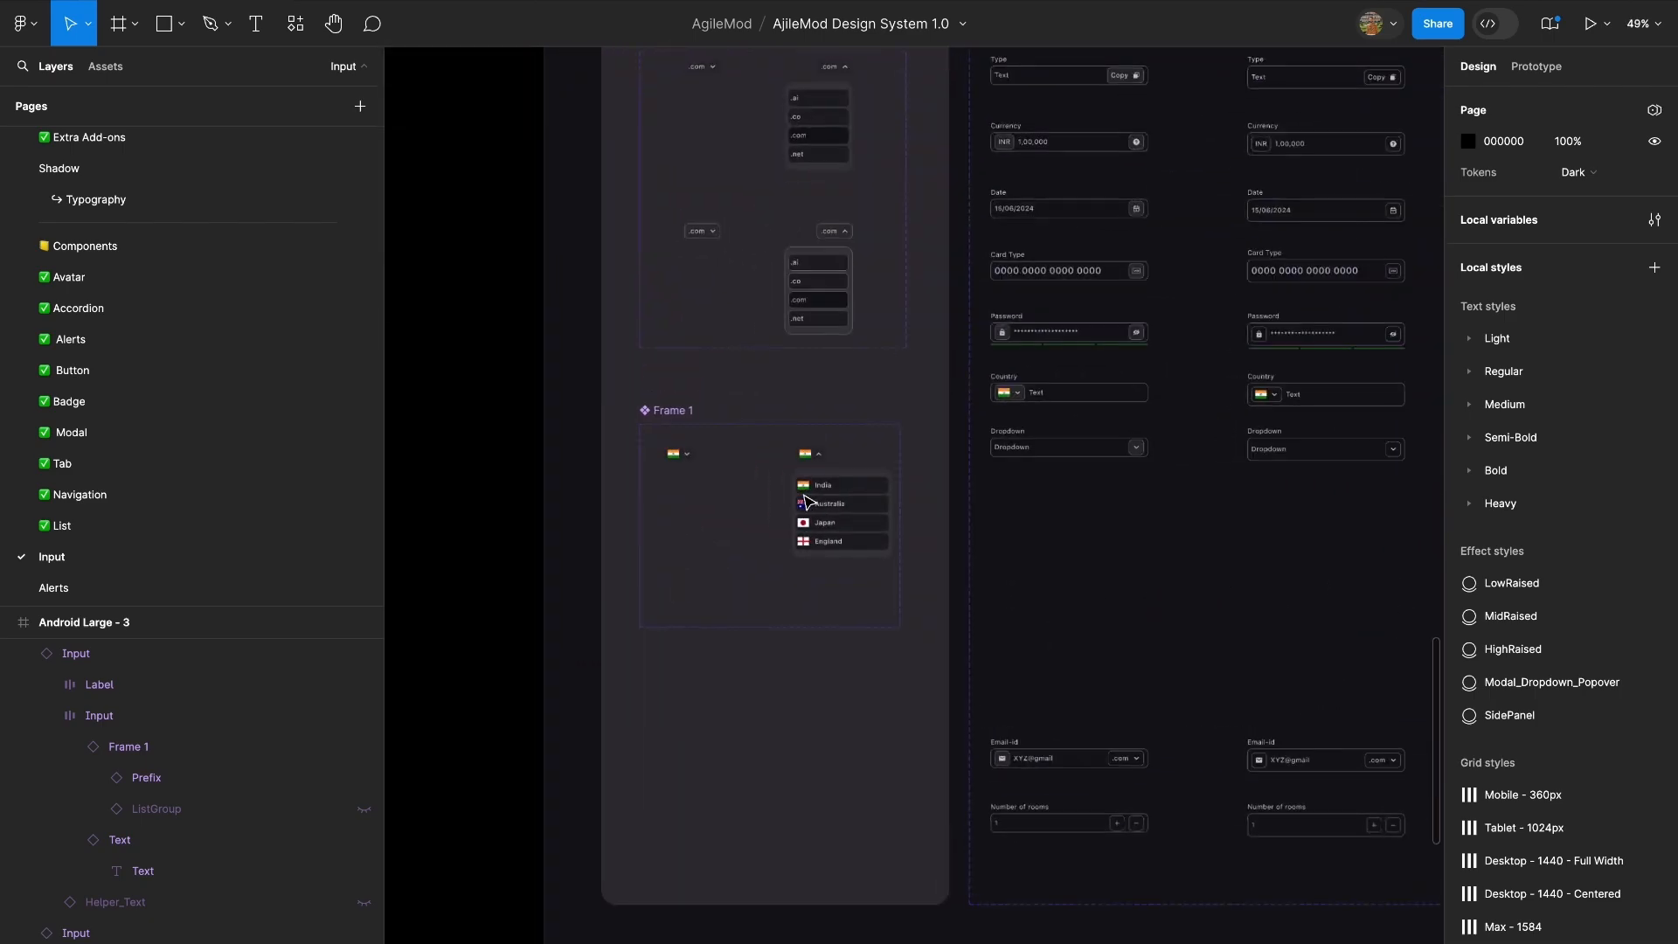
pyautogui.doubleClick(670, 411)
pyautogui.write('F')
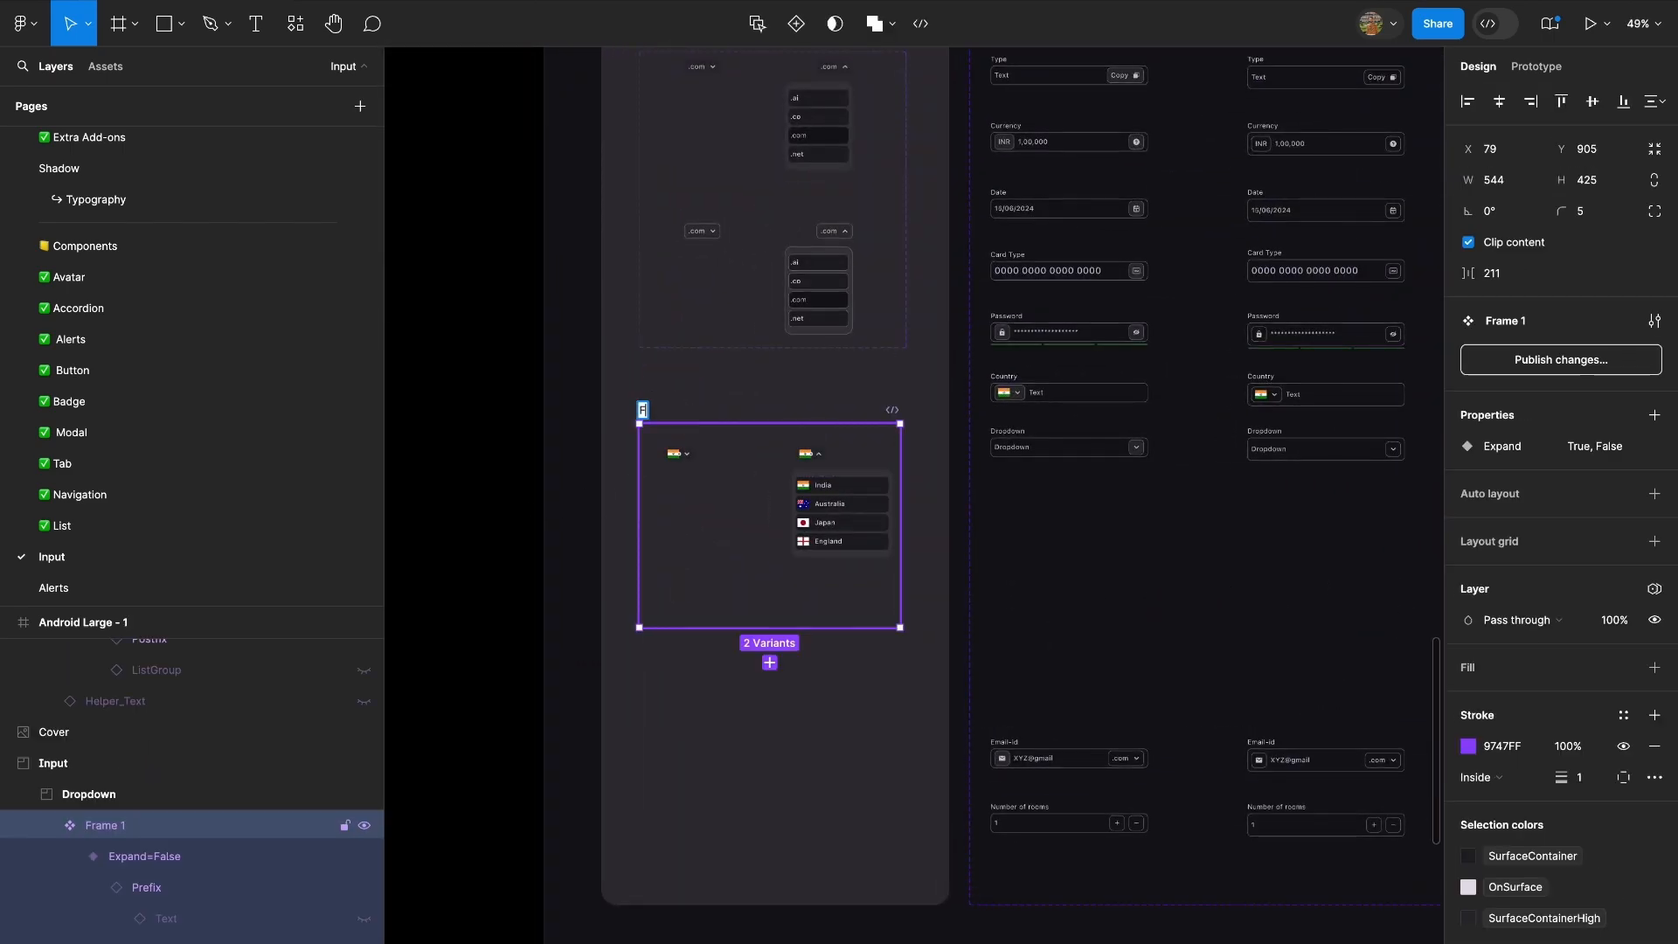
pyautogui.write('lags')
pyautogui.click(516, 451)
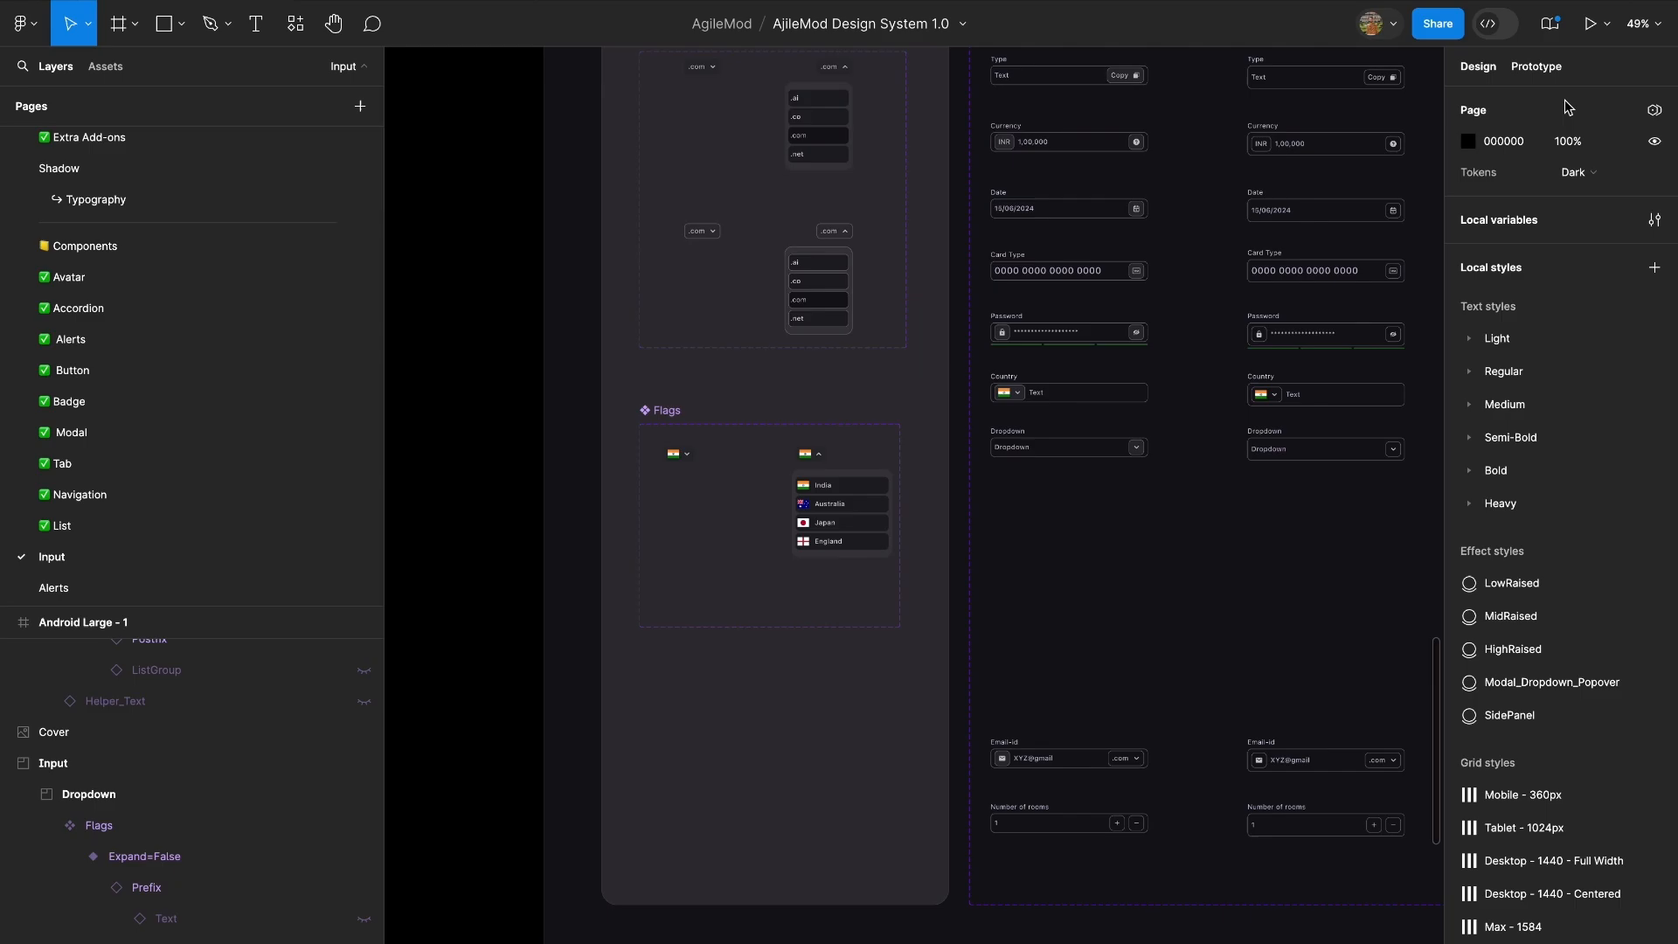
# Switch the page's Tokens mode to Light and look over the input components and mobile screens.
pyautogui.click(1578, 172)
pyautogui.click(1586, 143)
pyautogui.scroll(-5, 801, 581)
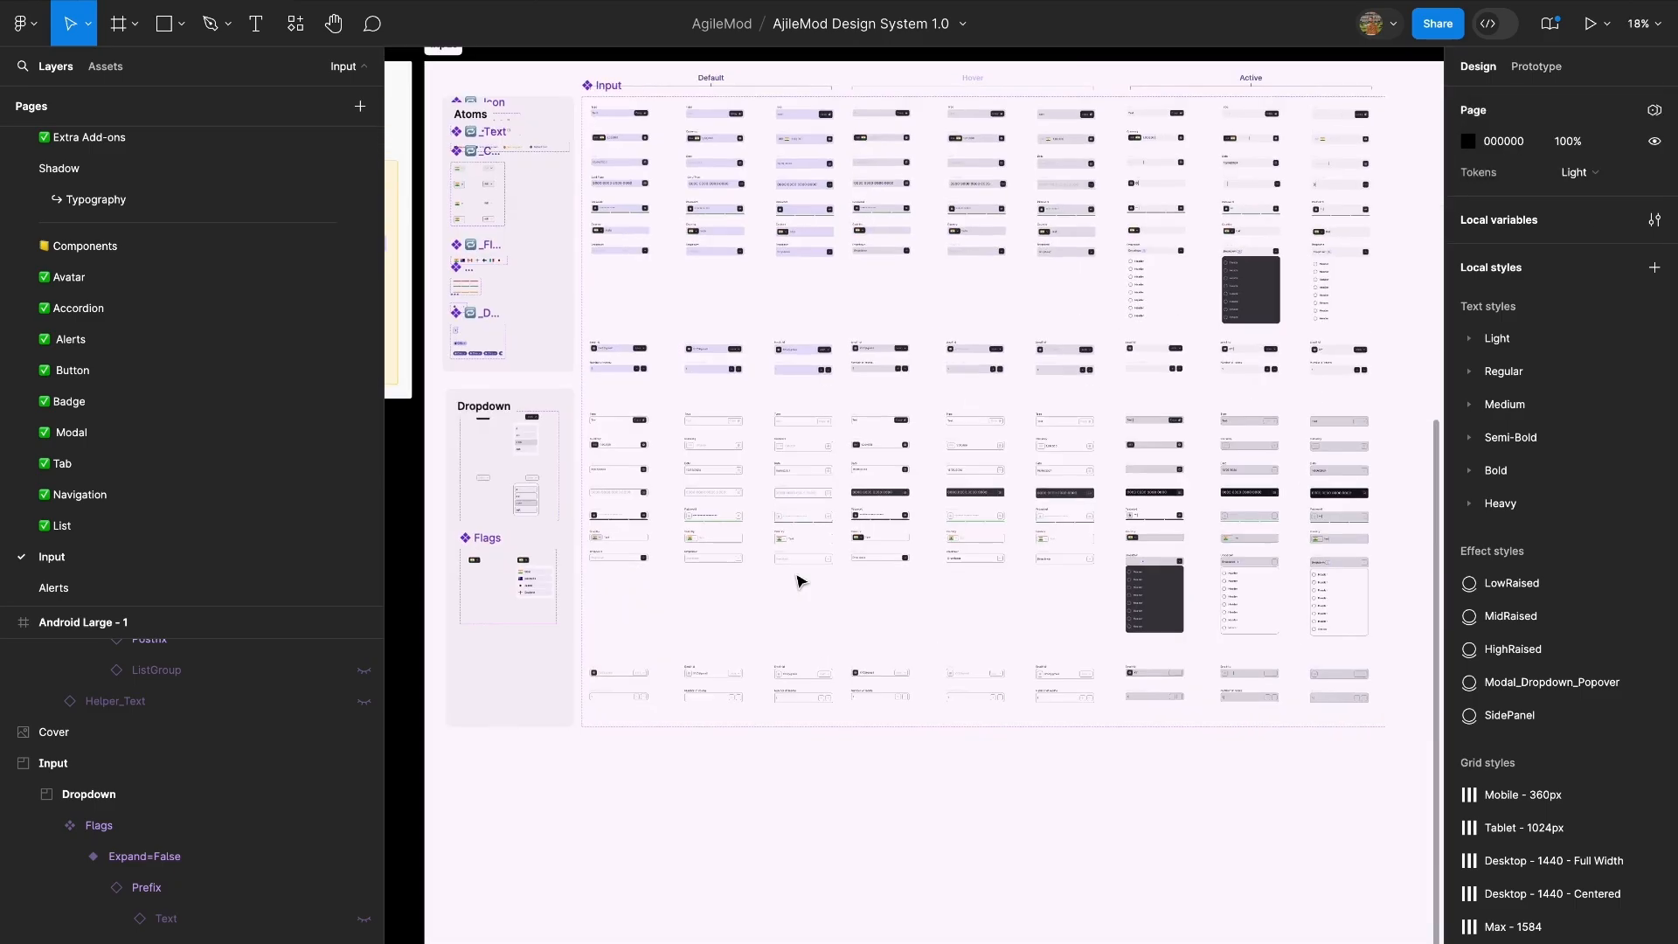
pyautogui.hscroll(10, 1237, 382)
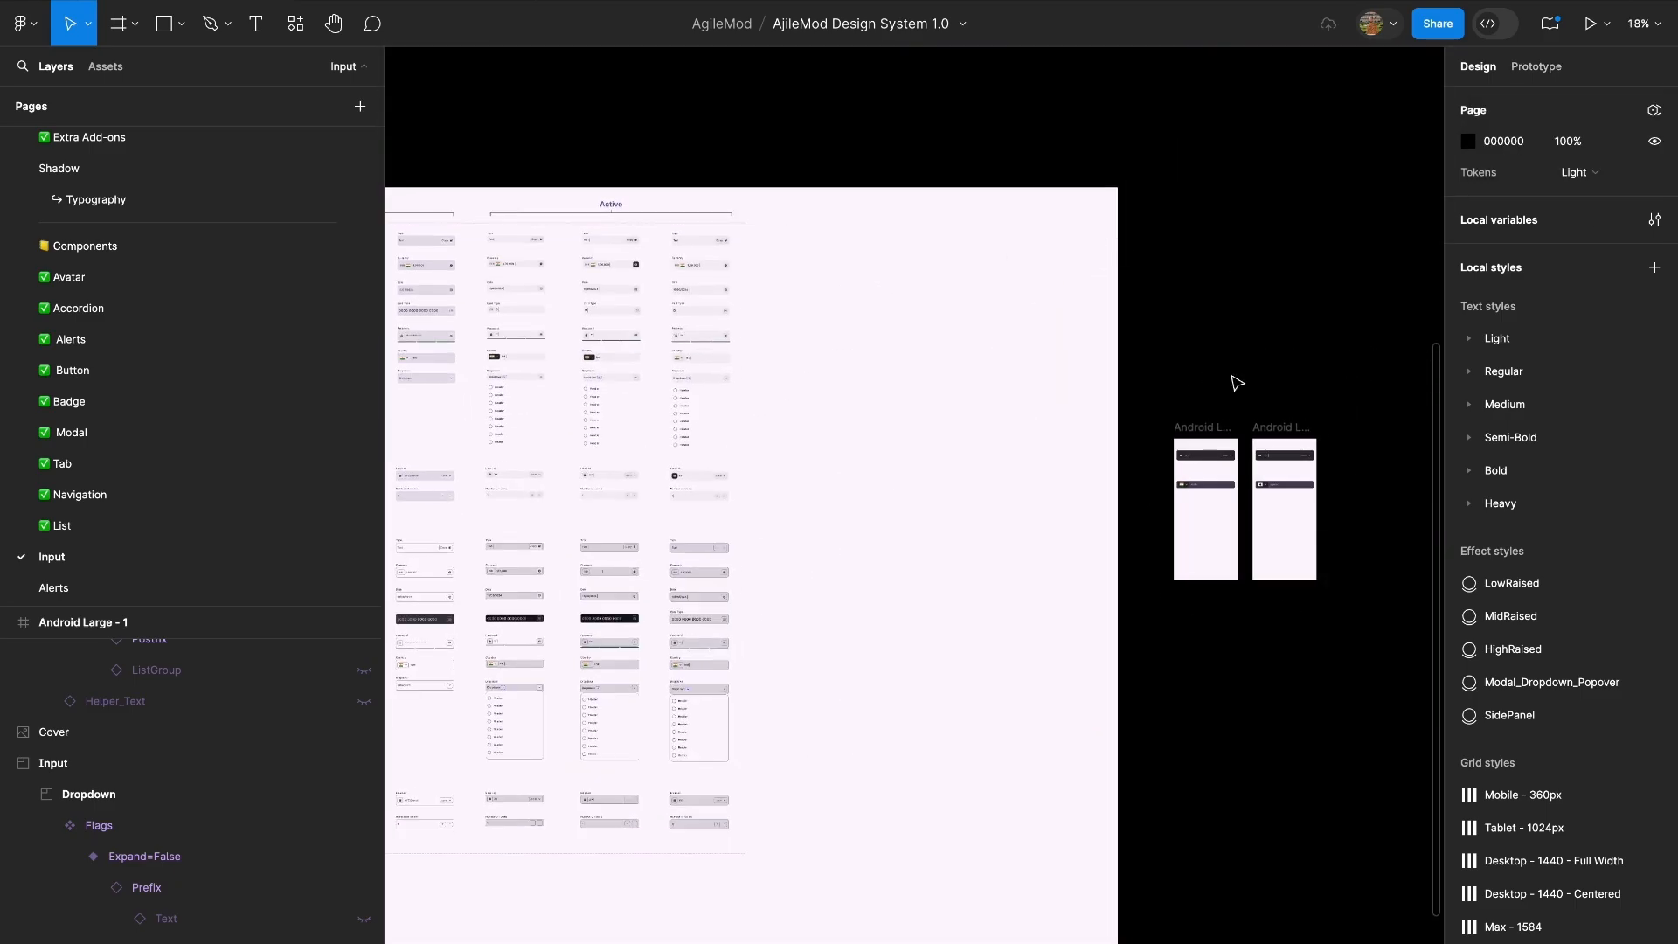
# Shorten the Flags component set's frame to a height of about 353.
pyautogui.scroll(4, 1191, 487)
pyautogui.hscroll(-15, 1192, 487)
pyautogui.scroll(-3, 1191, 487)
pyautogui.scroll(-3, 1191, 486)
pyautogui.scroll(5, 964, 714)
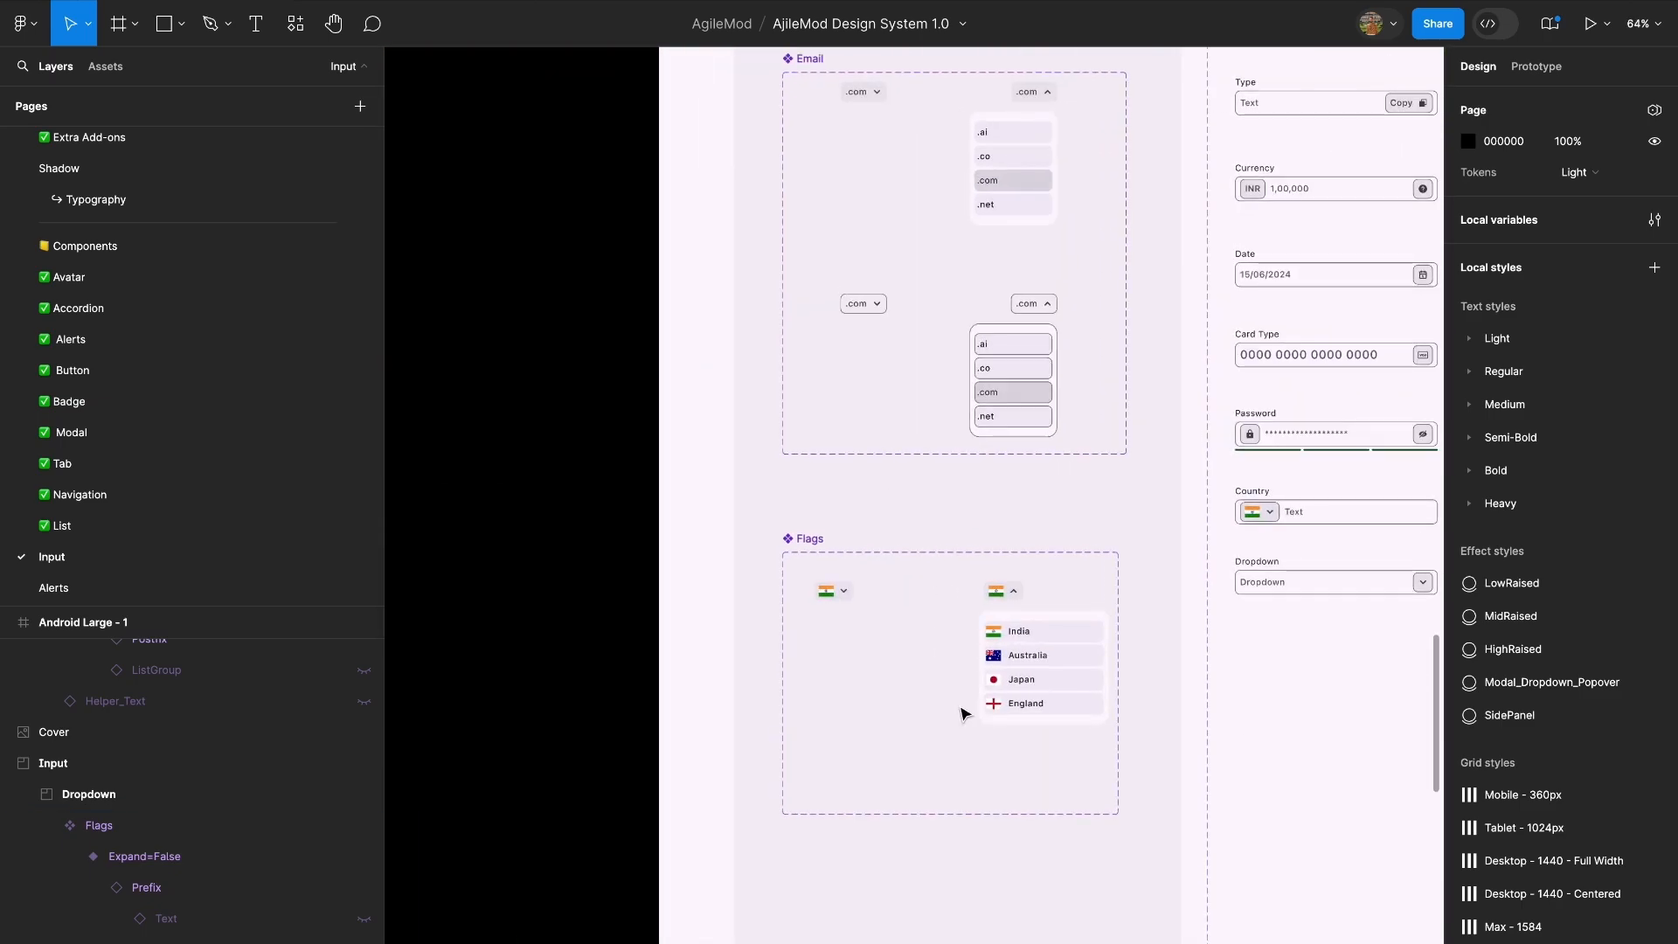
pyautogui.click(964, 714)
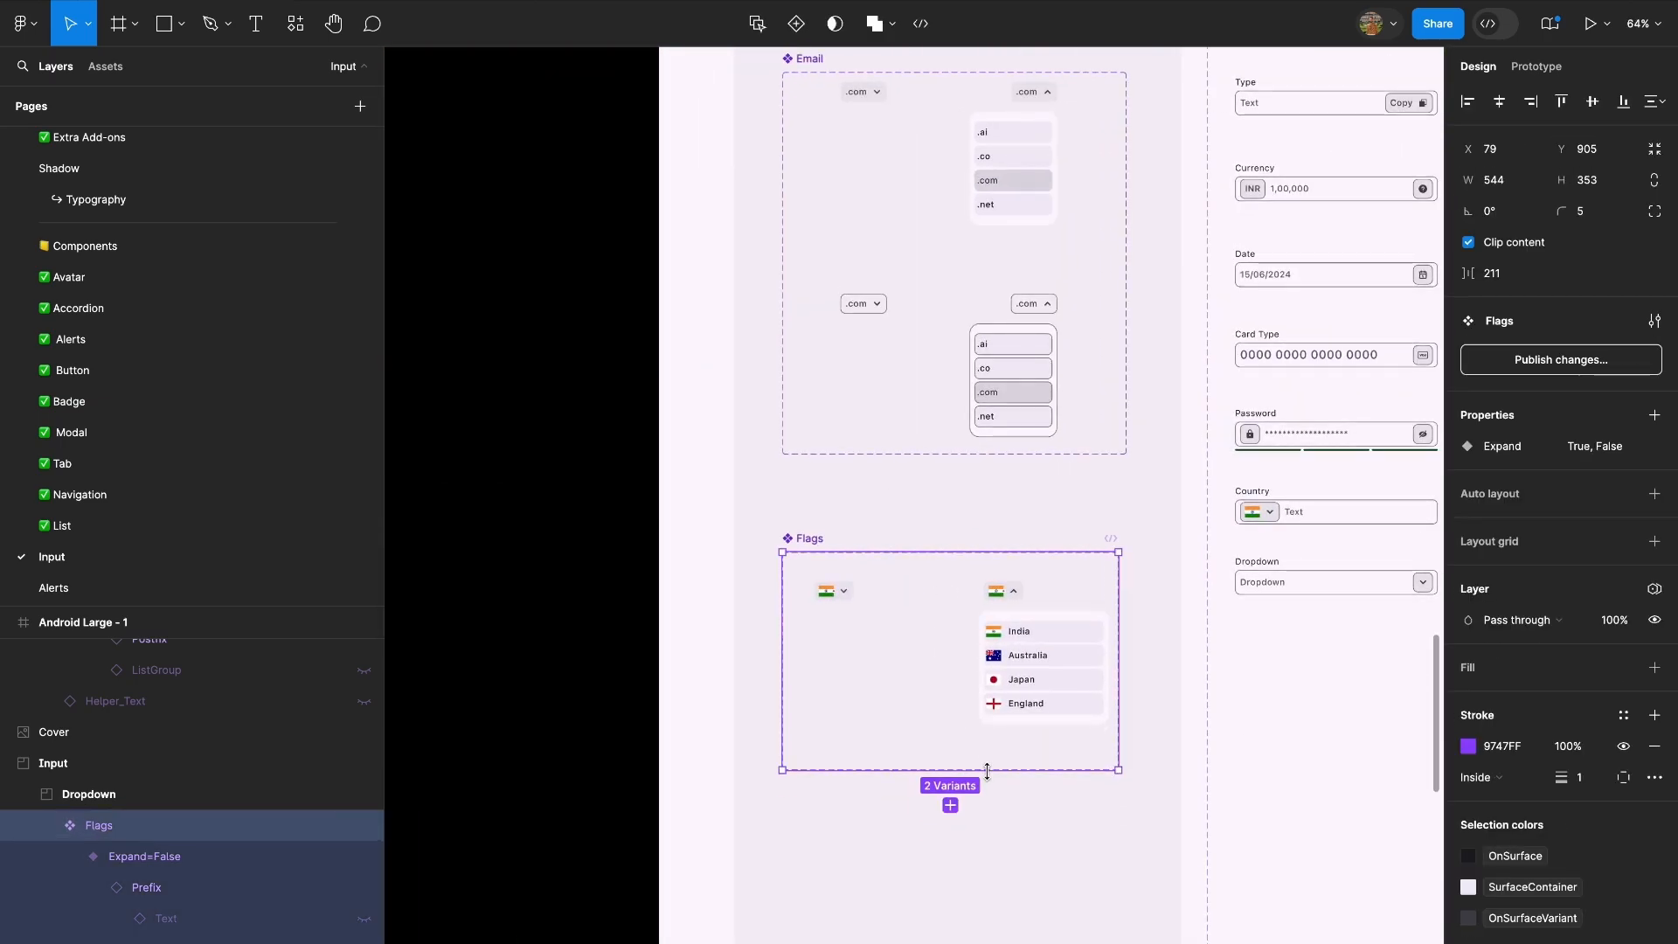